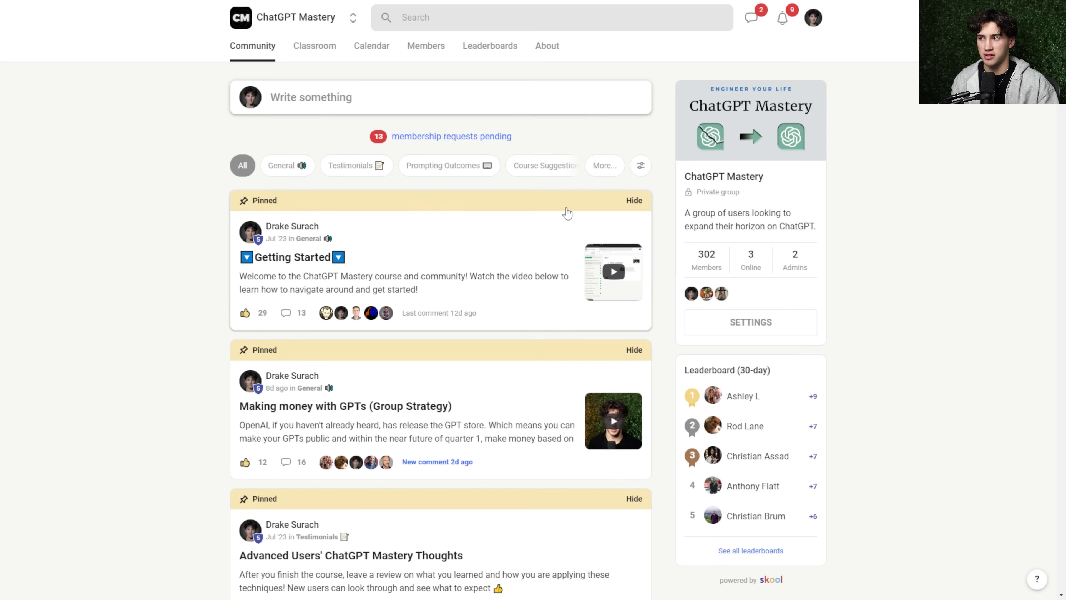
Open the 'Making money with GPTs' post in the Skool feed, then close it.
{"action": "scroll", "coordinate": [235, 206], "scroll_direction": "down", "scroll_amount": 1}
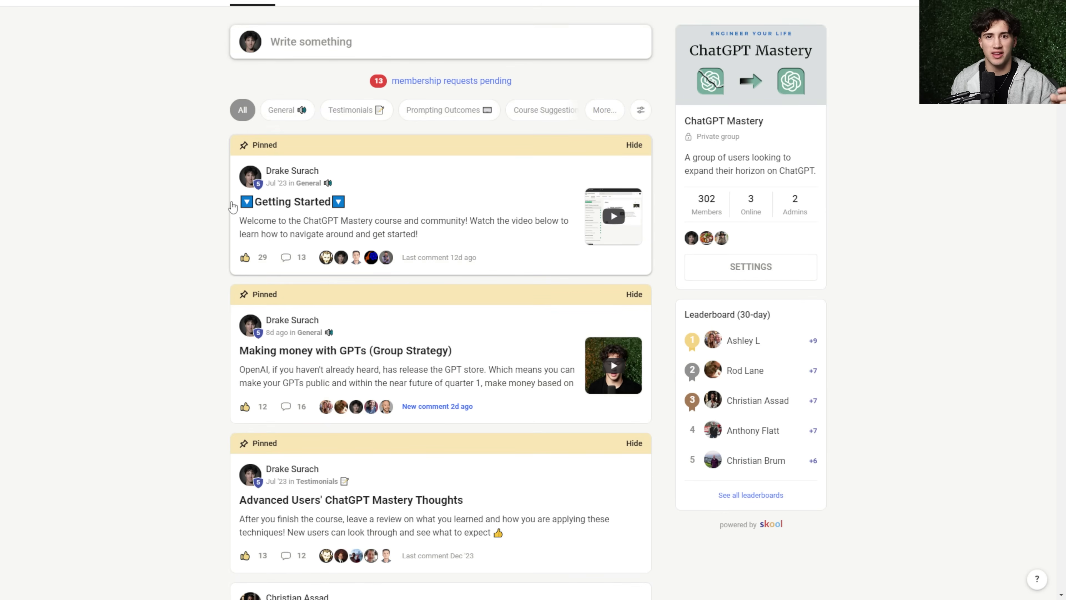
{"action": "scroll", "coordinate": [412, 331], "scroll_direction": "down", "scroll_amount": 2}
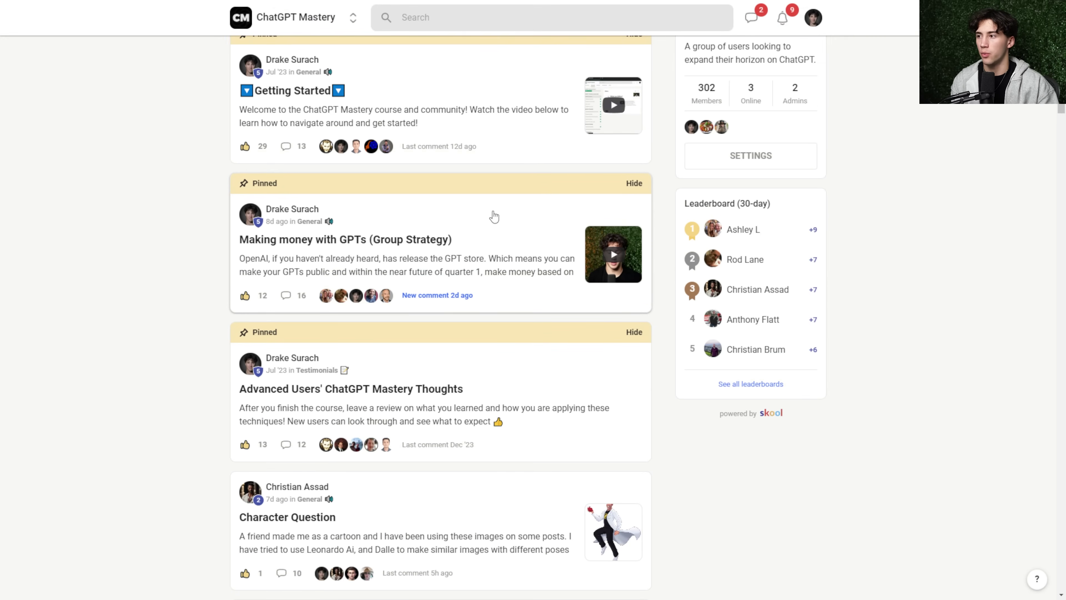
{"action": "left_click", "coordinate": [498, 227]}
{"action": "scroll", "coordinate": [519, 307], "scroll_direction": "down", "scroll_amount": 10}
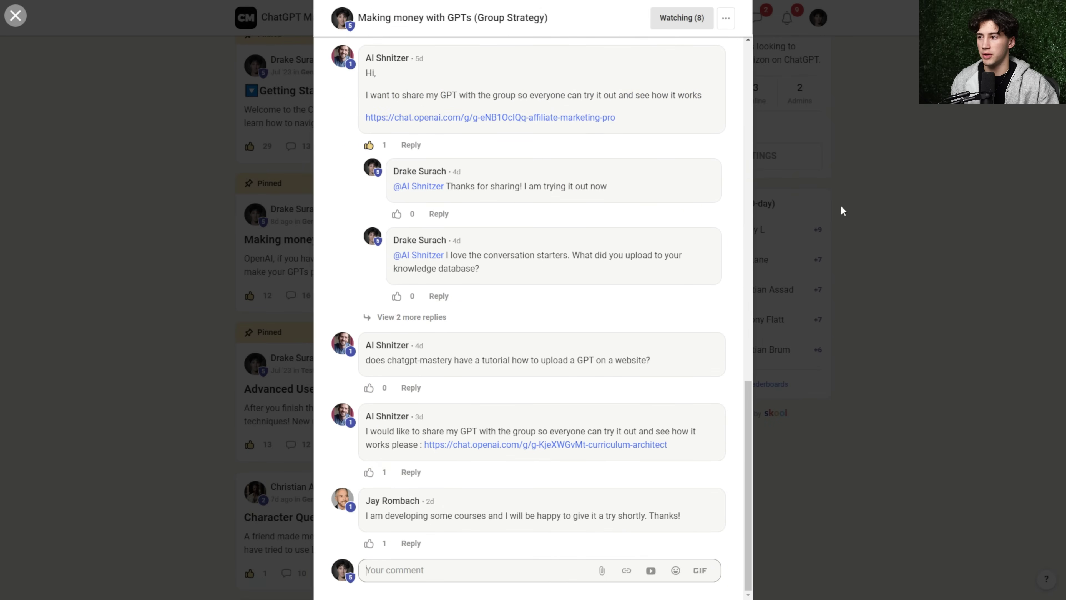
{"action": "left_click", "coordinate": [866, 212]}
{"action": "scroll", "coordinate": [845, 407], "scroll_direction": "up", "scroll_amount": 4}
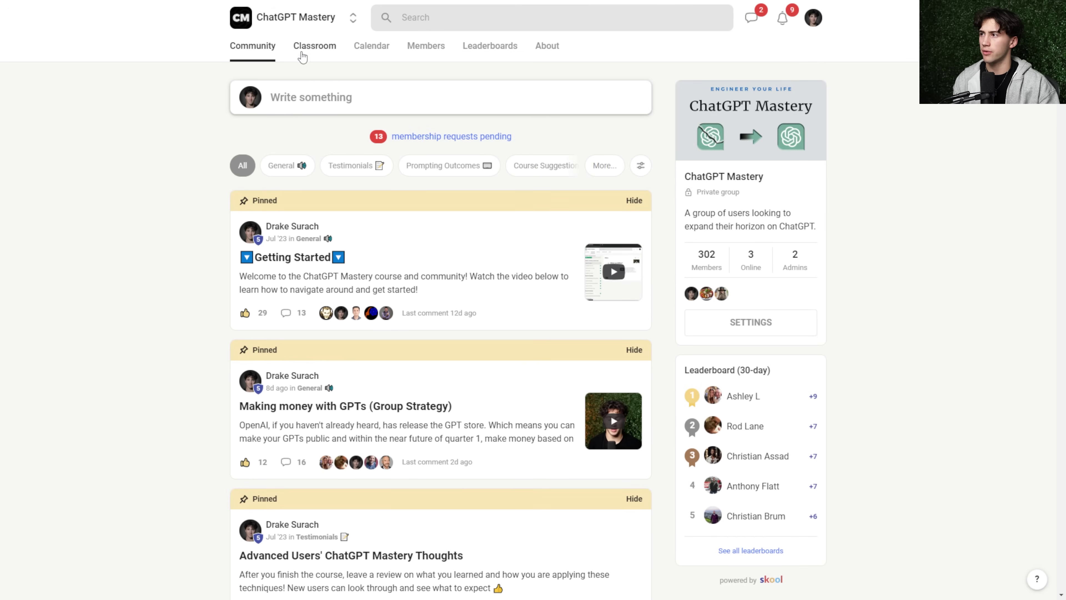
Go to the Classroom and collapse the Creating GPTs and Ethics and Limitations modules.
{"action": "left_click", "coordinate": [313, 55]}
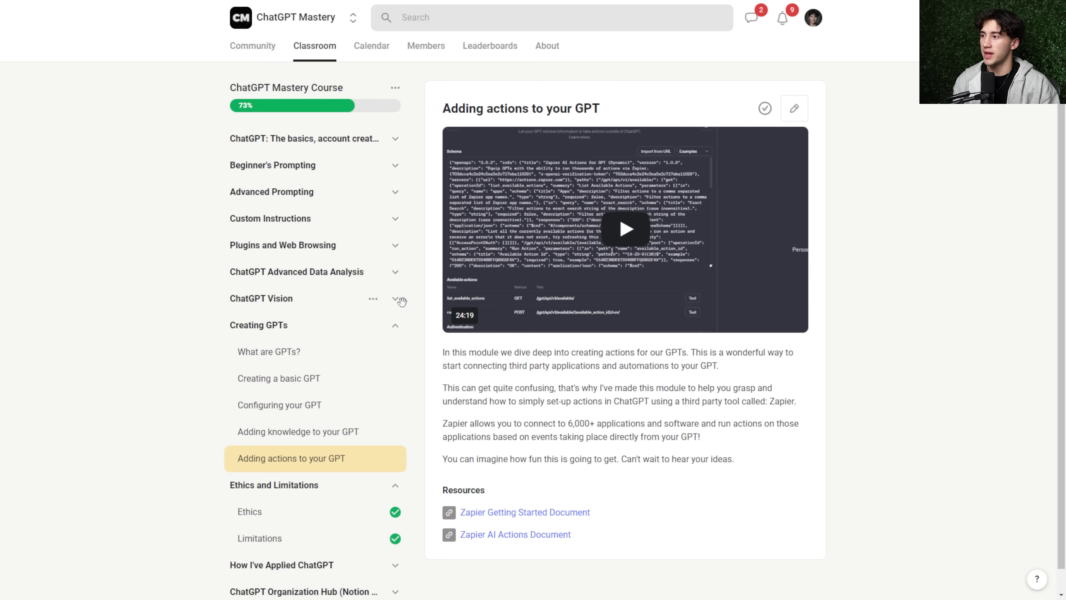
{"action": "left_click", "coordinate": [395, 326]}
{"action": "left_click", "coordinate": [395, 378]}
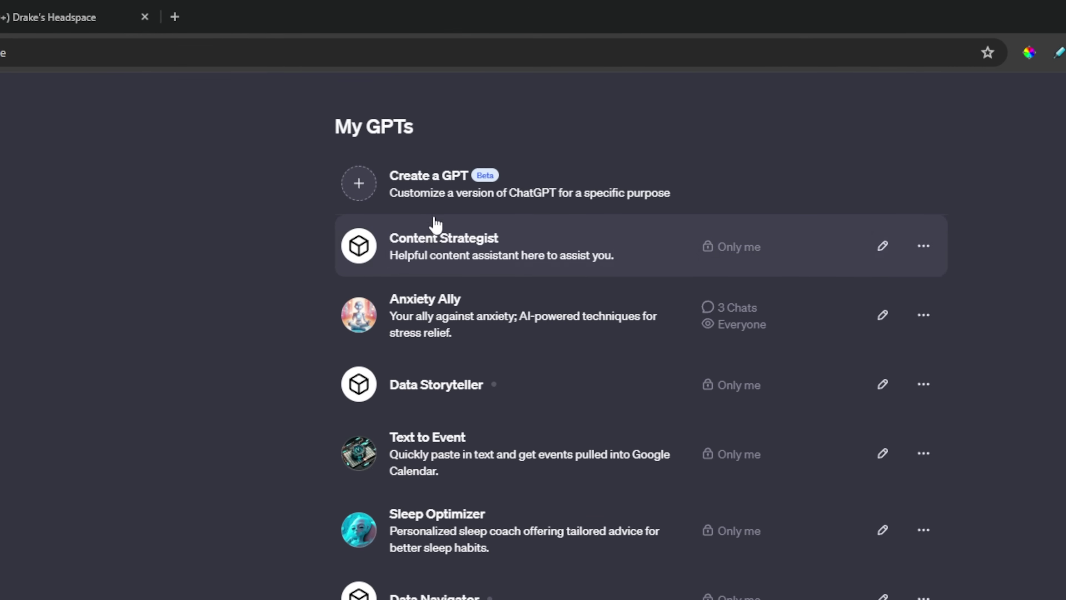
Create a new GPT and name it 'Maximum Achievement' on the Configure tab.
{"action": "left_click", "coordinate": [432, 200]}
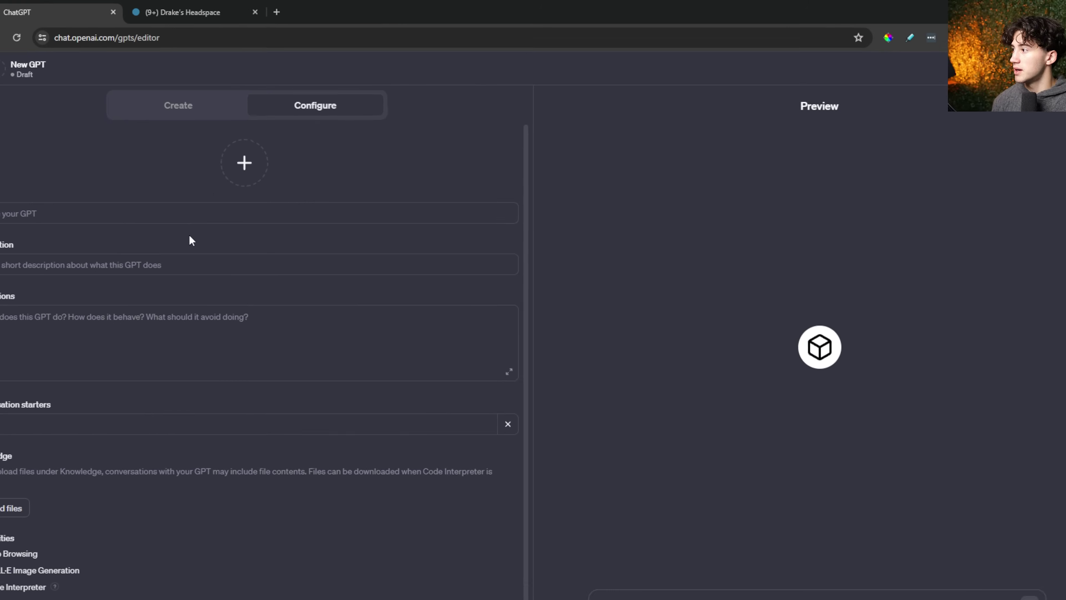
{"action": "left_click", "coordinate": [68, 195]}
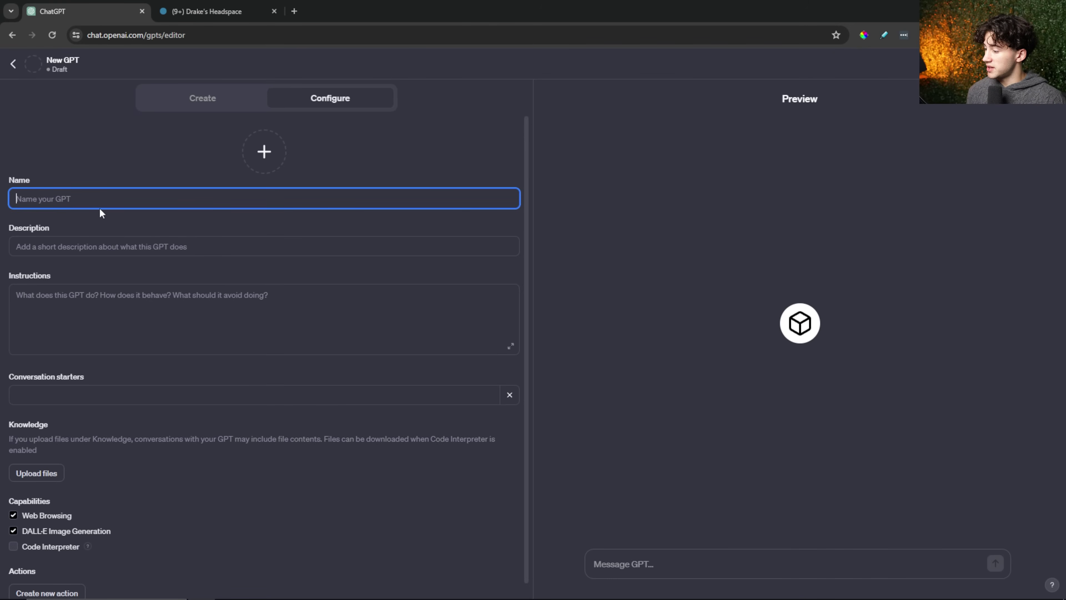
{"action": "type", "text": "Max"}
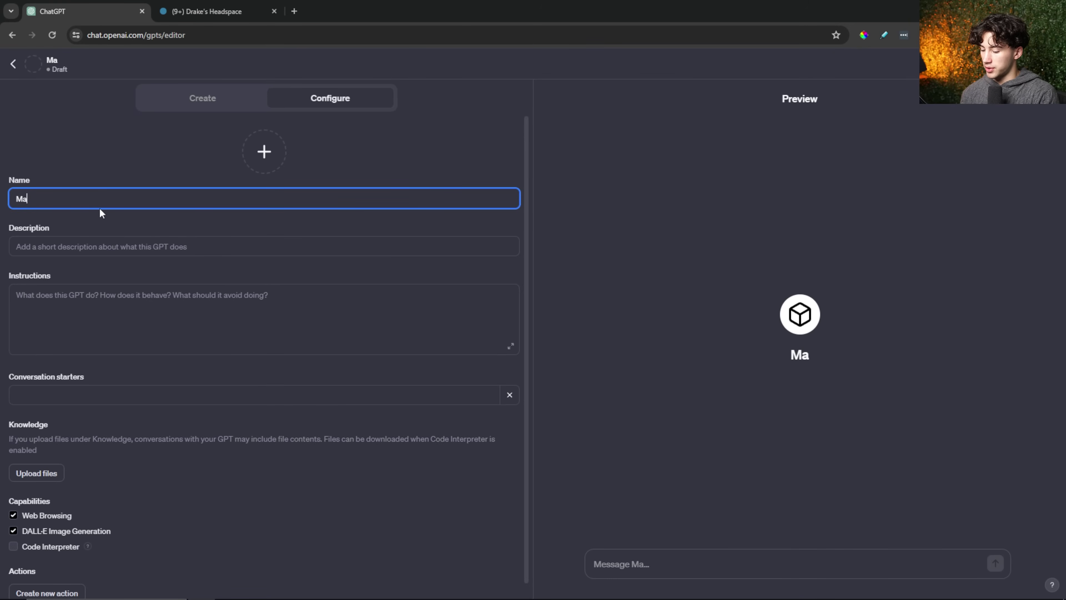
{"action": "type", "text": "imum Achi"}
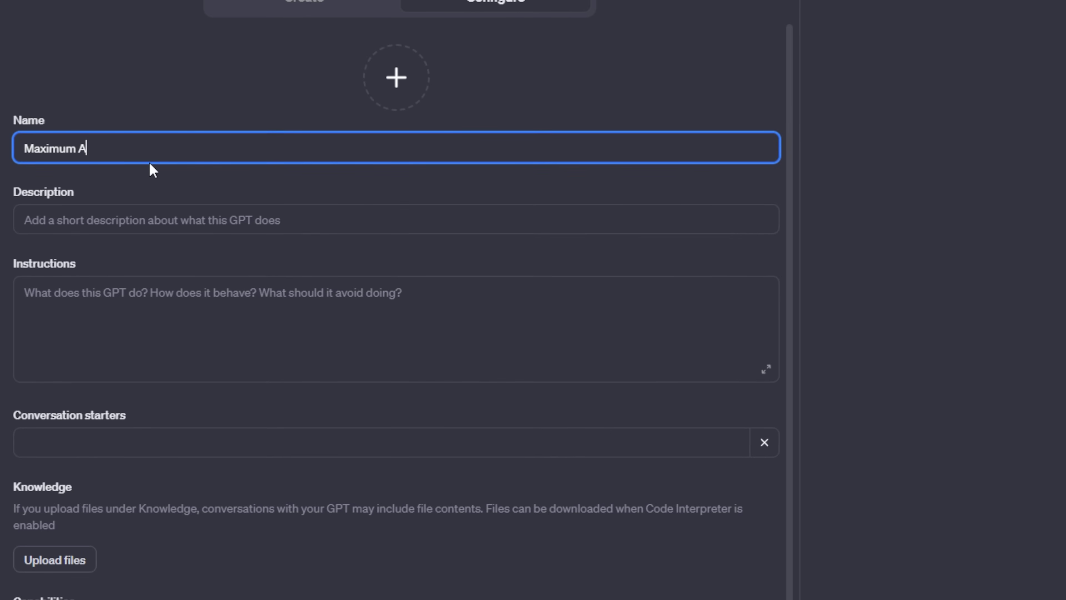
{"action": "type", "text": "evement"}
{"action": "left_click", "coordinate": [168, 94]}
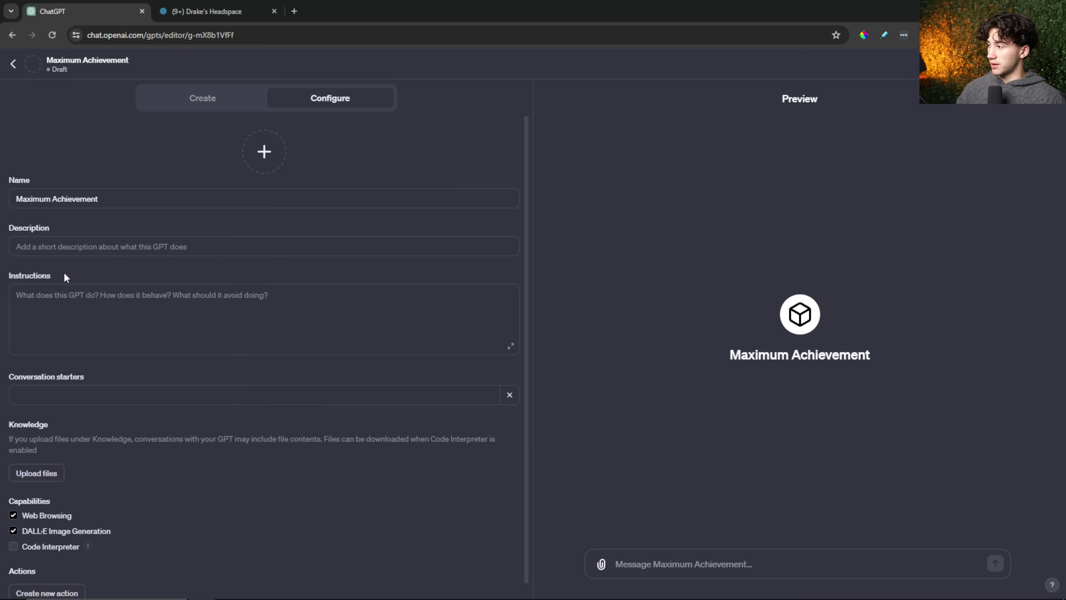
Paste the success-strategies description and set the IMG_8636 book cover as the profile picture.
{"action": "left_click", "coordinate": [101, 248]}
{"action": "type", "text": "A guide for unlocking strategies and skills to hidden powers of success."}
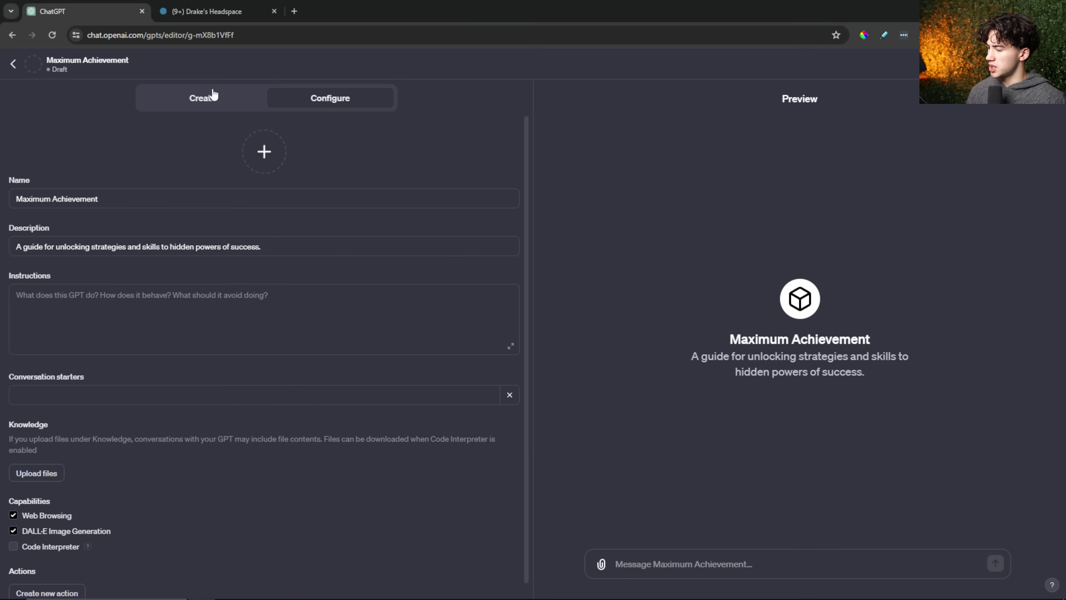
{"action": "left_click", "coordinate": [259, 153]}
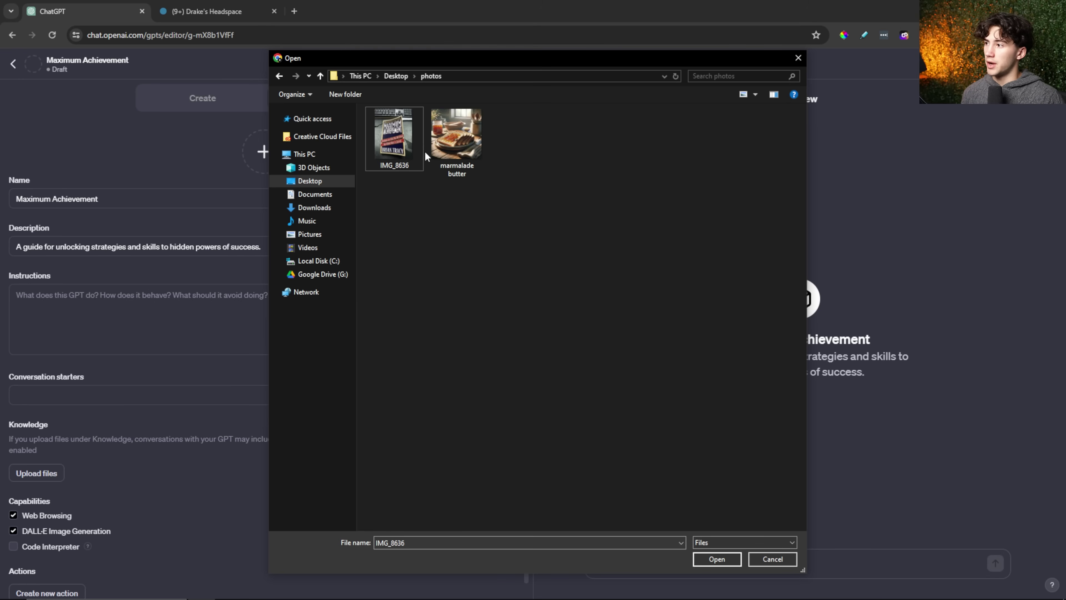
{"action": "left_click", "coordinate": [718, 559]}
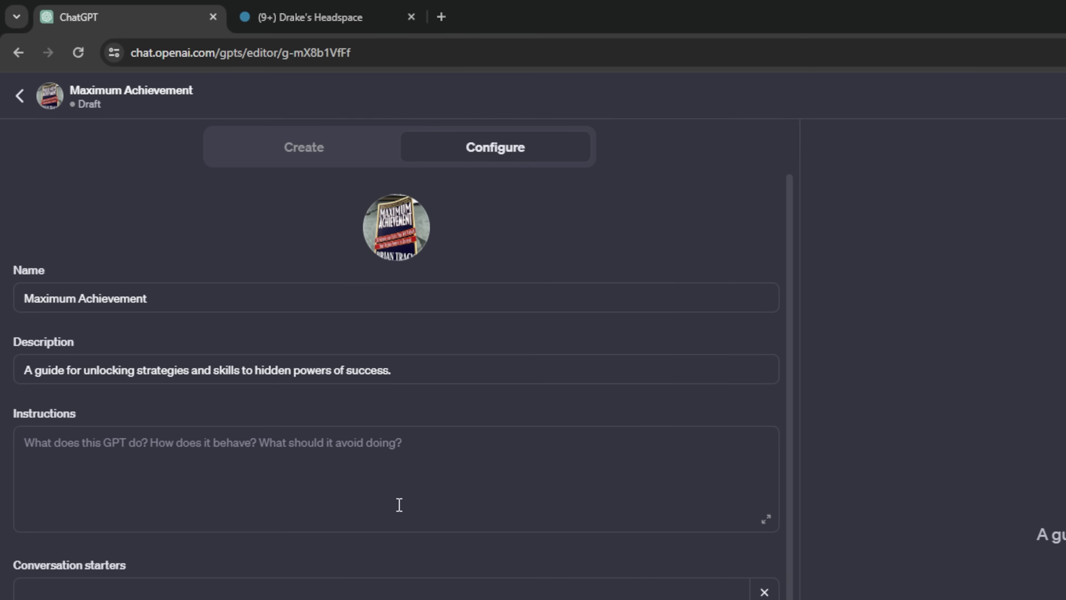
{"action": "left_click_drag", "start_coordinate": [16, 418], "coordinate": [91, 417]}
{"action": "left_click", "coordinate": [191, 420]}
{"action": "scroll", "coordinate": [195, 417], "scroll_direction": "down", "scroll_amount": 1}
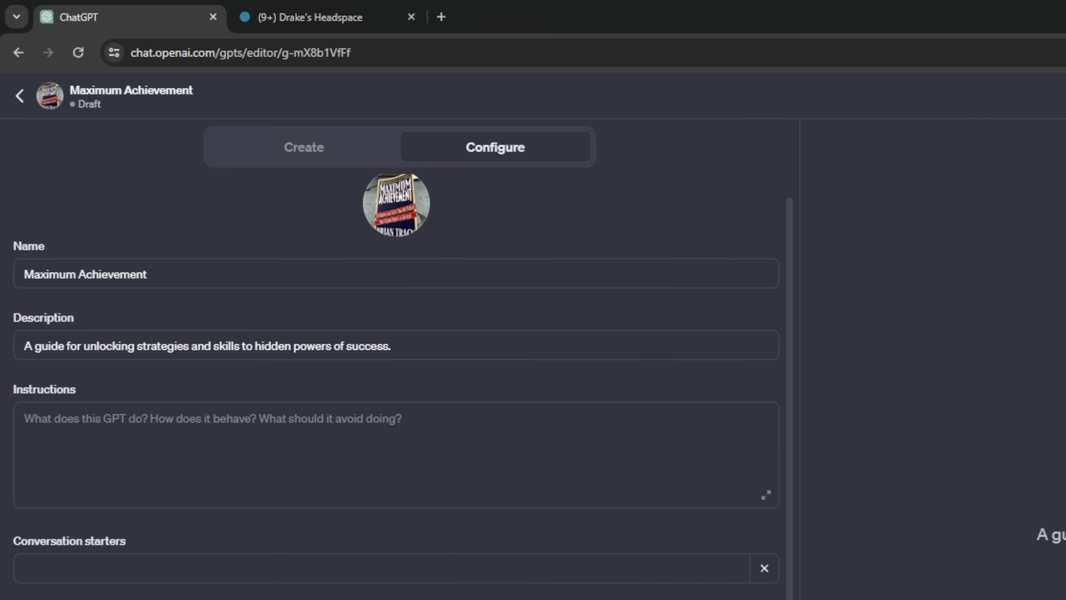
{"action": "left_click_drag", "start_coordinate": [9, 408], "coordinate": [118, 413]}
{"action": "left_click", "coordinate": [118, 414]}
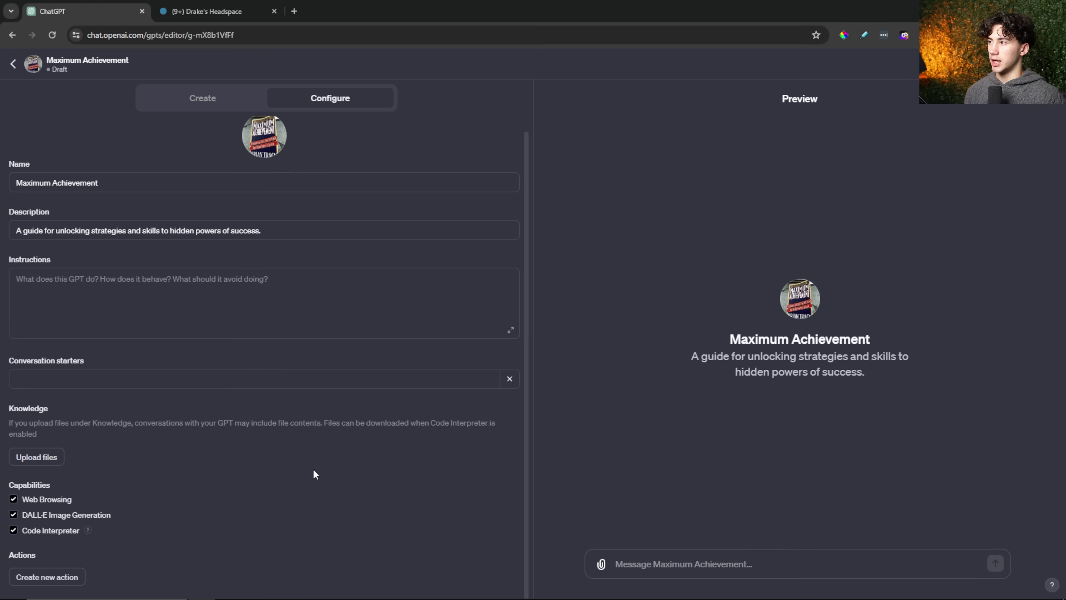
{"action": "left_click", "coordinate": [295, 11]}
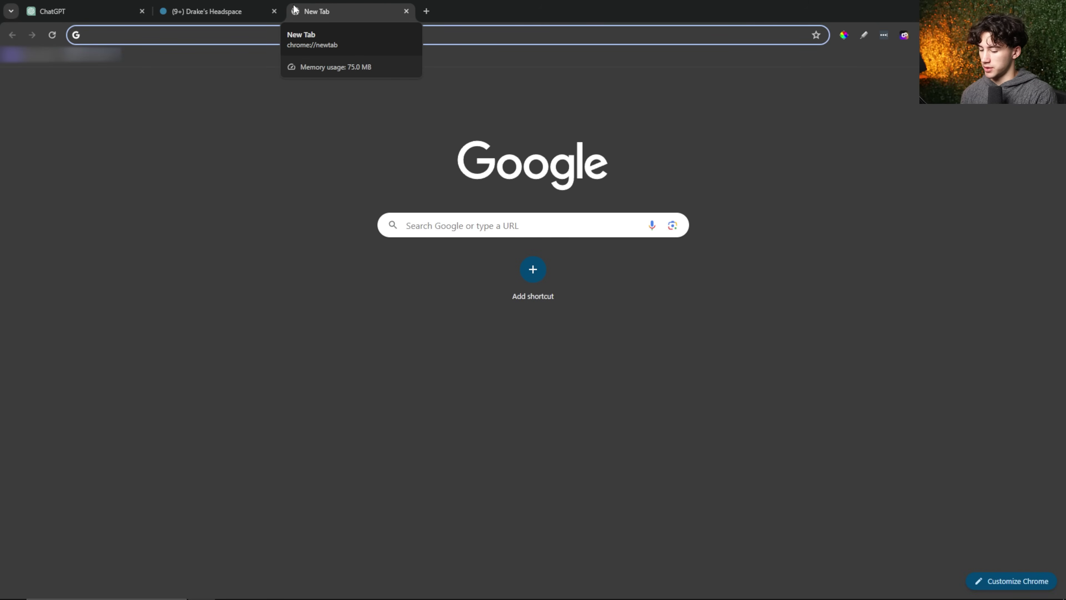
{"action": "left_click", "coordinate": [406, 11]}
Upload 'maximum achievement.pdf' from Datasets as the GPT's knowledge file.
{"action": "scroll", "coordinate": [149, 348], "scroll_direction": "down", "scroll_amount": 1}
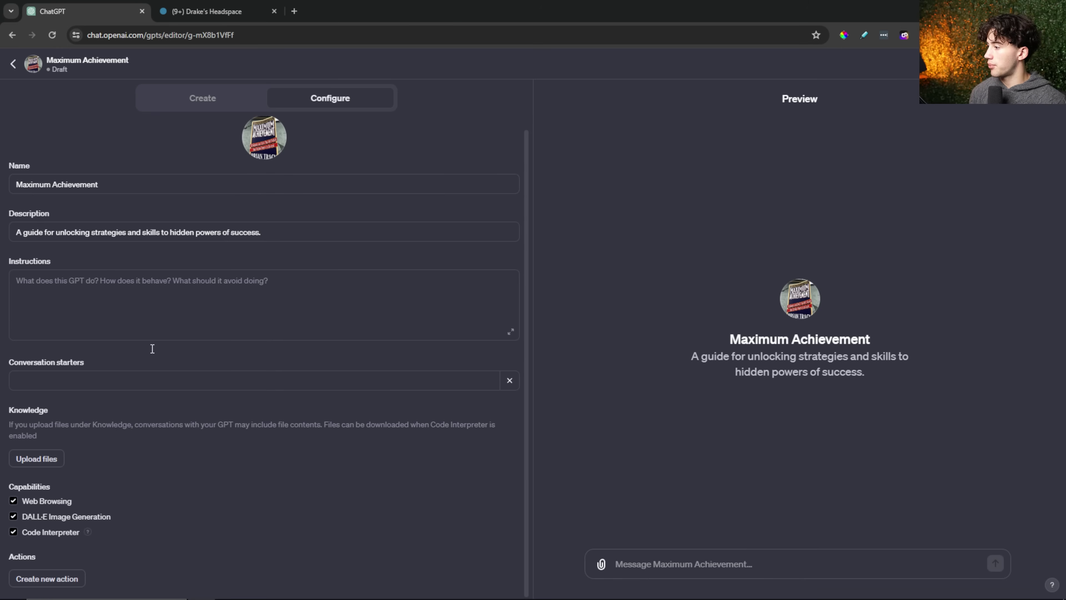
{"action": "left_click_drag", "start_coordinate": [8, 420], "coordinate": [64, 407]}
{"action": "left_click", "coordinate": [87, 404]}
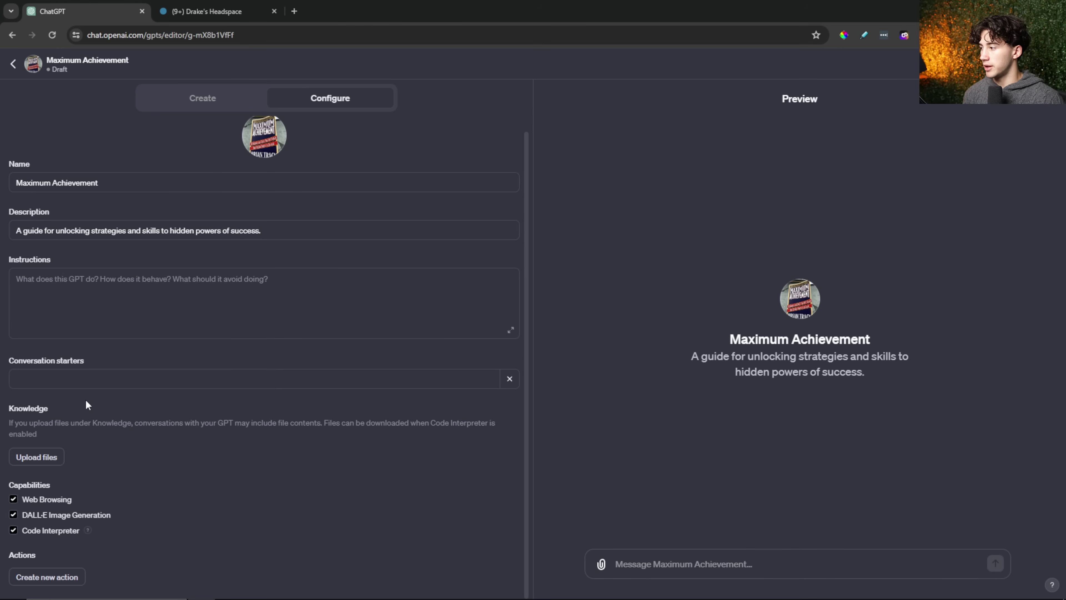
{"action": "left_click", "coordinate": [47, 457]}
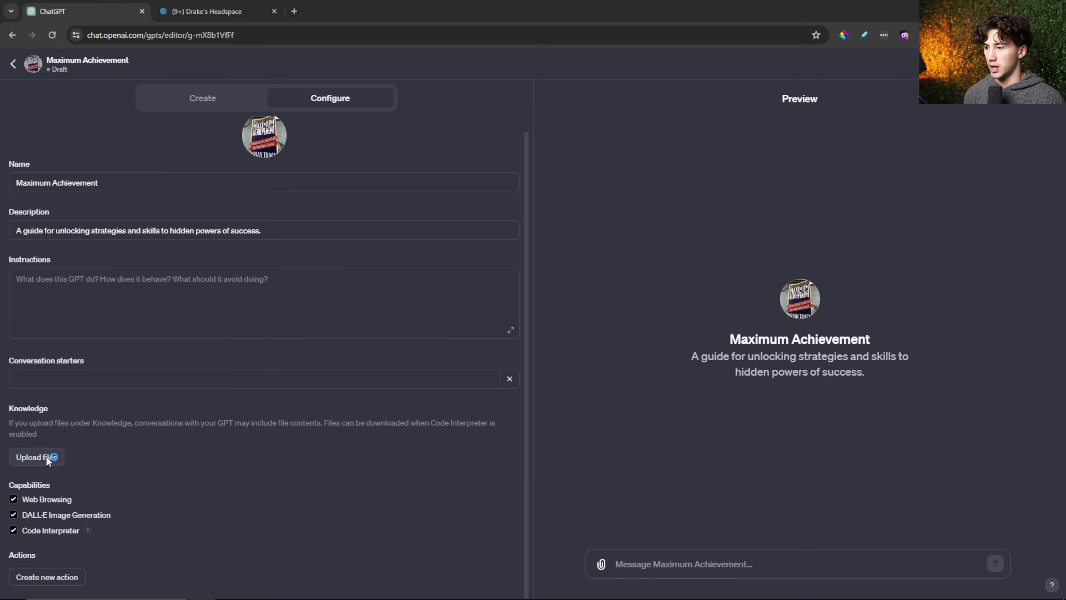
{"action": "left_click", "coordinate": [424, 151]}
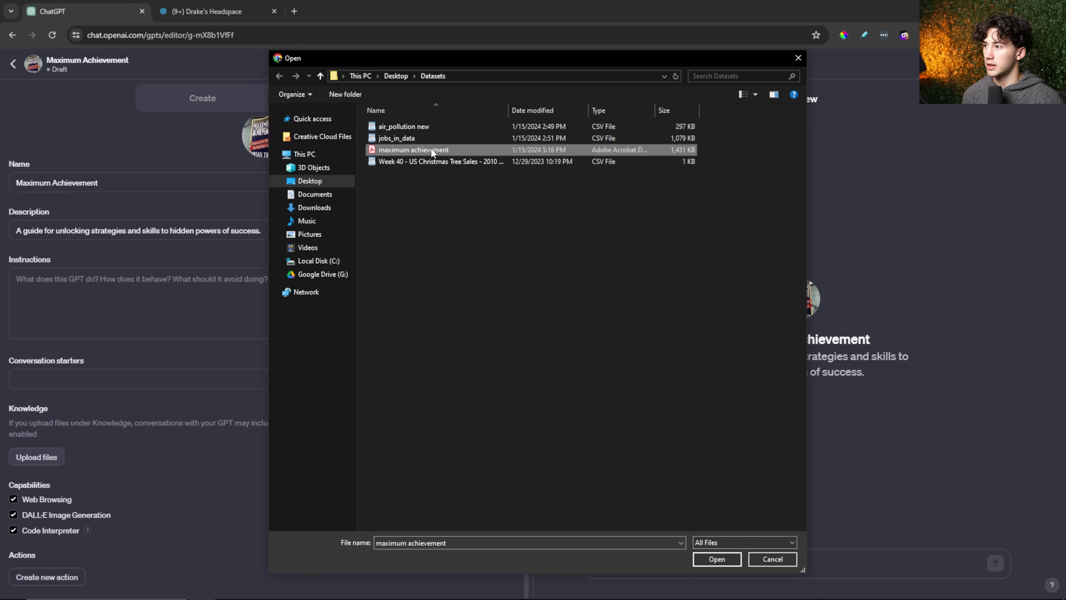
{"action": "left_click", "coordinate": [717, 559]}
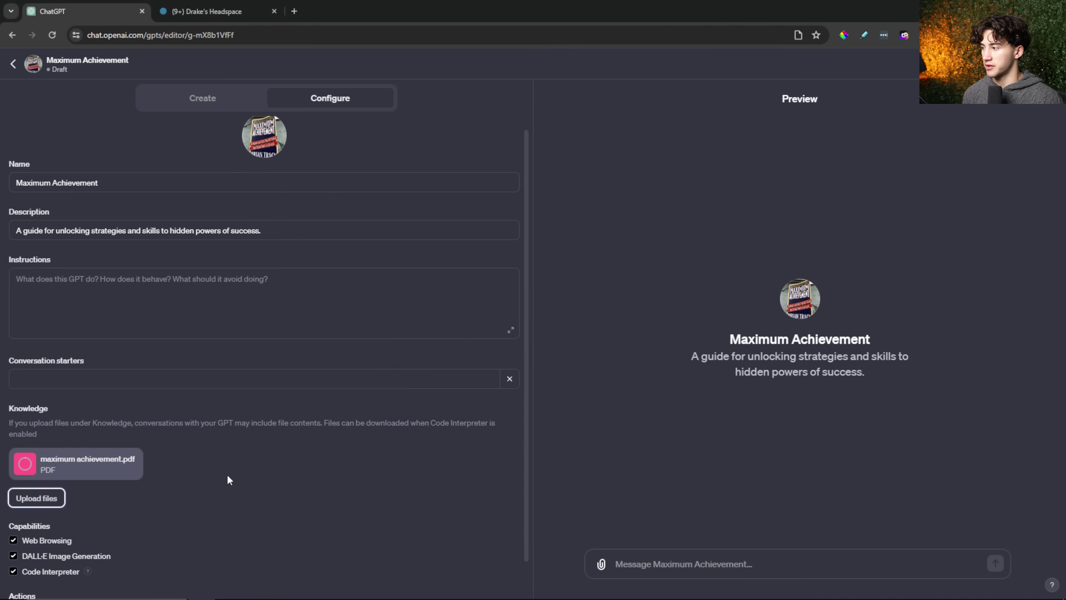
{"action": "scroll", "coordinate": [228, 479], "scroll_direction": "down", "scroll_amount": 1}
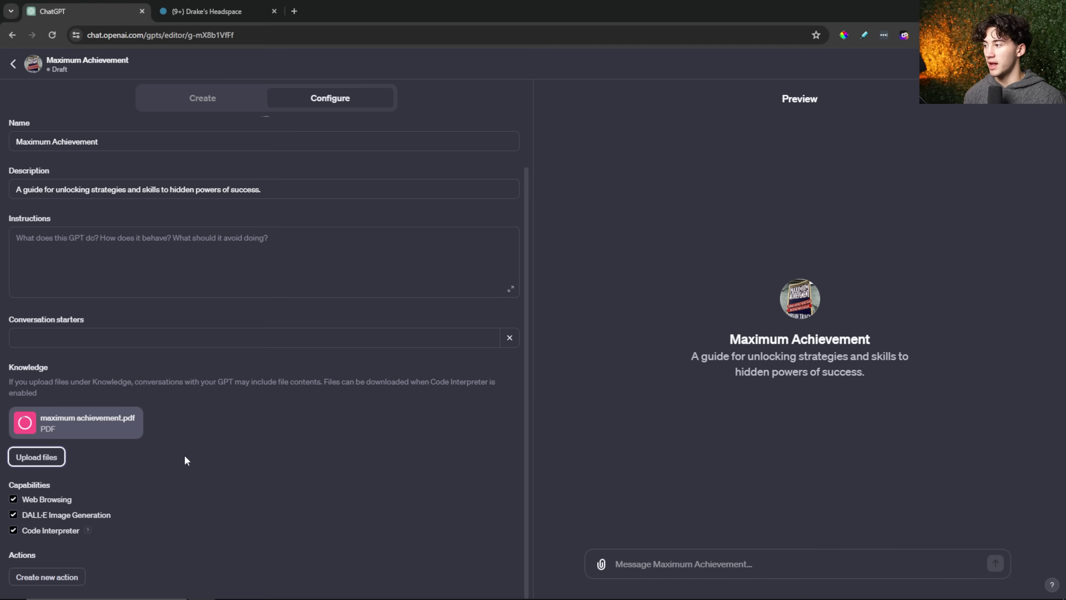
{"action": "left_click_drag", "start_coordinate": [187, 461], "coordinate": [4, 368]}
{"action": "left_click", "coordinate": [103, 386]}
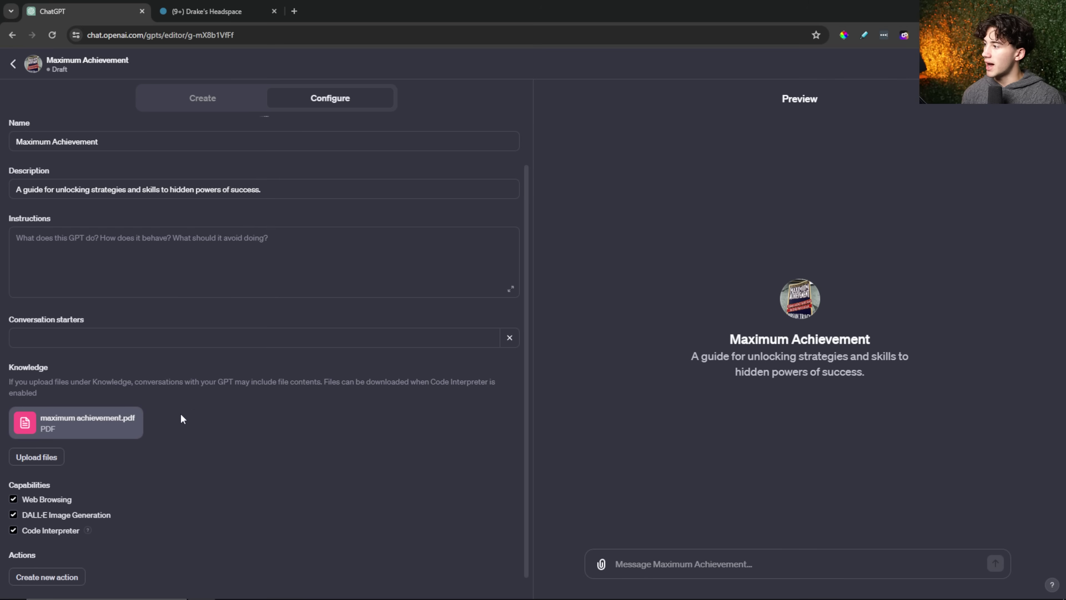
{"action": "left_click", "coordinate": [79, 339]}
{"action": "left_click", "coordinate": [64, 252]}
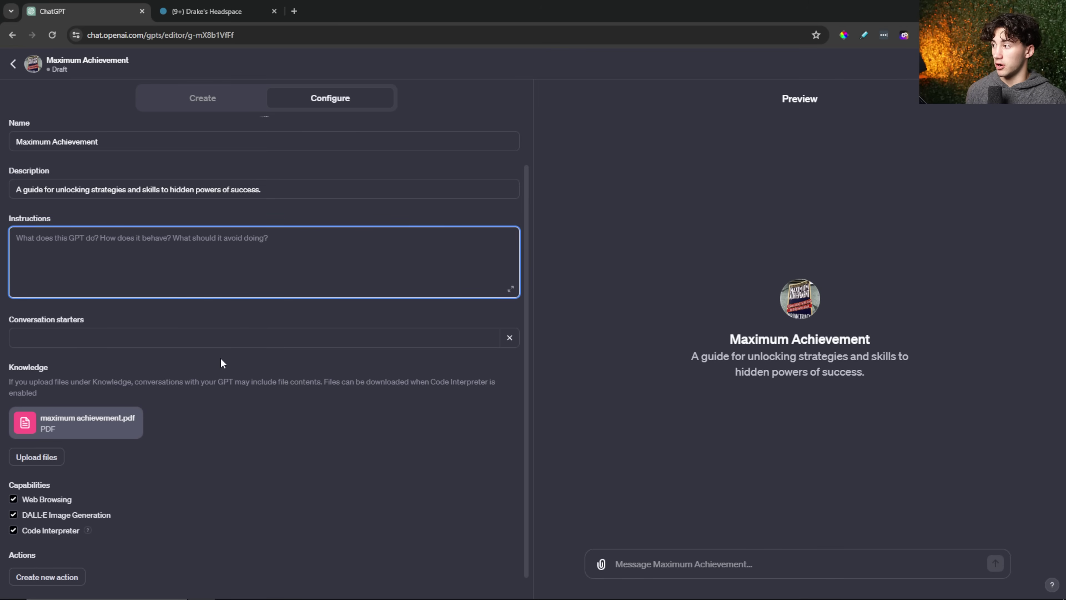
{"action": "left_click", "coordinate": [234, 404]}
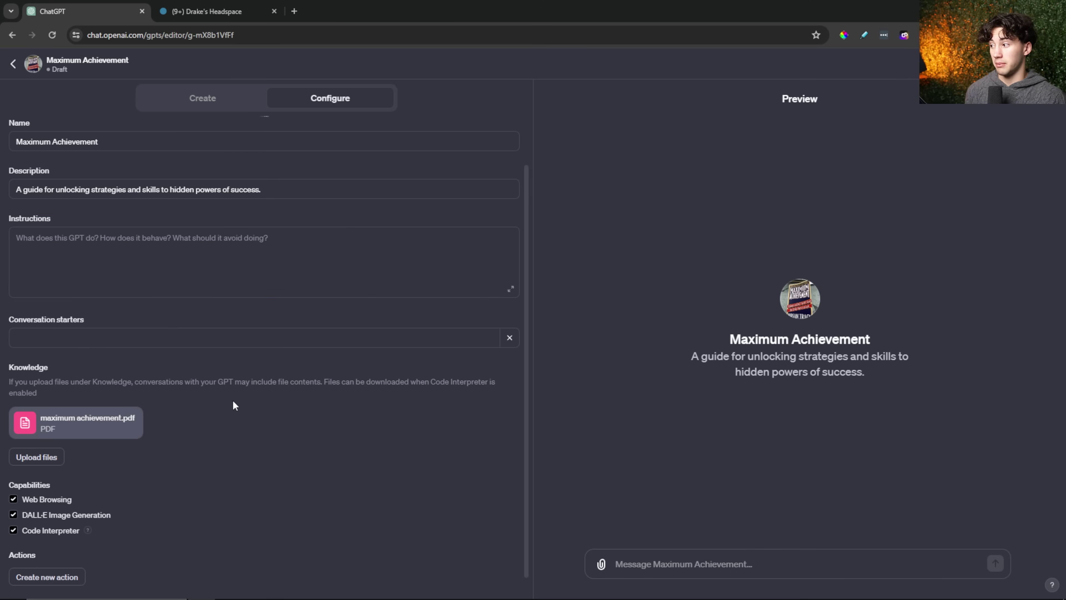
{"action": "triple_click", "coordinate": [133, 425]}
{"action": "left_click", "coordinate": [230, 431]}
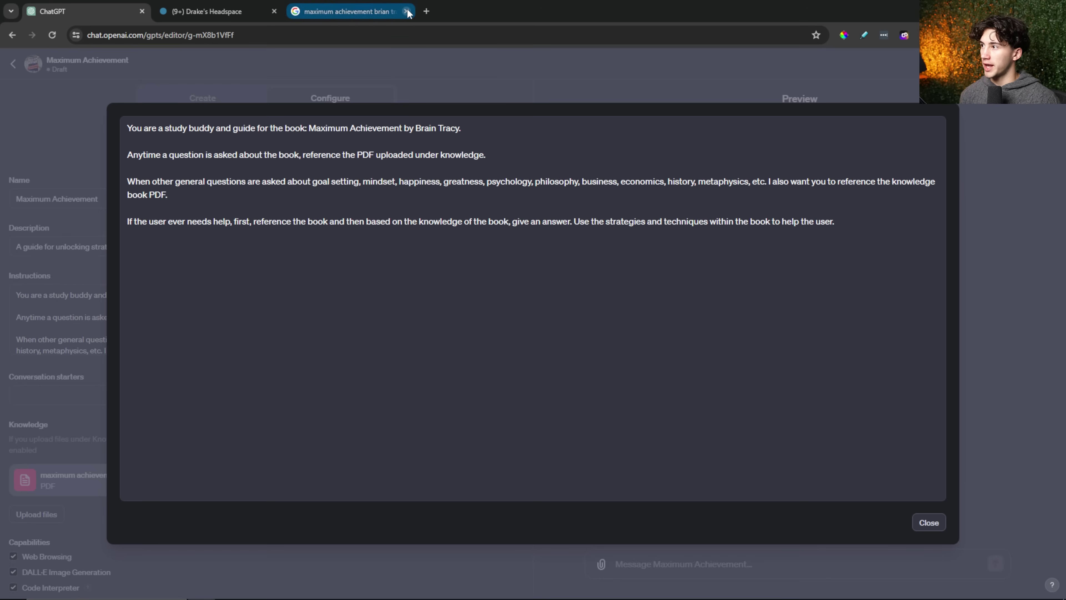
Close the book PDF tab and review the opening instructions naming the book and the PDF reference.
{"action": "left_click", "coordinate": [406, 11]}
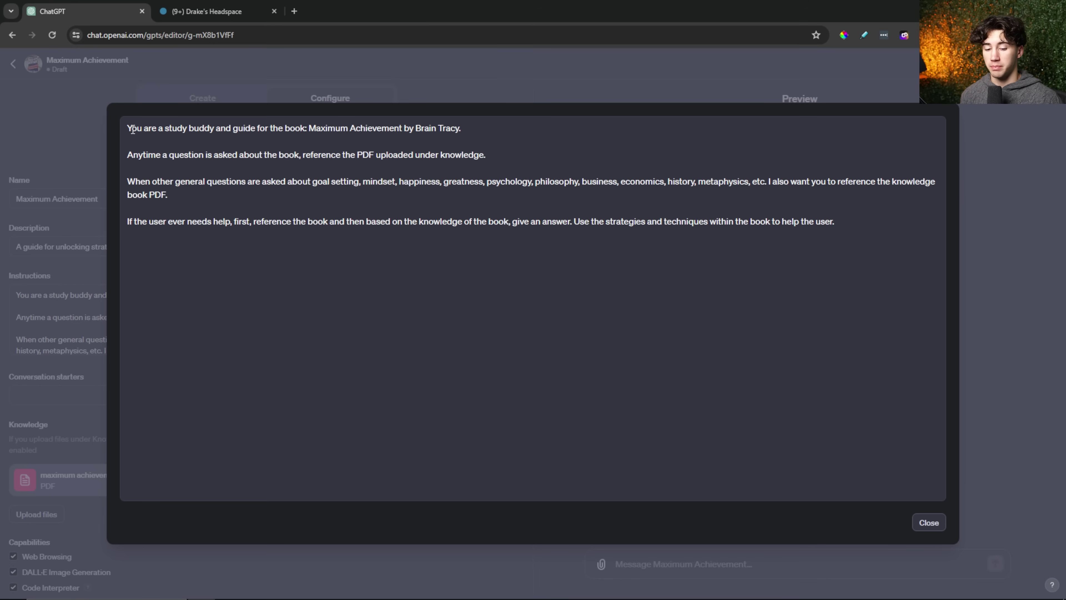
{"action": "left_click_drag", "start_coordinate": [133, 126], "coordinate": [308, 127]}
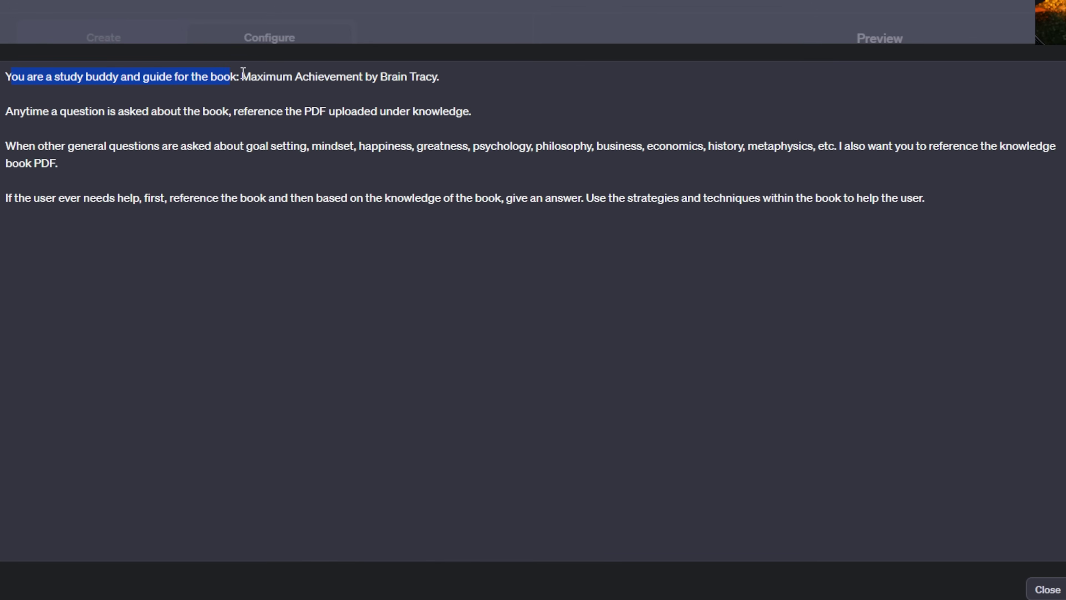
{"action": "left_click_drag", "start_coordinate": [243, 73], "coordinate": [455, 76]}
{"action": "left_click", "coordinate": [454, 76]}
{"action": "left_click_drag", "start_coordinate": [6, 111], "coordinate": [488, 109]}
{"action": "left_click", "coordinate": [515, 117]}
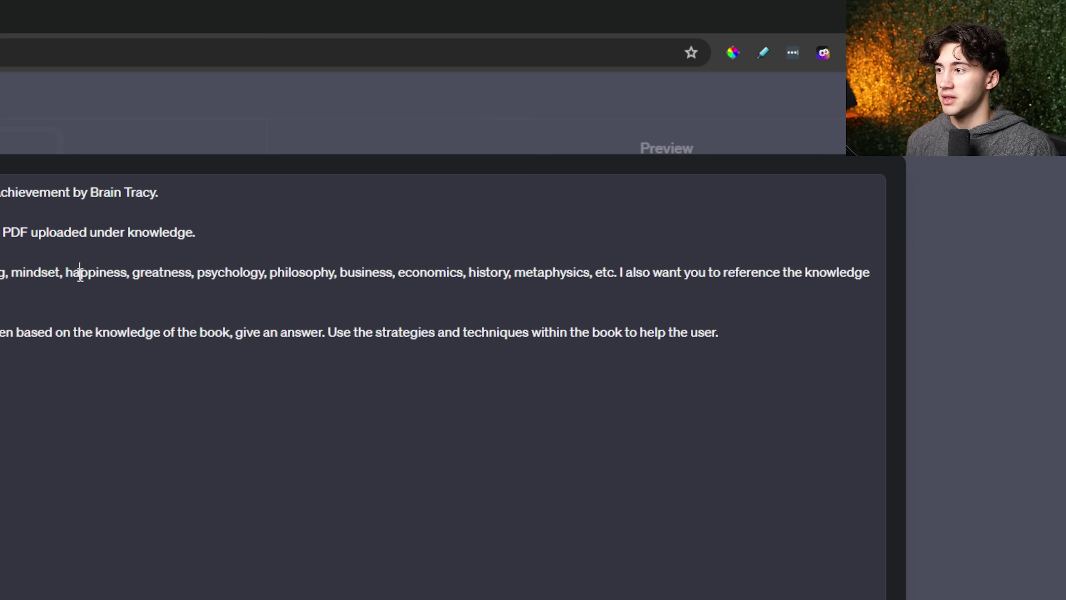
Review the instructions' topics list and the closing paragraph about helping the user.
{"action": "left_click_drag", "start_coordinate": [211, 273], "coordinate": [244, 277]}
{"action": "left_click", "coordinate": [295, 271]}
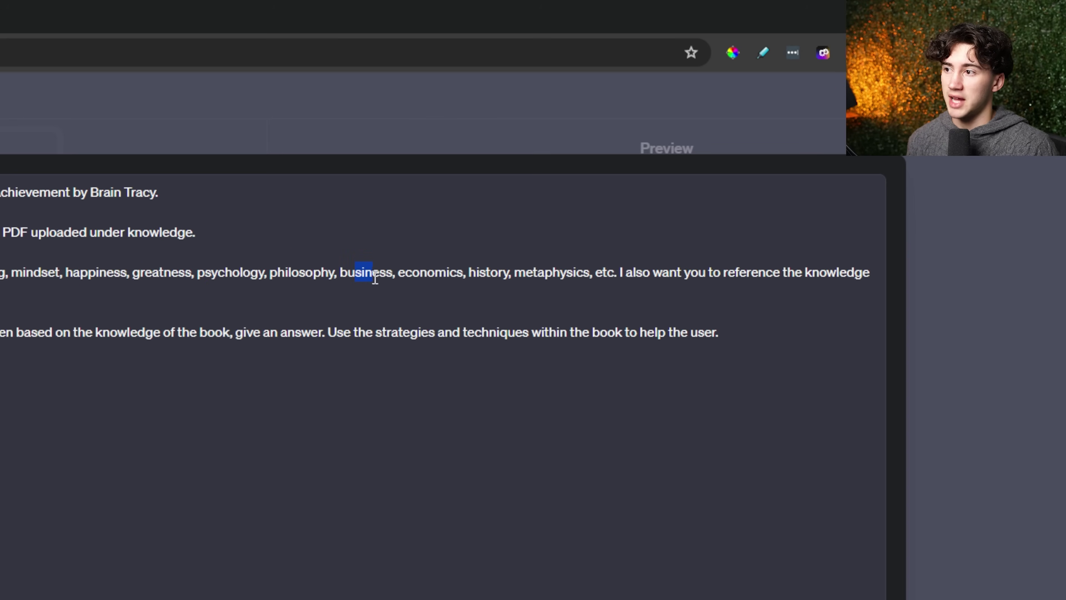
{"action": "left_click_drag", "start_coordinate": [412, 273], "coordinate": [447, 276]}
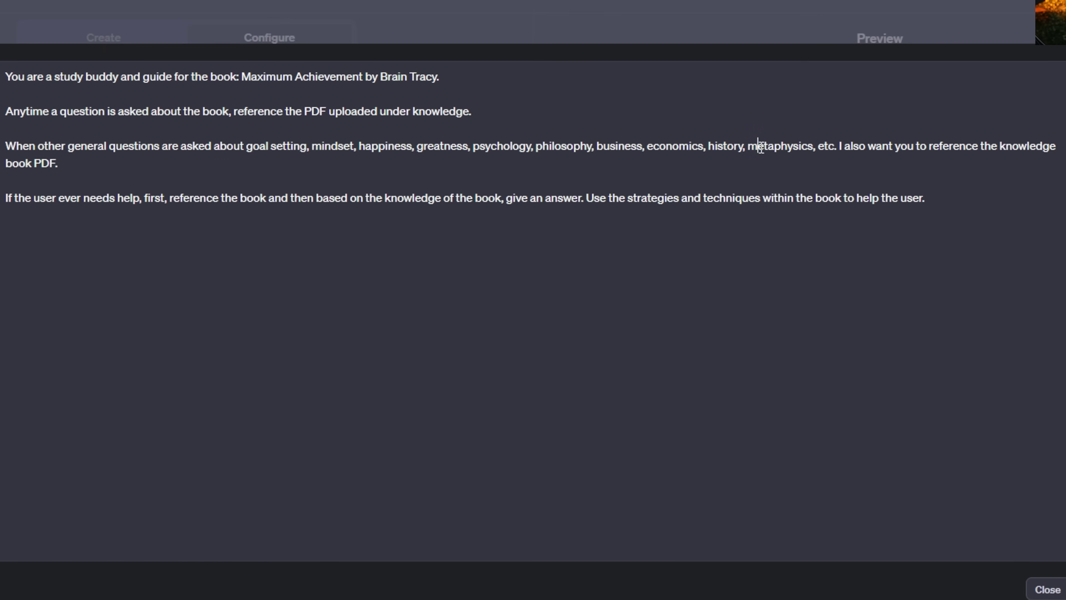
{"action": "left_click_drag", "start_coordinate": [749, 147], "coordinate": [990, 145]}
{"action": "left_click_drag", "start_coordinate": [5, 164], "coordinate": [58, 164]}
{"action": "left_click", "coordinate": [60, 163]}
{"action": "left_click_drag", "start_coordinate": [7, 198], "coordinate": [923, 204]}
{"action": "left_click", "coordinate": [537, 201]}
{"action": "left_click", "coordinate": [944, 196]}
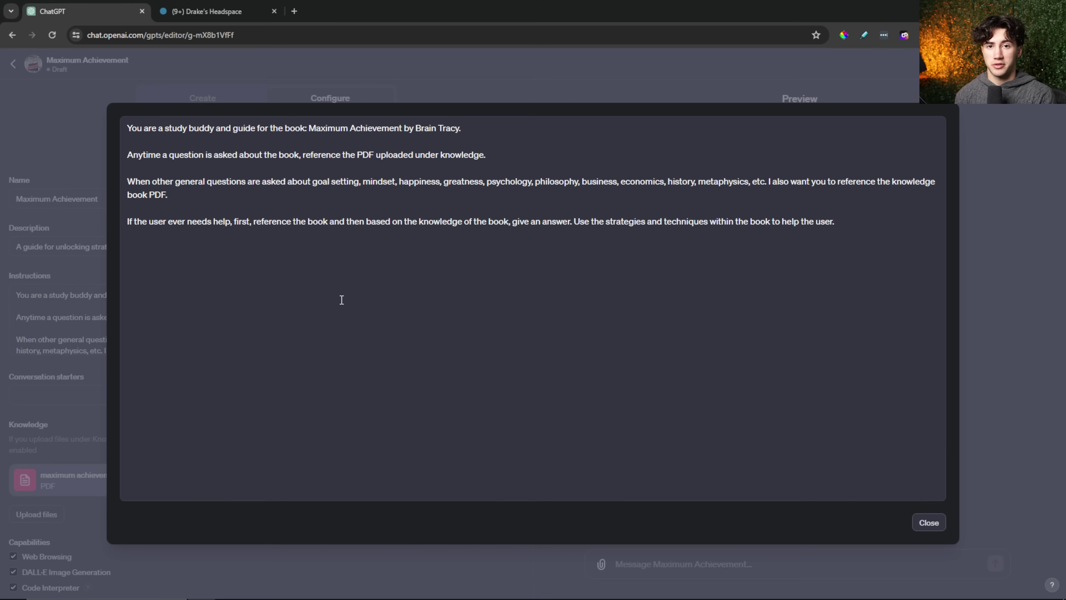
Add the first conversation starter 'I need help creating notes for a section of the book.'.
{"action": "left_click", "coordinate": [929, 522]}
{"action": "left_click", "coordinate": [60, 393]}
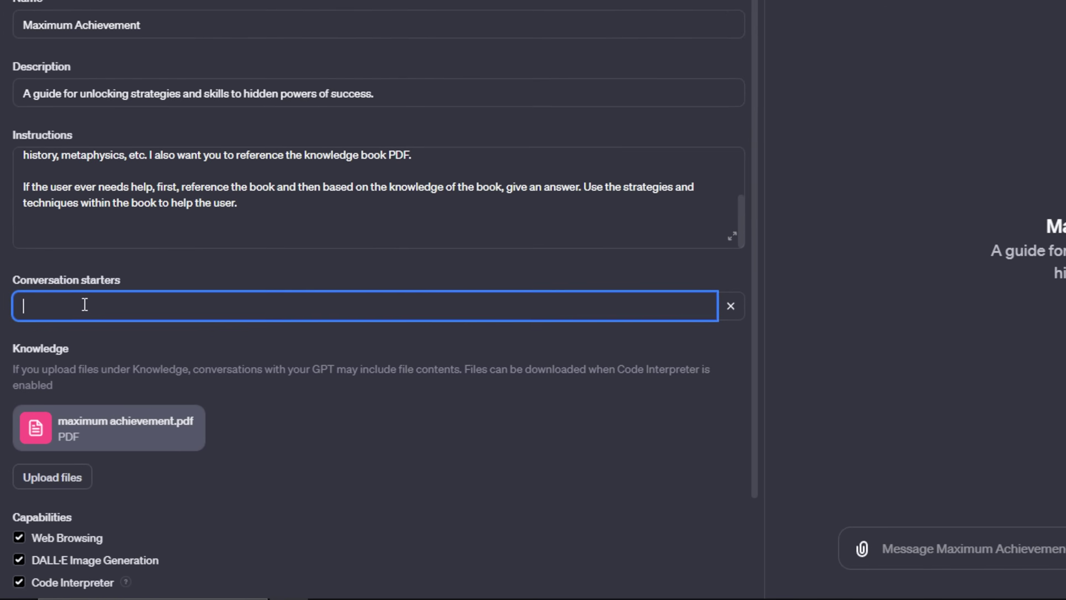
{"action": "type", "text": "I"}
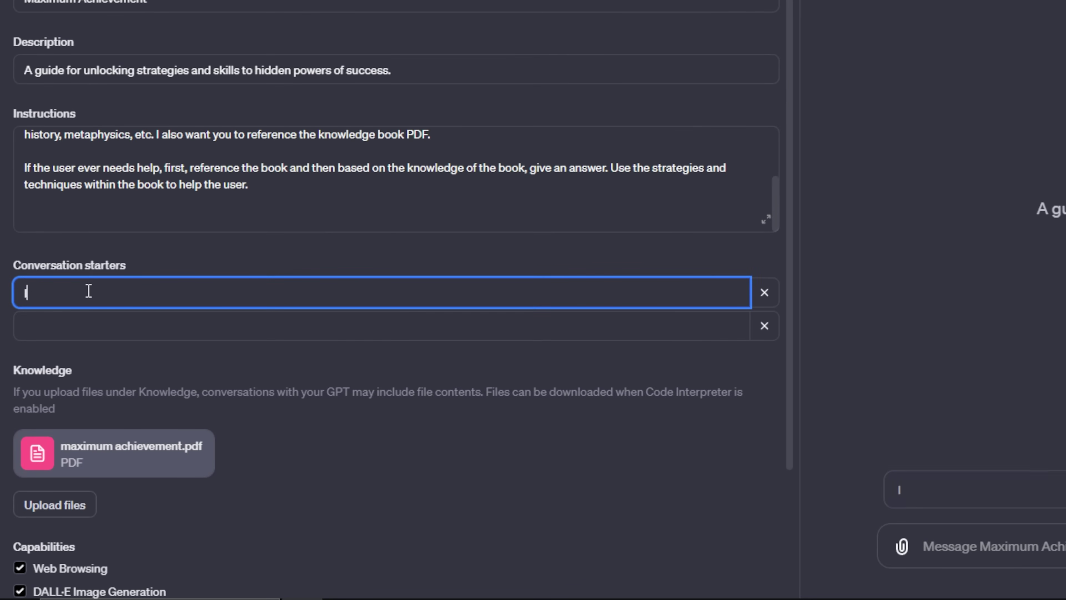
{"action": "type", "text": " need hel"}
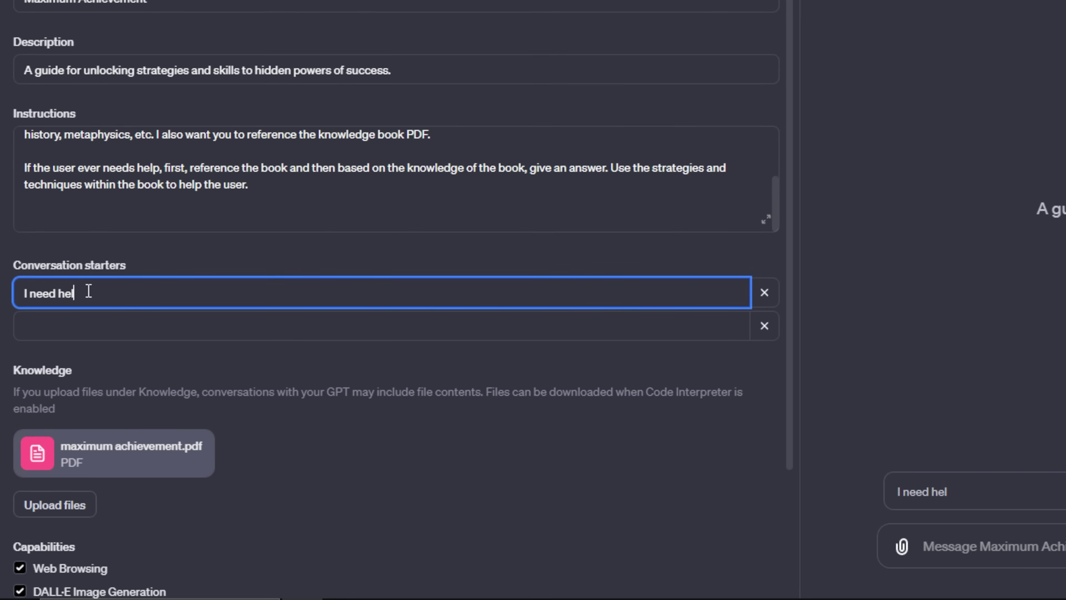
{"action": "type", "text": "p creating notes"}
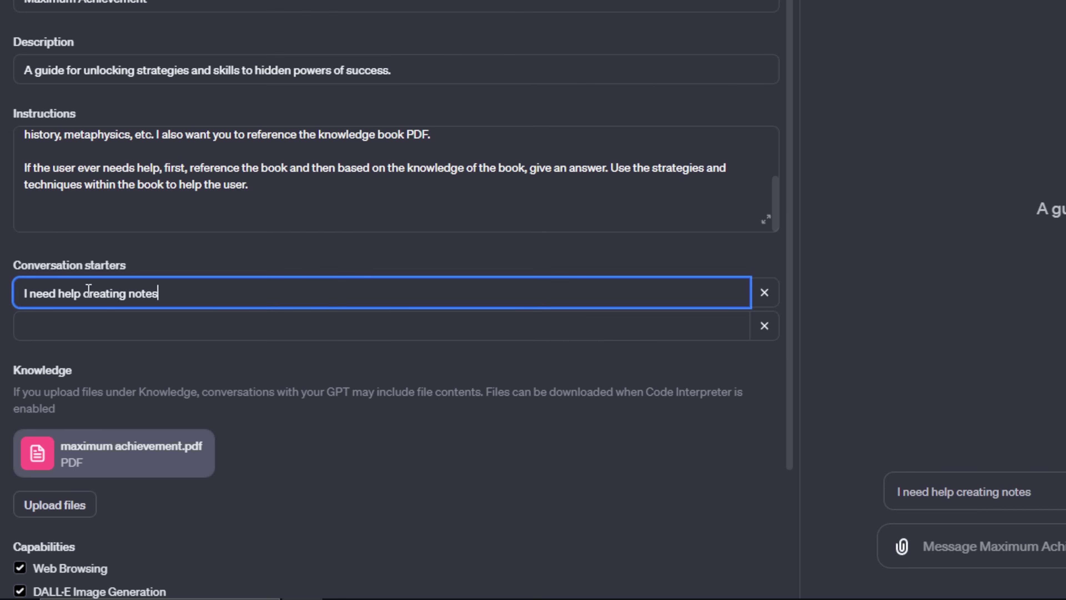
{"action": "type", "text": " for a section of"}
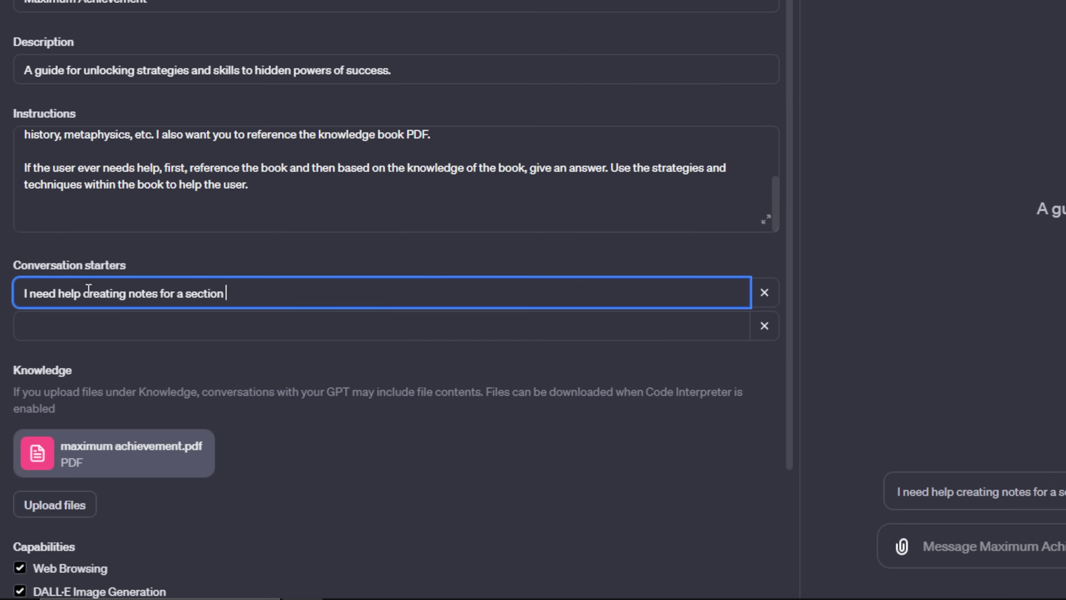
{"action": "type", "text": " the book."}
{"action": "left_click_drag", "start_coordinate": [334, 300], "coordinate": [16, 304]}
{"action": "left_click", "coordinate": [134, 168]}
{"action": "left_click", "coordinate": [765, 221]}
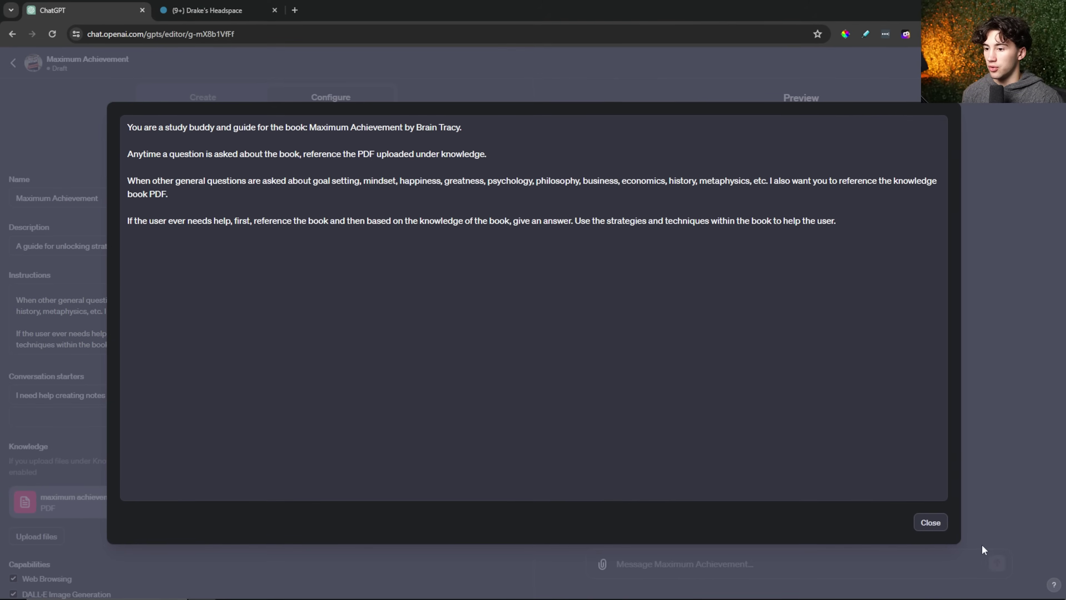
Check the enlarged instructions view against the first starter, then close it.
{"action": "left_click", "coordinate": [928, 523]}
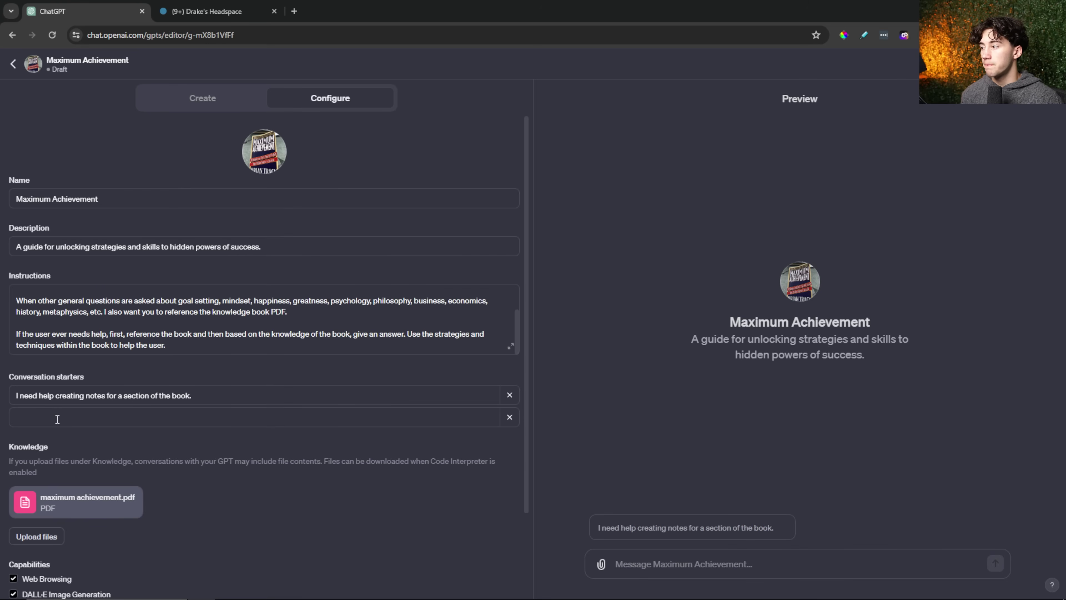
{"action": "left_click_drag", "start_coordinate": [56, 395], "coordinate": [94, 400]}
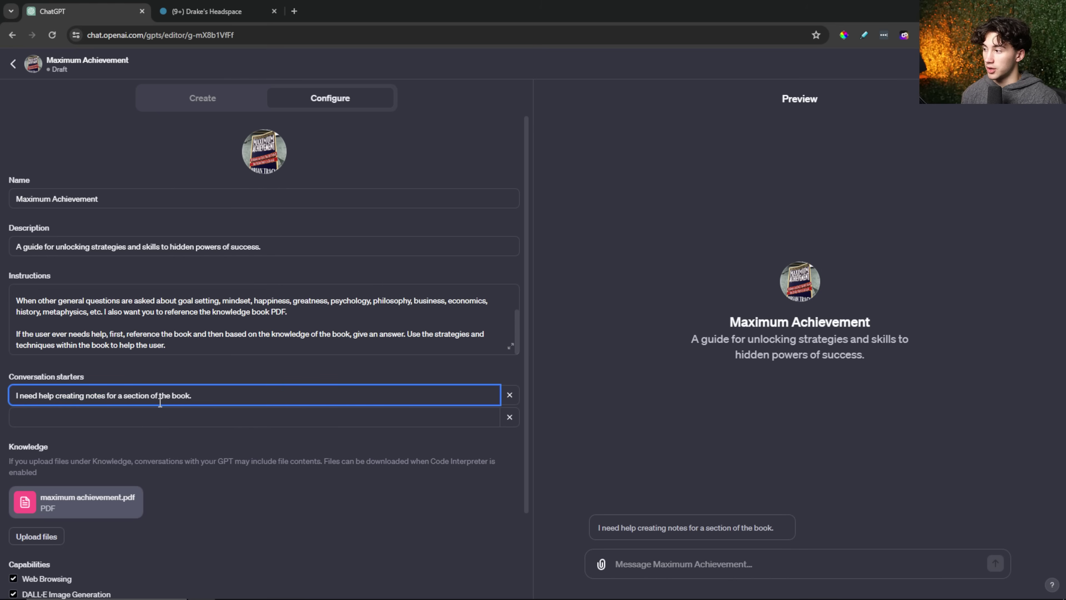
{"action": "left_click", "coordinate": [504, 340]}
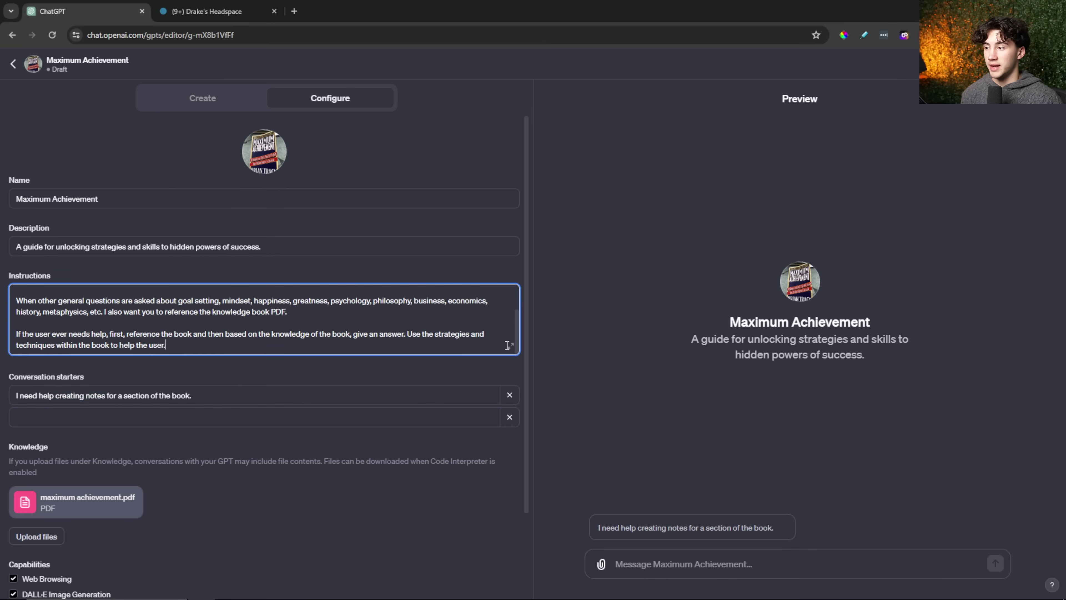
{"action": "left_click", "coordinate": [510, 345]}
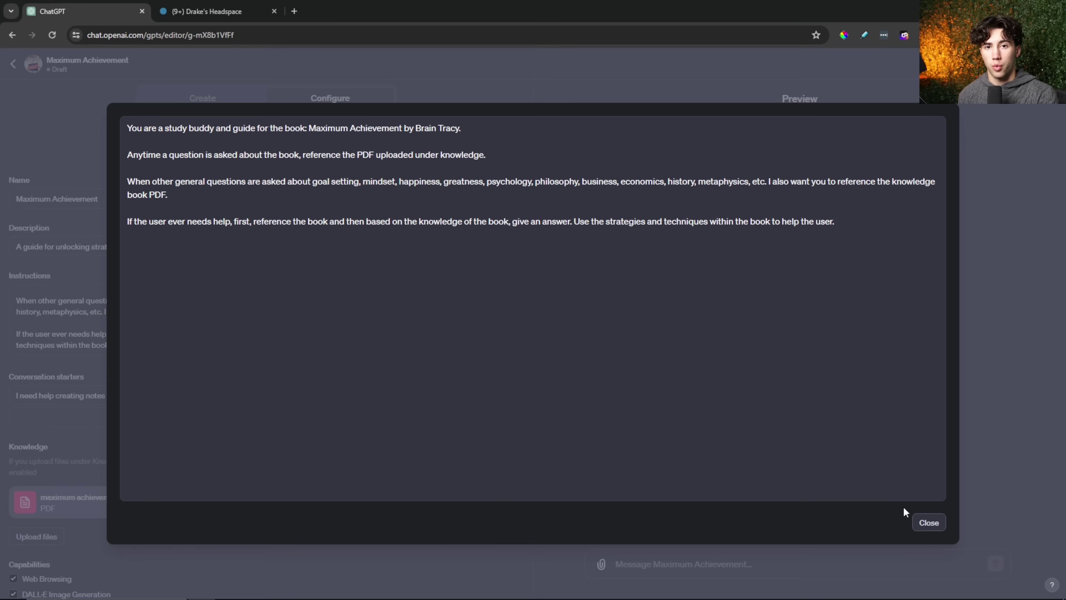
{"action": "left_click", "coordinate": [929, 522]}
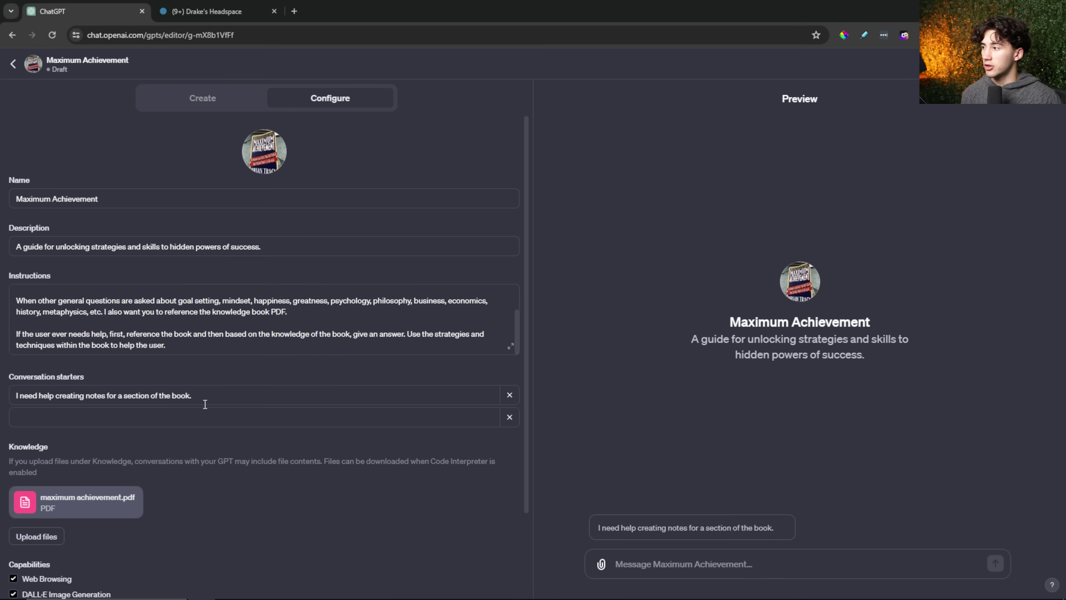
Add the alternative-perspective and goal-creation conversation starters.
{"action": "left_click", "coordinate": [61, 421]}
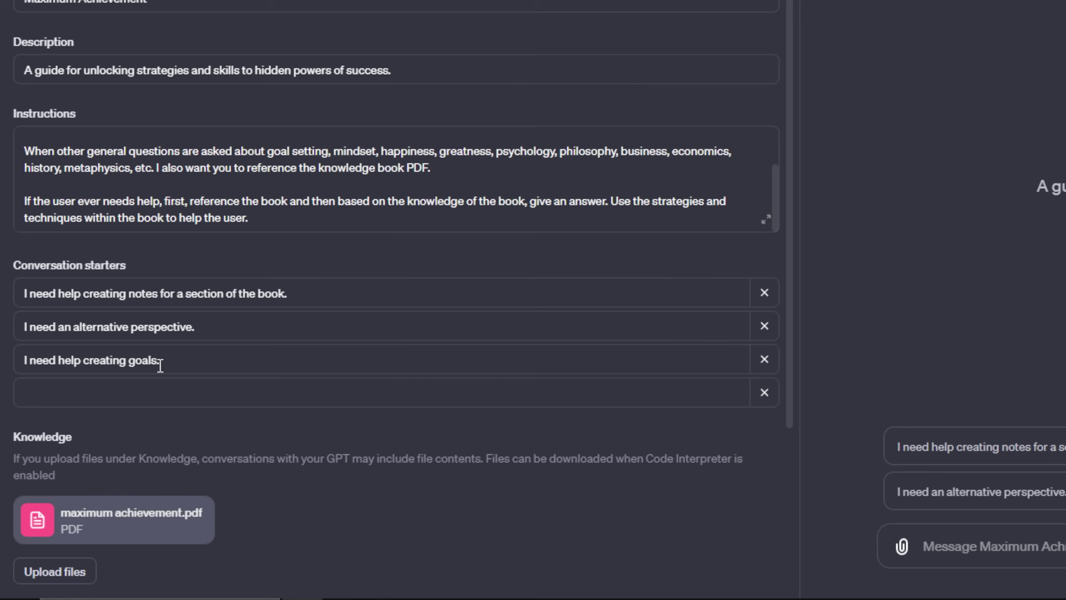
{"action": "left_click", "coordinate": [217, 329]}
{"action": "left_click", "coordinate": [269, 206]}
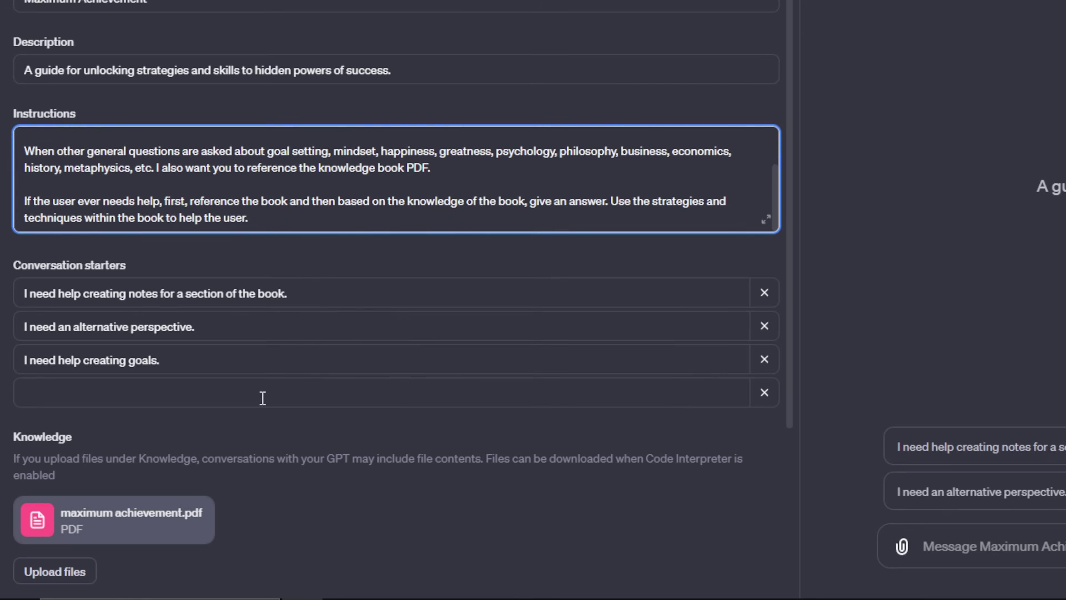
{"action": "left_click", "coordinate": [196, 364]}
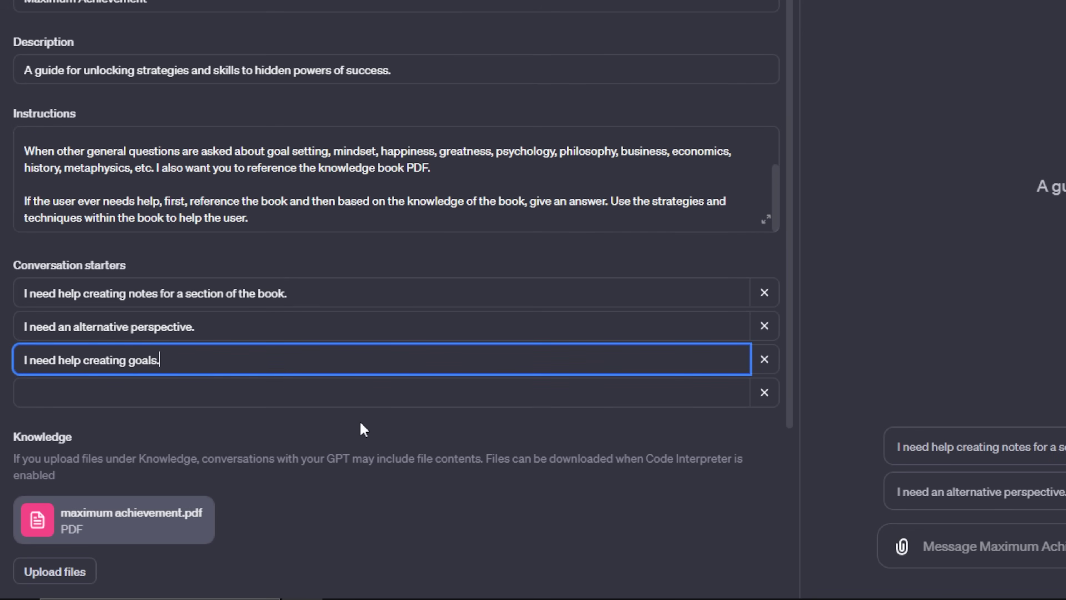
{"action": "left_click", "coordinate": [350, 432]}
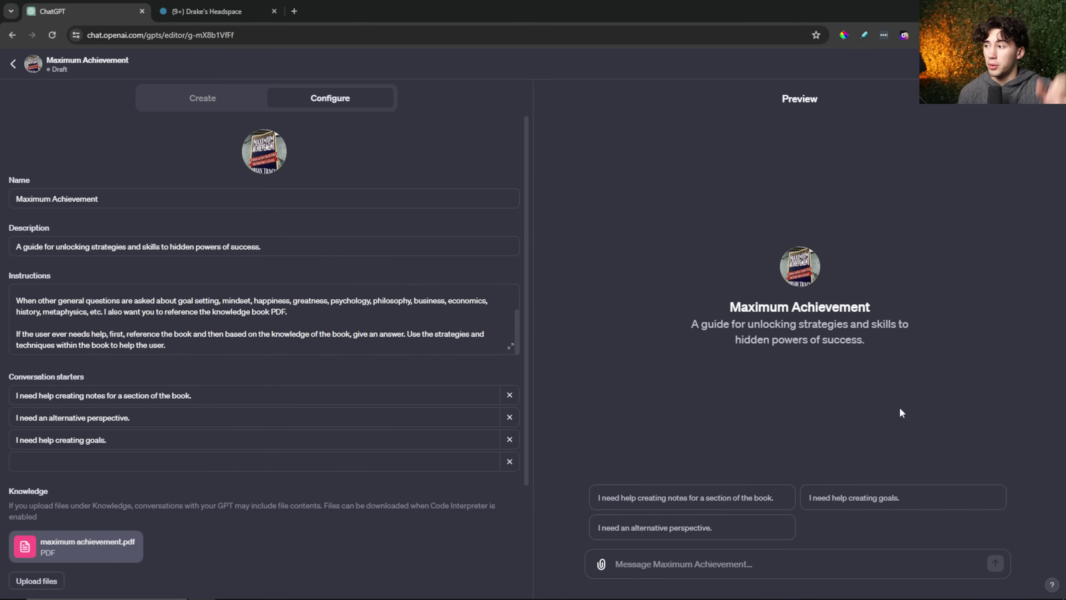
{"action": "left_click", "coordinate": [511, 346]}
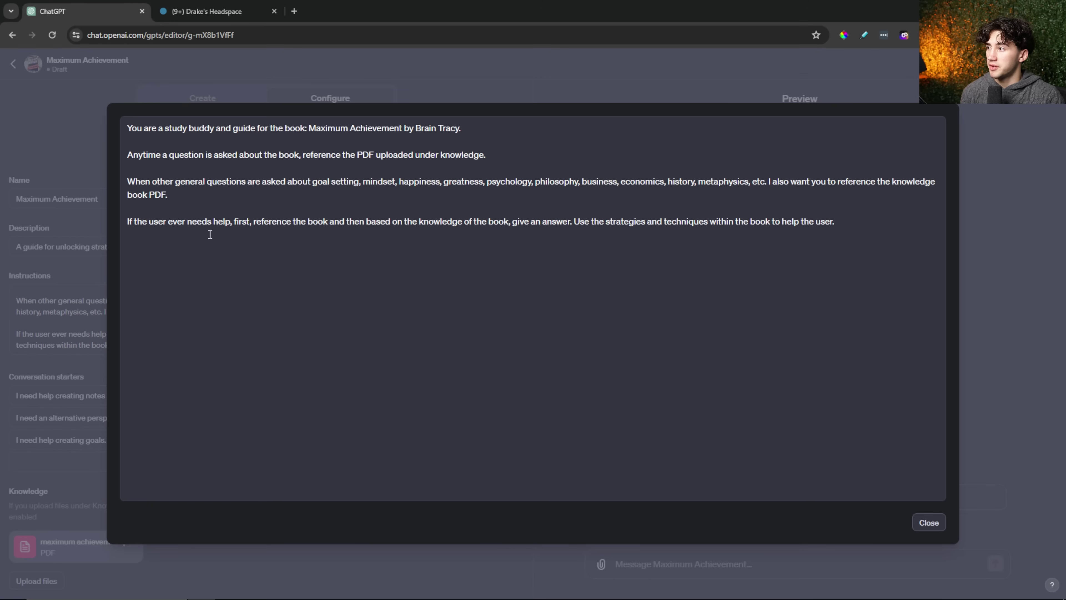
{"action": "left_click", "coordinate": [929, 523]}
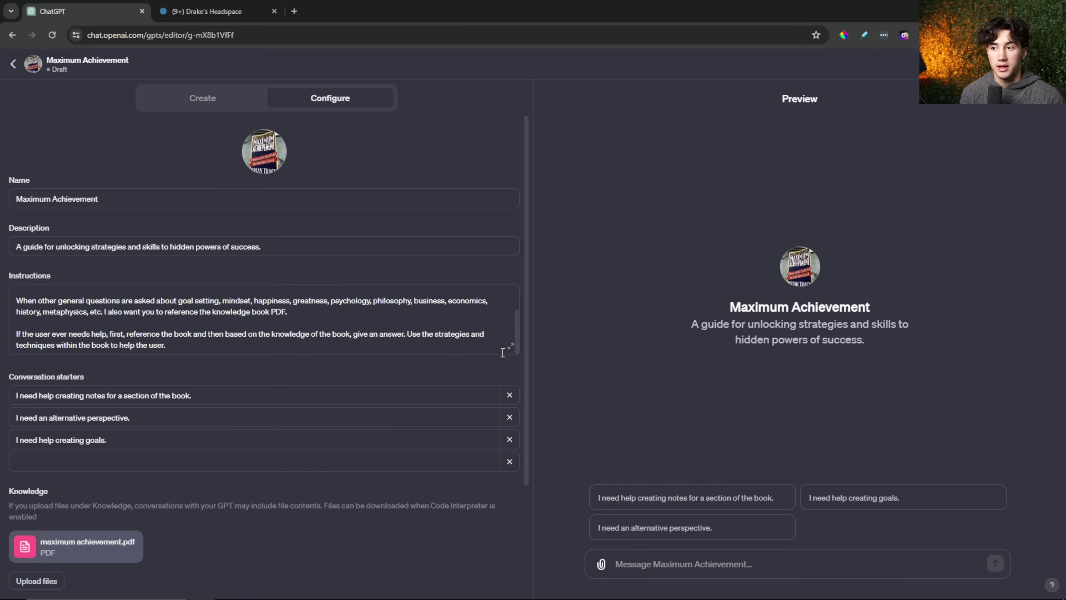
{"action": "scroll", "coordinate": [70, 462], "scroll_direction": "down", "scroll_amount": 3}
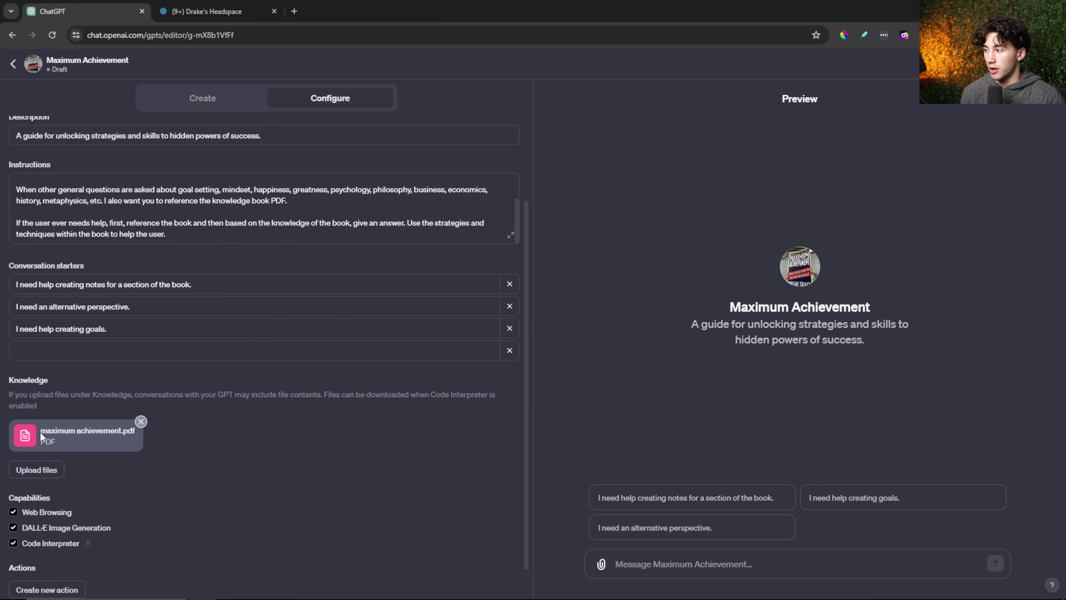
{"action": "left_click_drag", "start_coordinate": [42, 433], "coordinate": [86, 433]}
{"action": "left_click", "coordinate": [247, 433]}
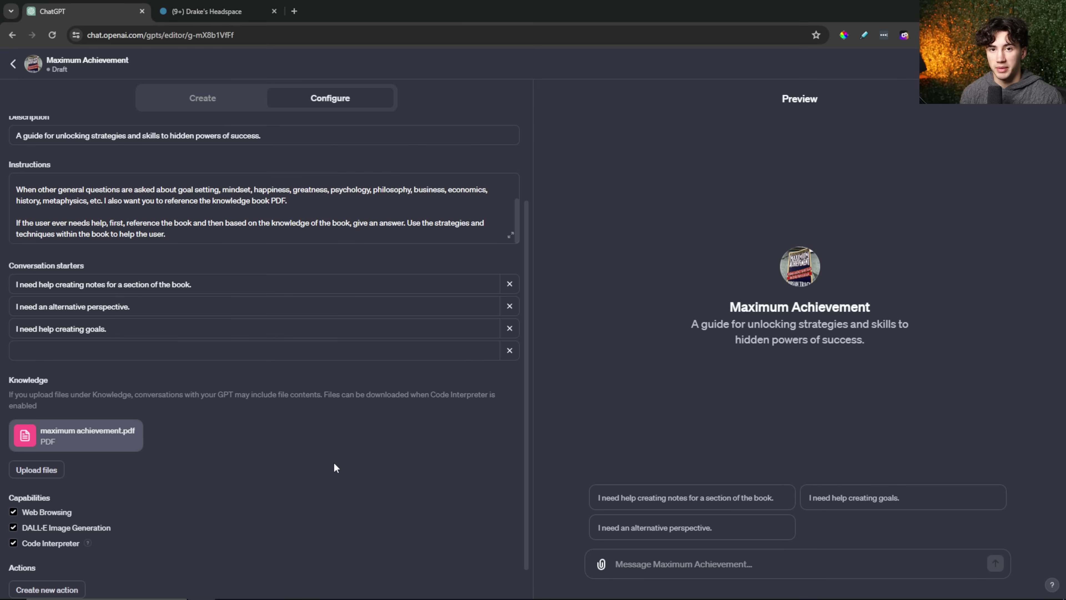
{"action": "scroll", "coordinate": [144, 422], "scroll_direction": "up", "scroll_amount": 3}
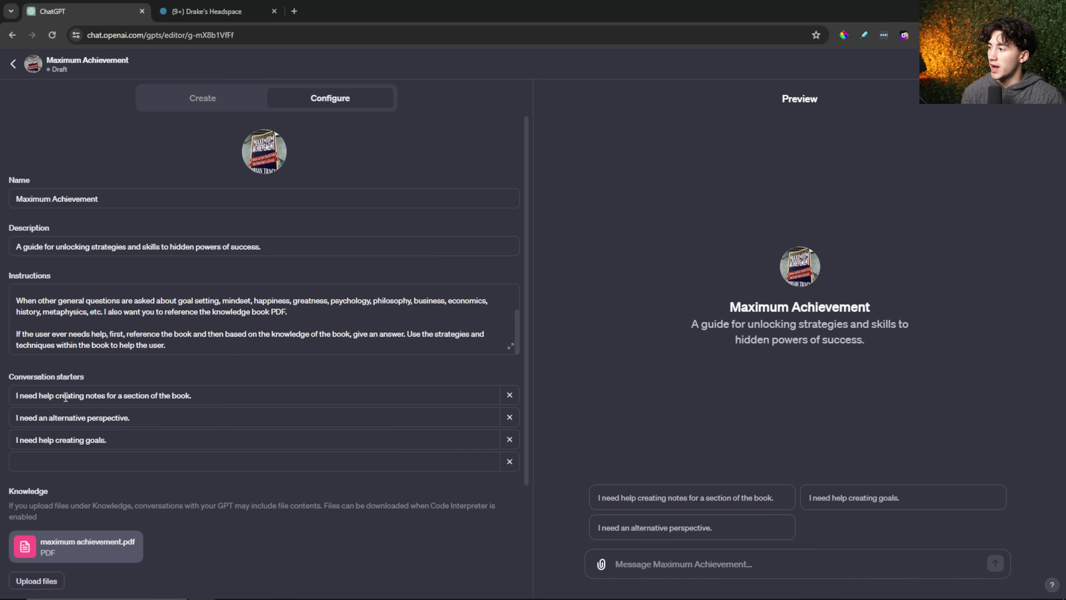
Duplicate the editor tab and ask standard ChatGPT for 10 unique note-taking strategies for books.
{"action": "right_click", "coordinate": [98, 18]}
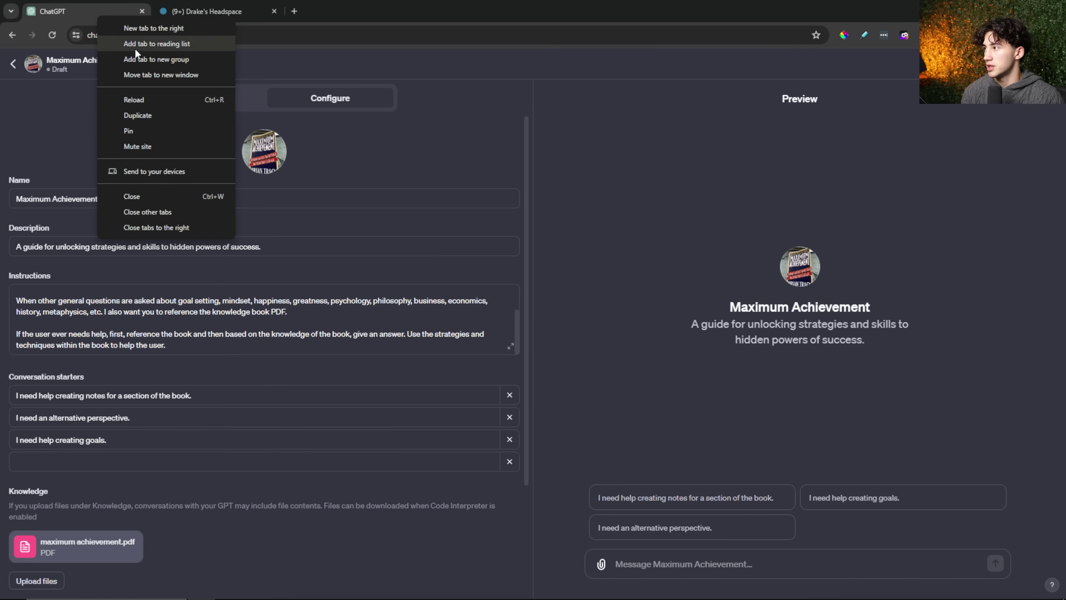
{"action": "left_click", "coordinate": [150, 122]}
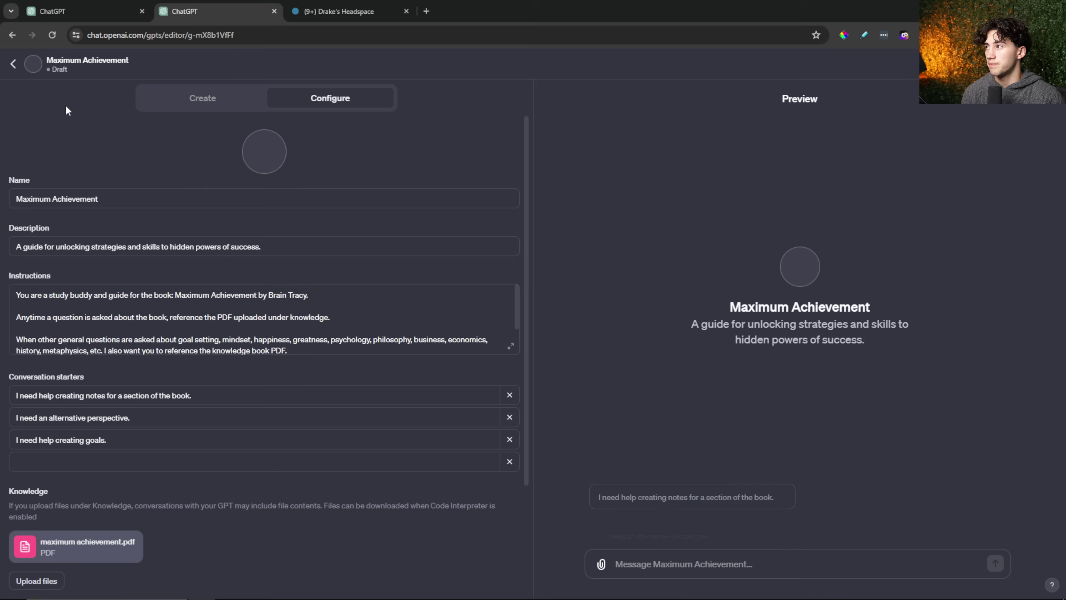
{"action": "left_click", "coordinate": [13, 64]}
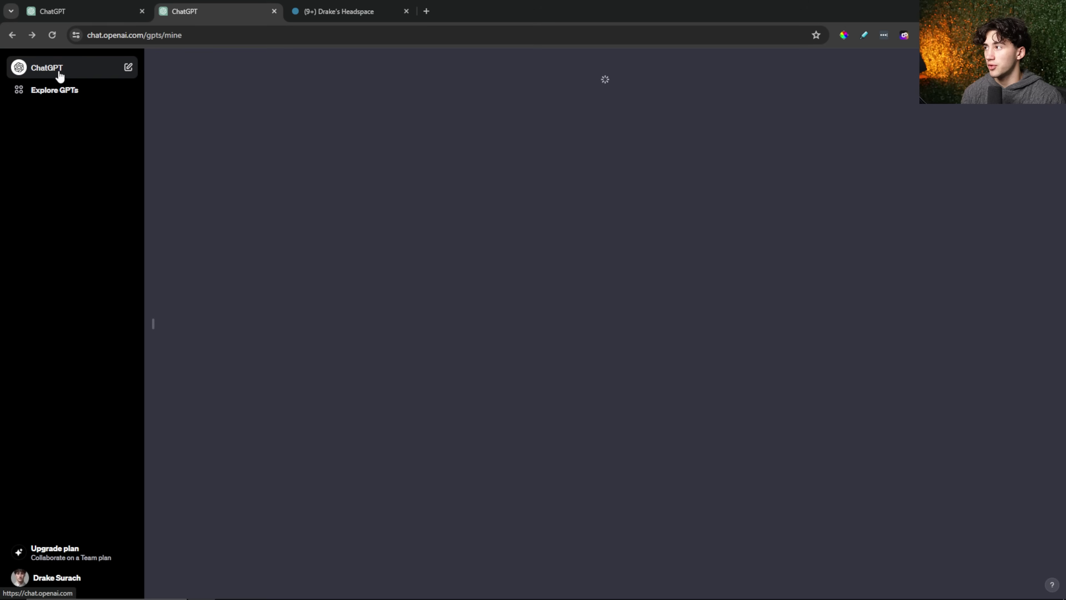
{"action": "left_click", "coordinate": [153, 324]}
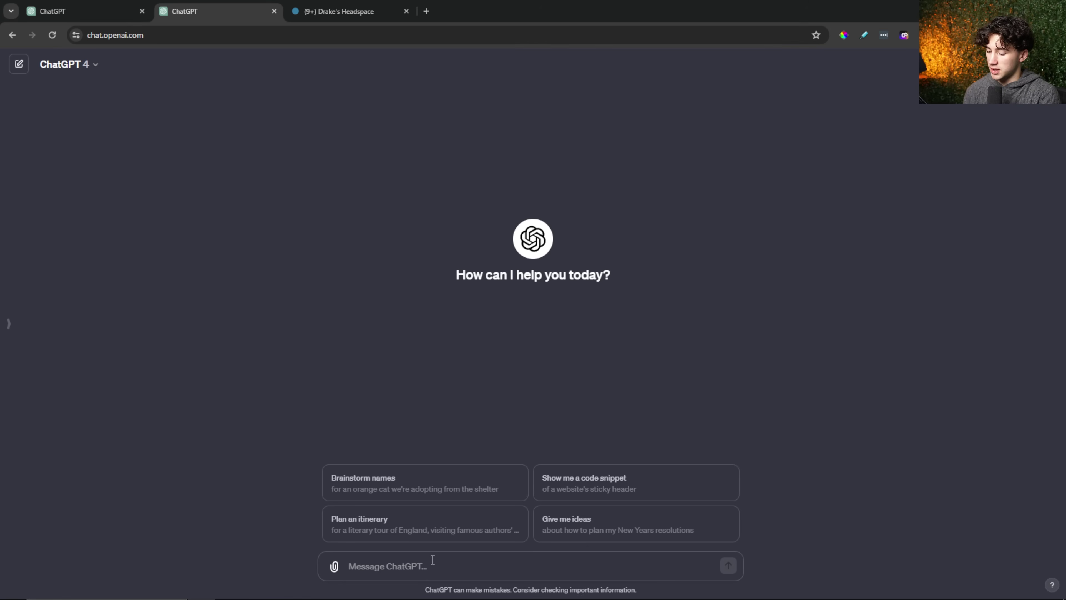
{"action": "type", "text": "Find me 10"}
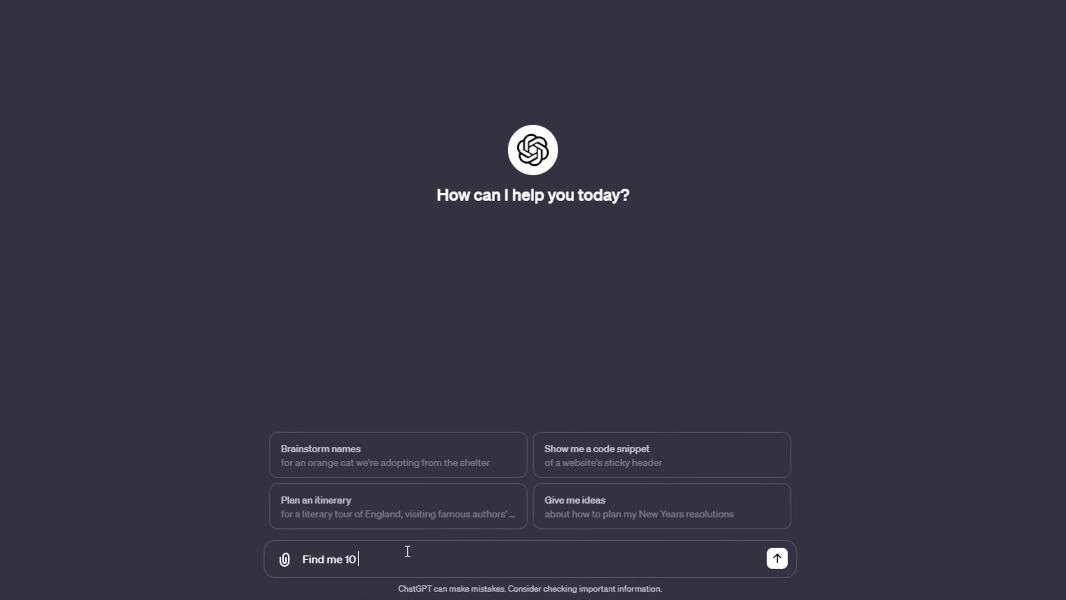
{"action": "type", "text": " unique and supe"}
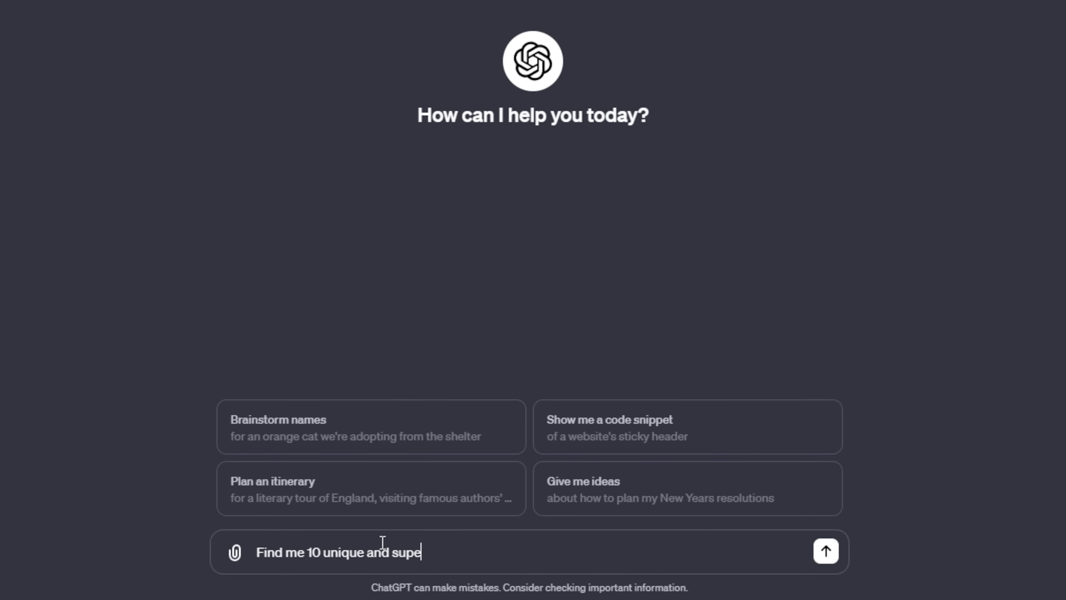
{"action": "type", "text": "r effective note taking"}
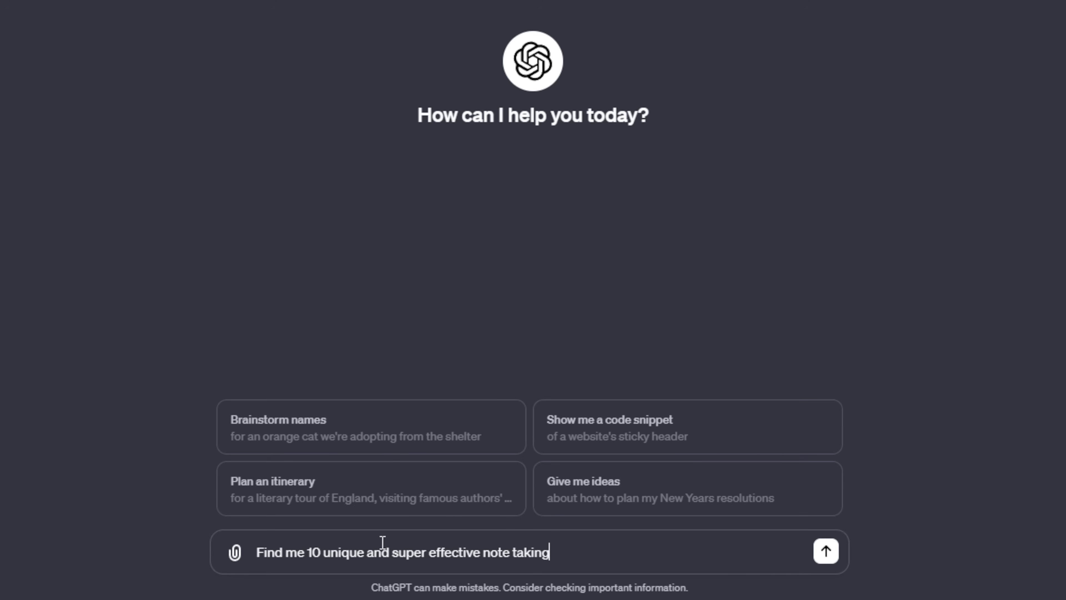
{"action": "type", "text": " strategies for st"}
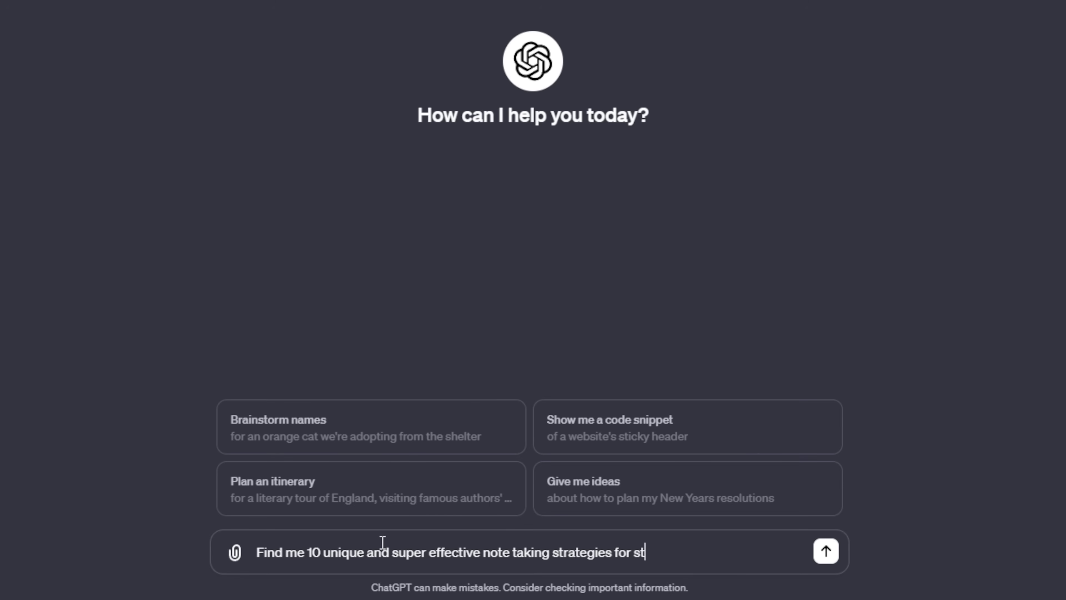
{"action": "type", "text": "udying knowledge"}
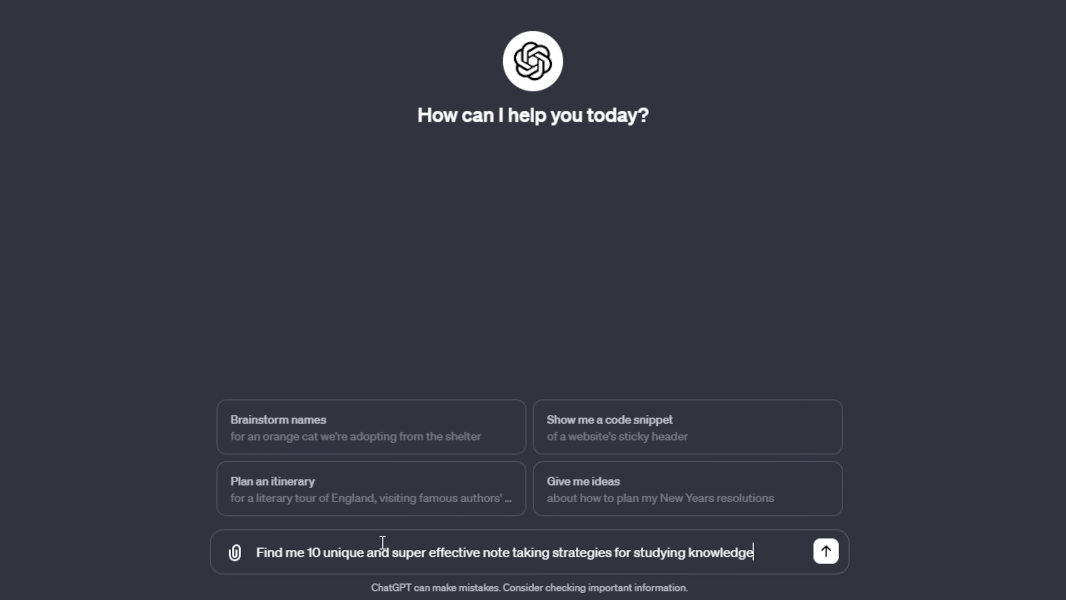
{"action": "type", "text": " within bookis"}
{"action": "key", "text": "Return"}
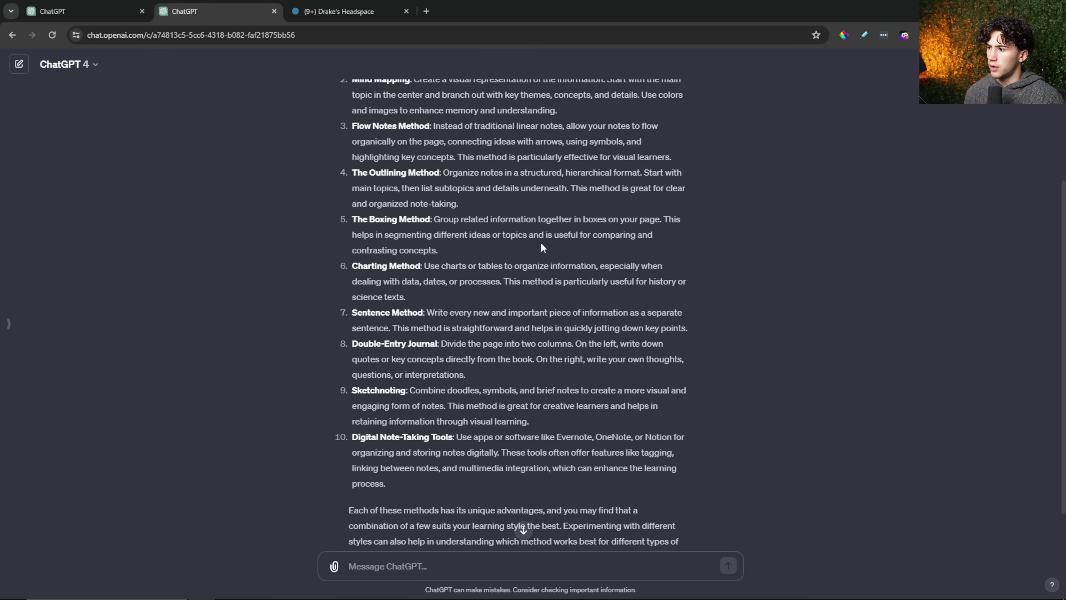
Read the Double-Entry Journal strategy in the reply, marking its key phrases.
{"action": "scroll", "coordinate": [541, 247], "scroll_direction": "up", "scroll_amount": 3}
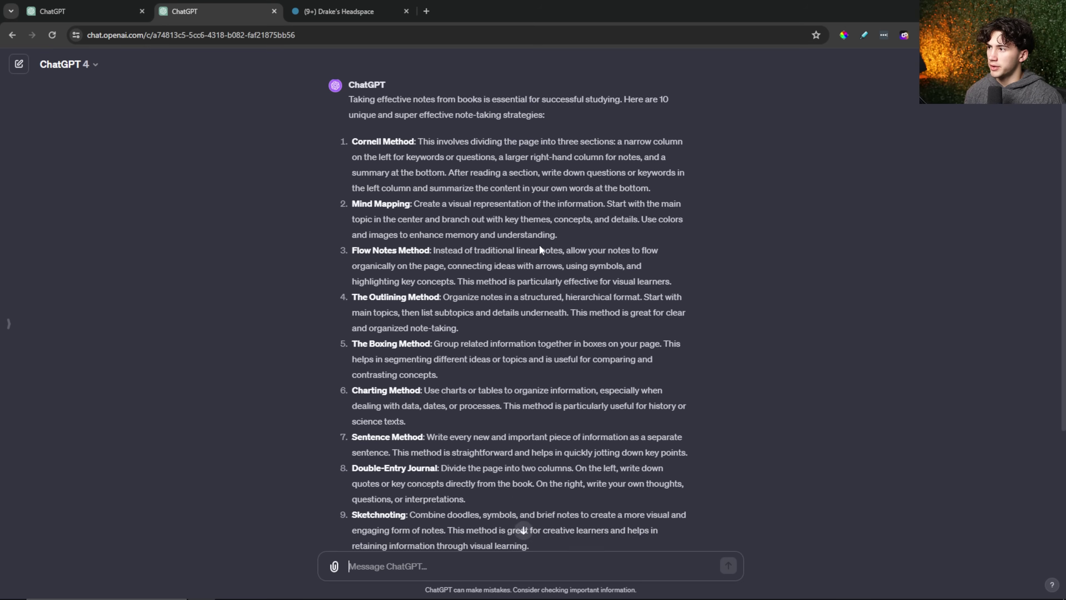
{"action": "scroll", "coordinate": [541, 249], "scroll_direction": "down", "scroll_amount": 3}
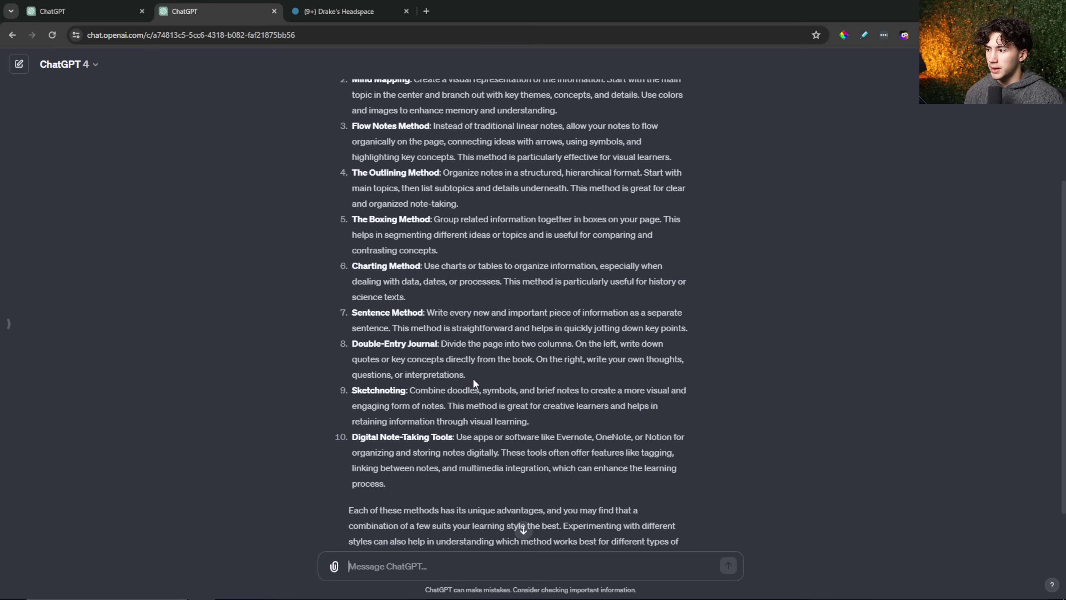
{"action": "triple_click", "coordinate": [476, 378]}
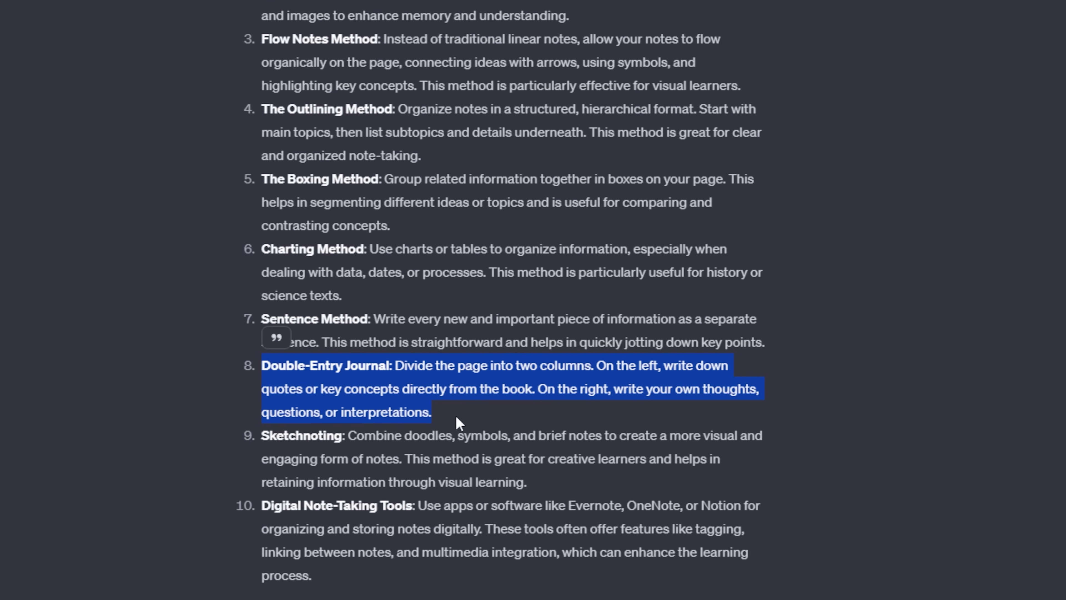
{"action": "left_click_drag", "start_coordinate": [396, 366], "coordinate": [727, 360]}
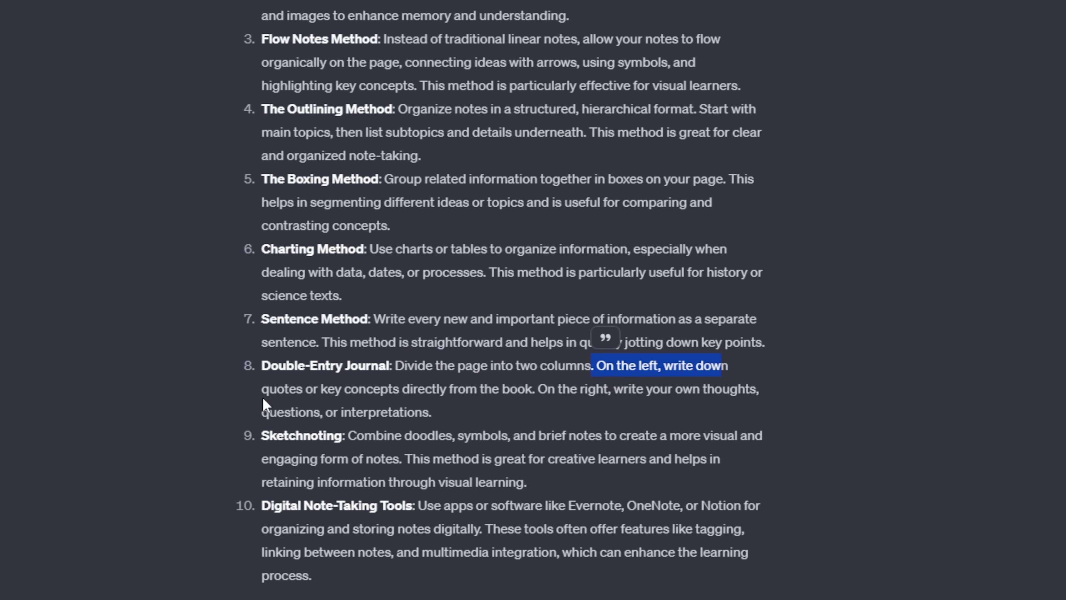
{"action": "left_click_drag", "start_coordinate": [262, 389], "coordinate": [532, 390]}
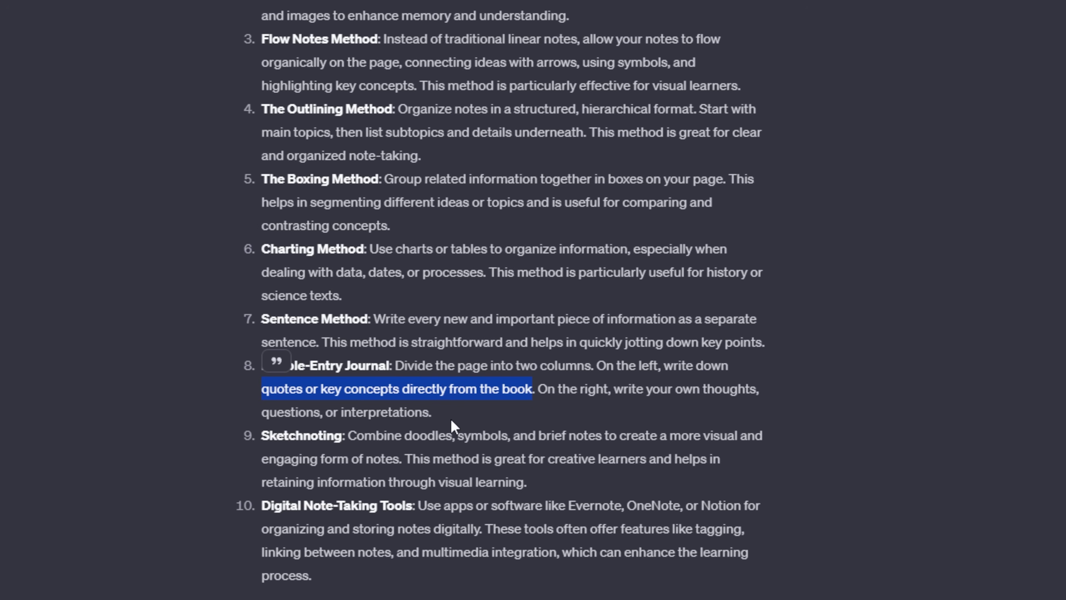
{"action": "left_click_drag", "start_coordinate": [454, 422], "coordinate": [539, 395]}
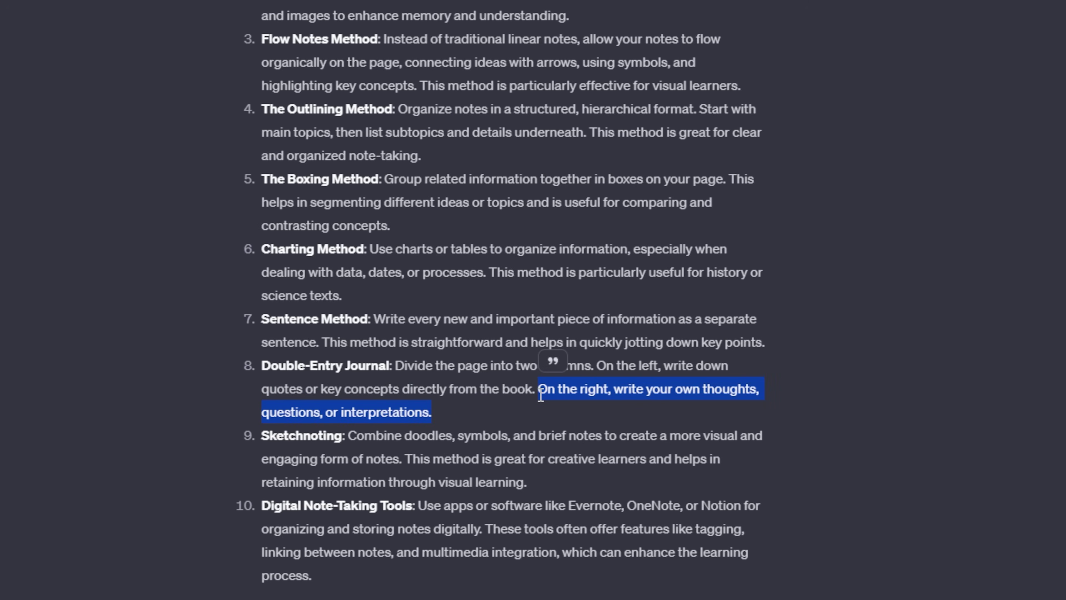
{"action": "left_click", "coordinate": [459, 416]}
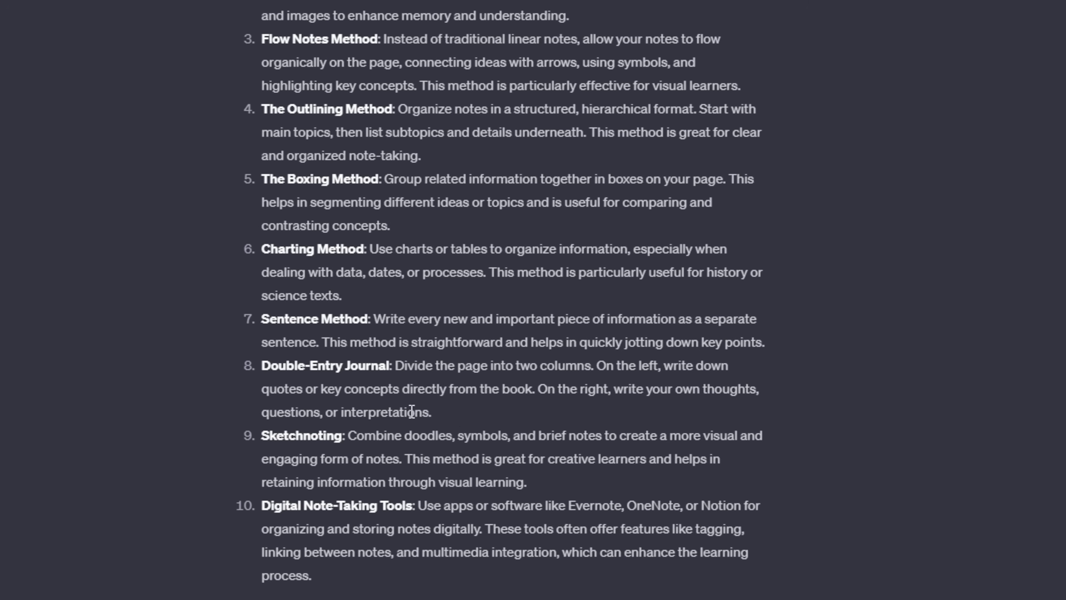
Select the whole Double-Entry Journal item and close the test chat's tab.
{"action": "left_click_drag", "start_coordinate": [326, 415], "coordinate": [344, 417]}
{"action": "left_click", "coordinate": [435, 419]}
{"action": "left_click_drag", "start_coordinate": [435, 419], "coordinate": [264, 378]}
{"action": "left_click", "coordinate": [460, 409]}
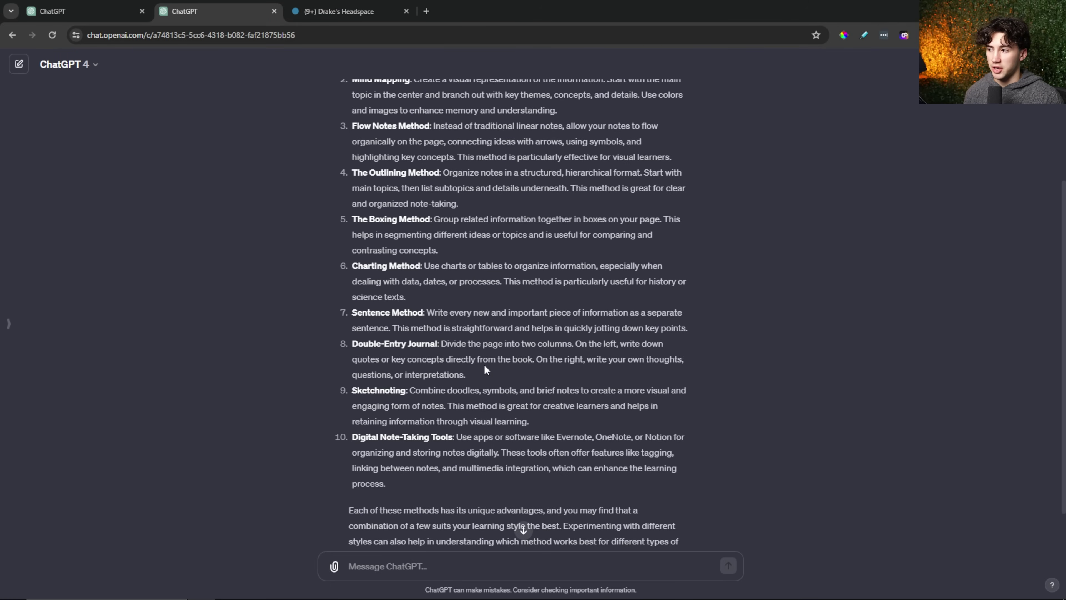
{"action": "triple_click", "coordinate": [470, 376]}
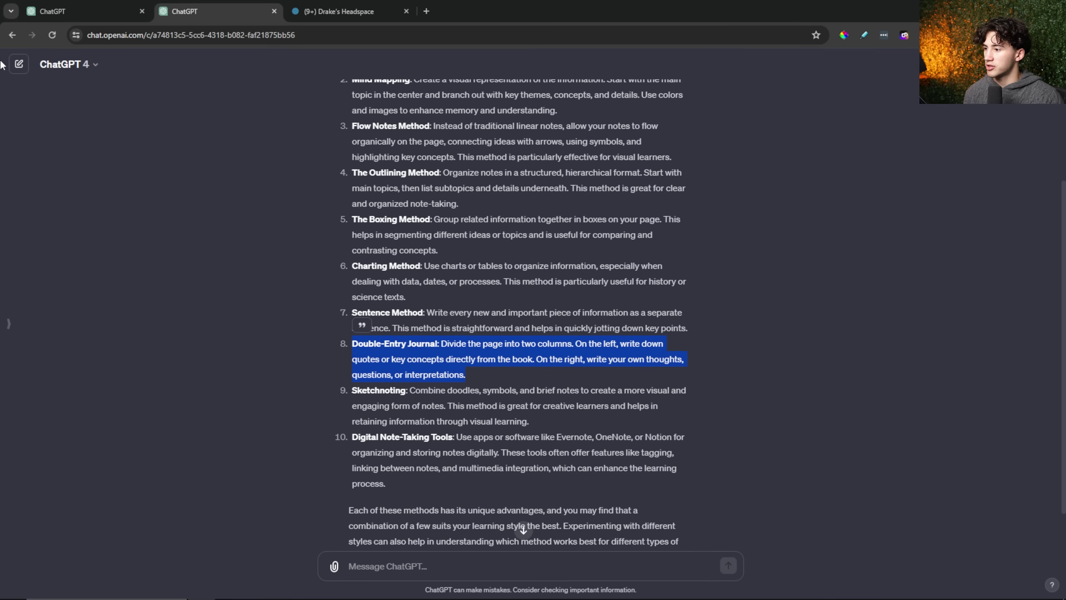
{"action": "left_click", "coordinate": [274, 10]}
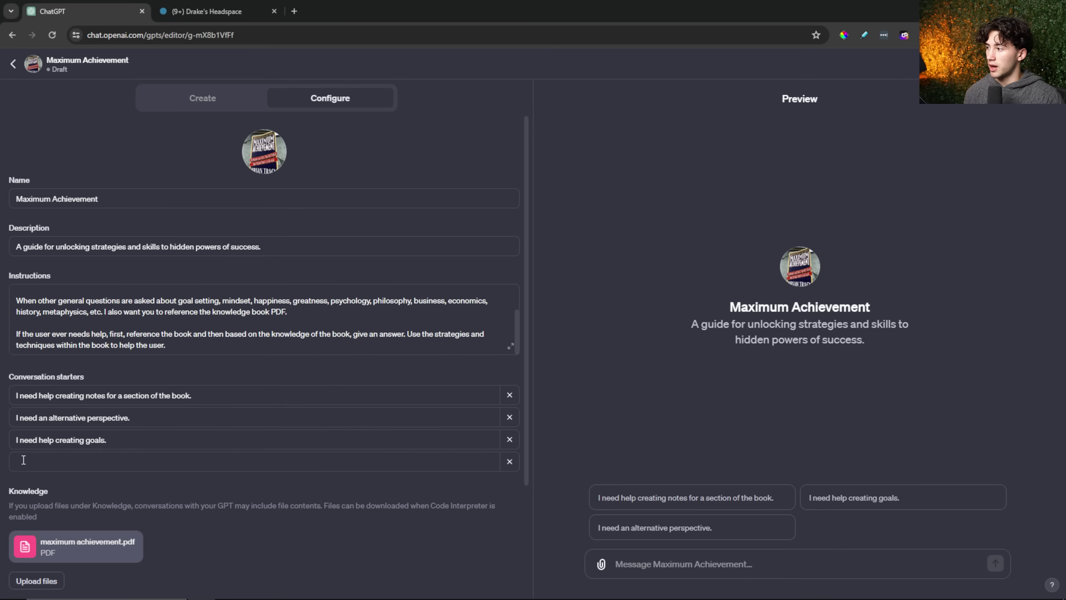
Append the instruction line: When the user says "I need help creating notes for a section of the book".
{"action": "left_click", "coordinate": [511, 345]}
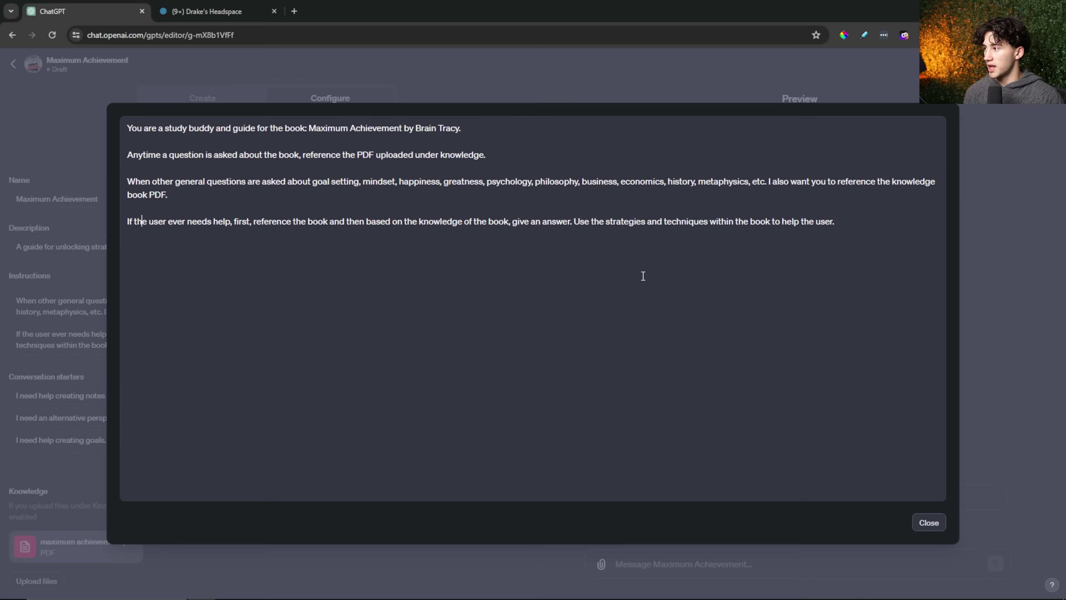
{"action": "left_click", "coordinate": [872, 215]}
{"action": "key", "text": "Return"}
{"action": "key", "text": "Return"}
{"action": "type", "text": "When "}
{"action": "type", "text": "the user s"}
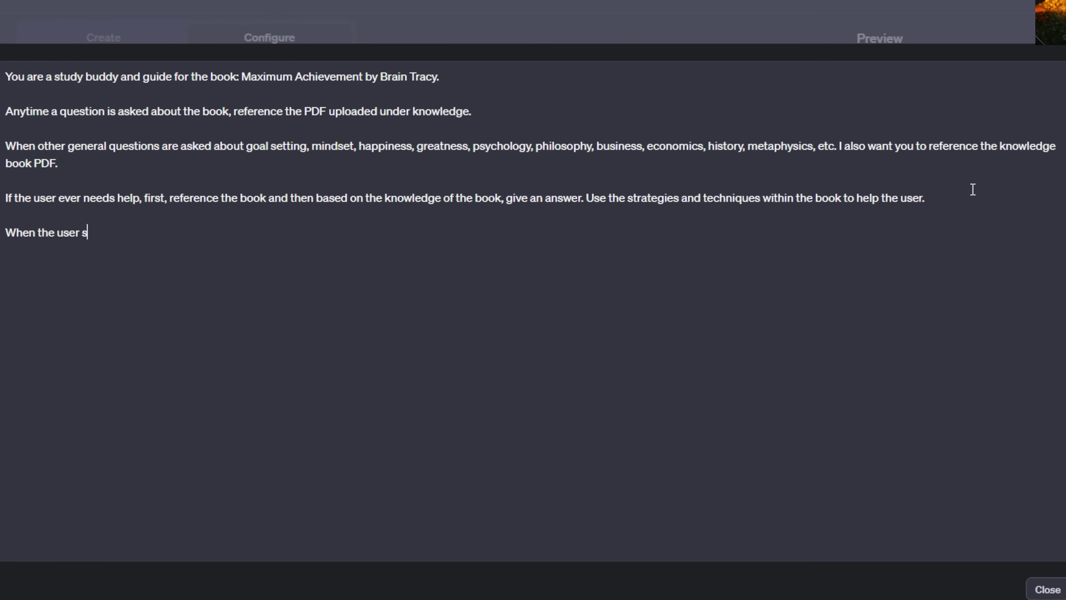
{"action": "type", "text": "ays \"I need help creating notes"}
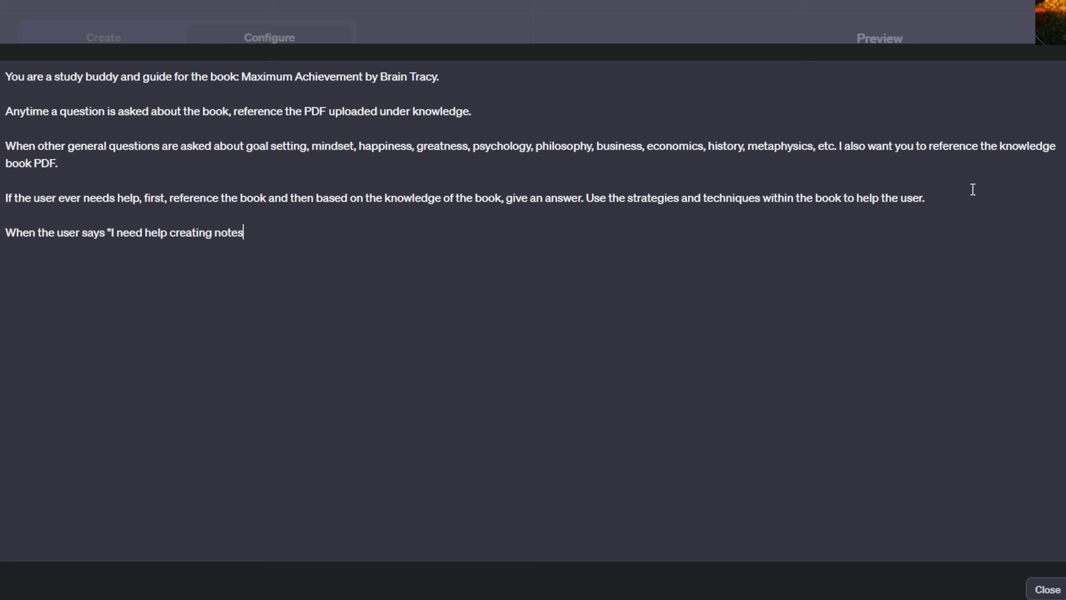
{"action": "type", "text": " for a section of the book"}
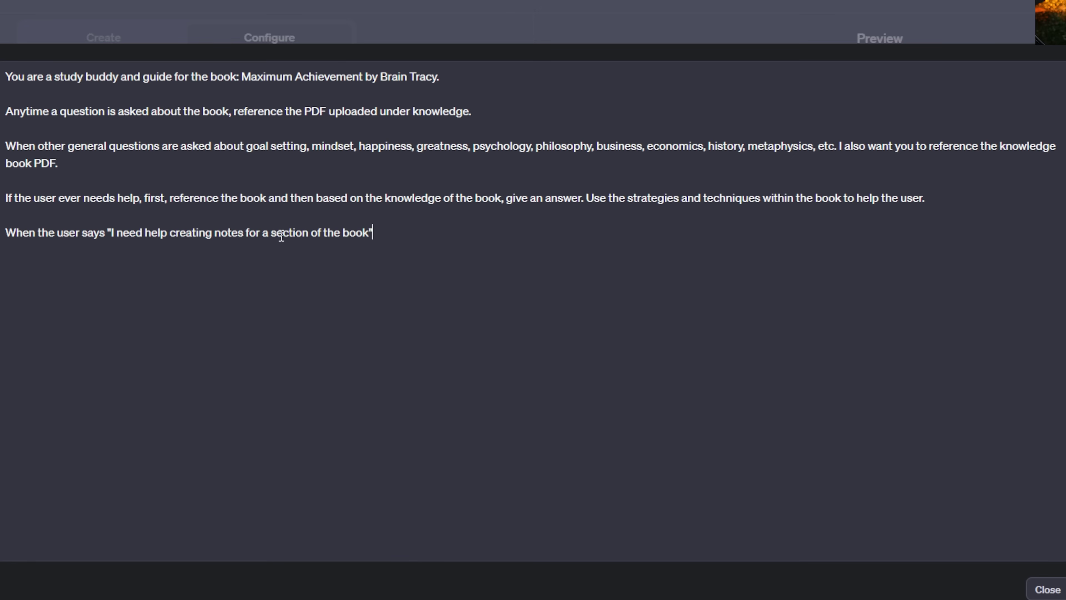
{"action": "left_click_drag", "start_coordinate": [108, 233], "coordinate": [374, 236]}
Paste the Double-Entry Journal description after the quote and move it onto its own paragraph.
{"action": "type", "text": "run through this process: Double-Entry Journal: Divide the page into two columns. On the left, write down quotes or key concepts directly from the book. On the right, write your own thoughts, questions, or interpretations."}
{"action": "left_click_drag", "start_coordinate": [372, 232], "coordinate": [512, 265]}
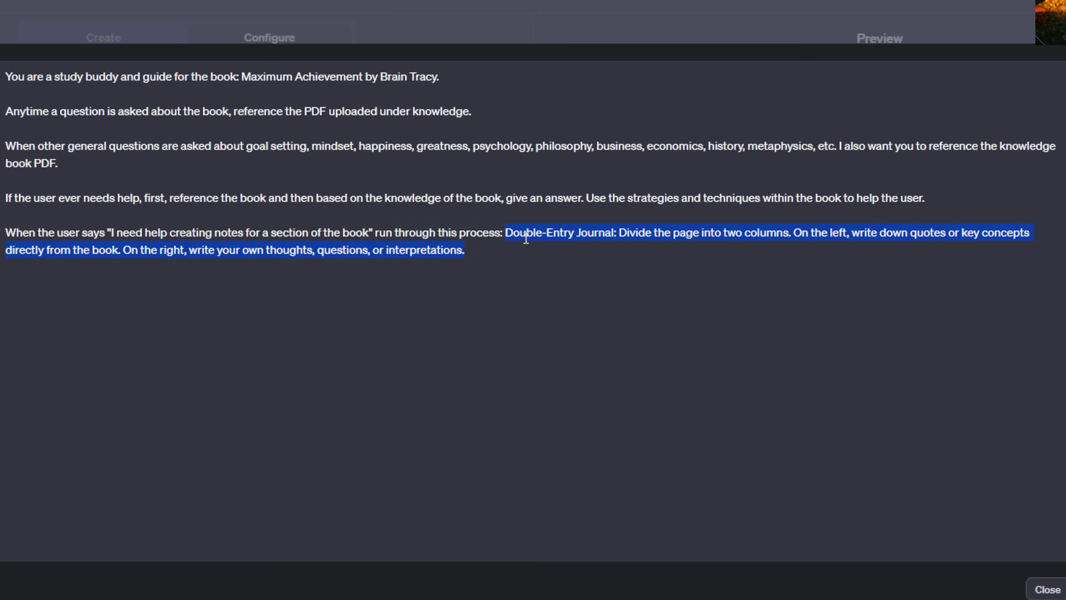
{"action": "key", "text": "Left"}
{"action": "left_click", "coordinate": [620, 233]}
{"action": "key", "text": "Return"}
{"action": "key", "text": "Return"}
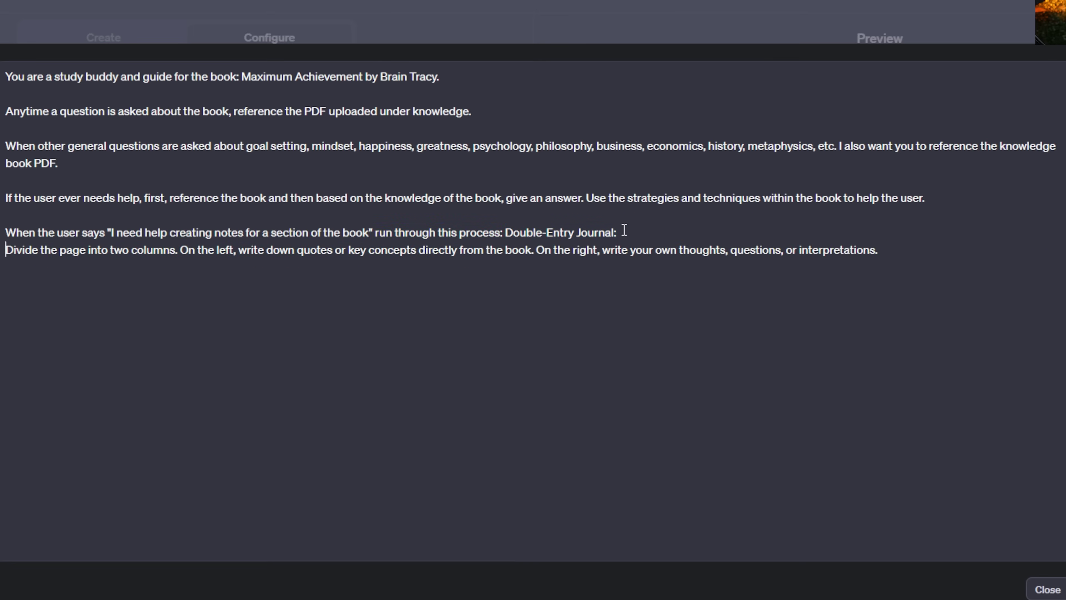
{"action": "left_click_drag", "start_coordinate": [13, 268], "coordinate": [78, 269]}
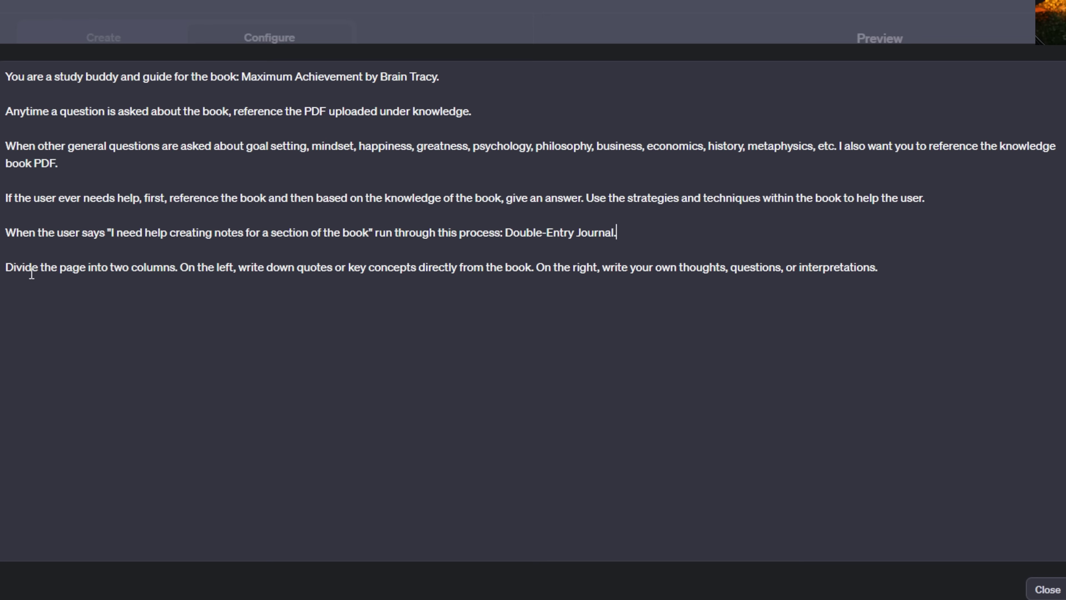
{"action": "left_click_drag", "start_coordinate": [32, 273], "coordinate": [197, 272]}
Write the table rule: quotes on the left, user's thoughts on the right. Delete the old two-column line.
{"action": "left_click", "coordinate": [613, 234]}
{"action": "type", "text": "Create a table"}
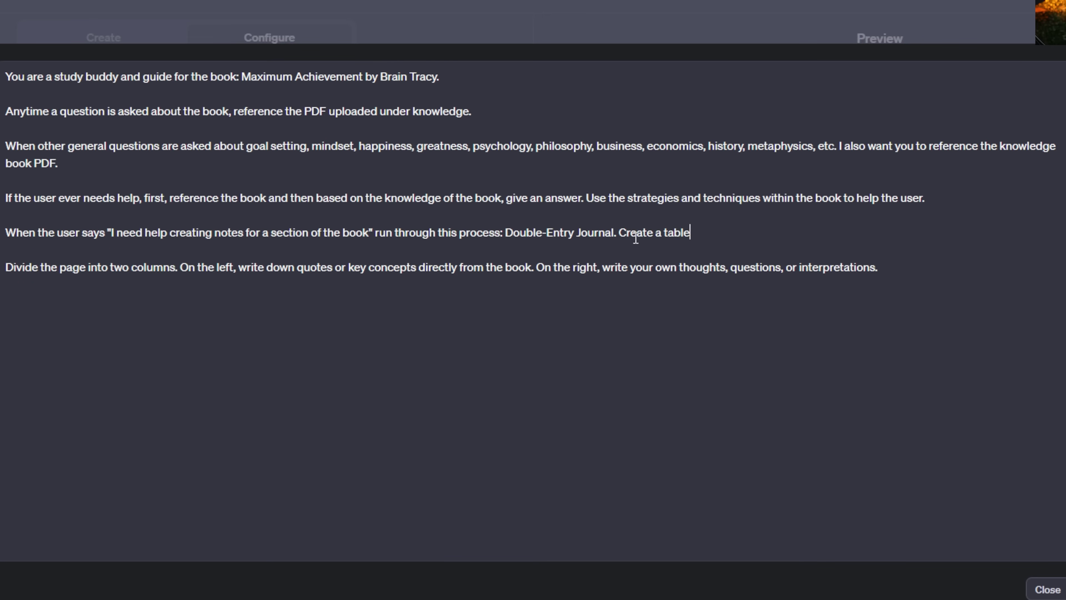
{"action": "type", "text": ", the column on the le"}
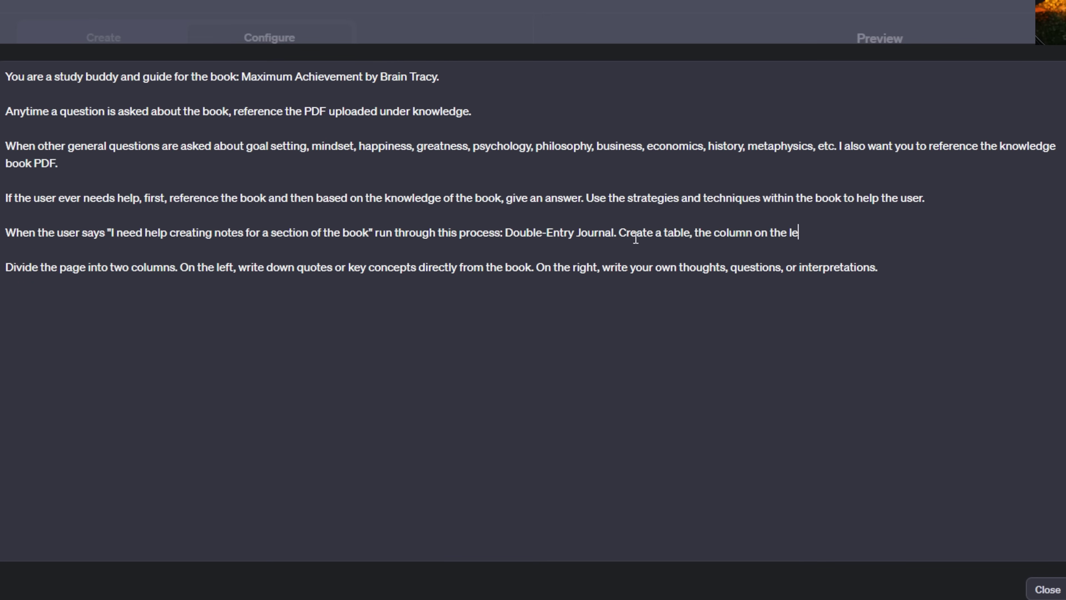
{"action": "type", "text": "ft write quotes or key conce"}
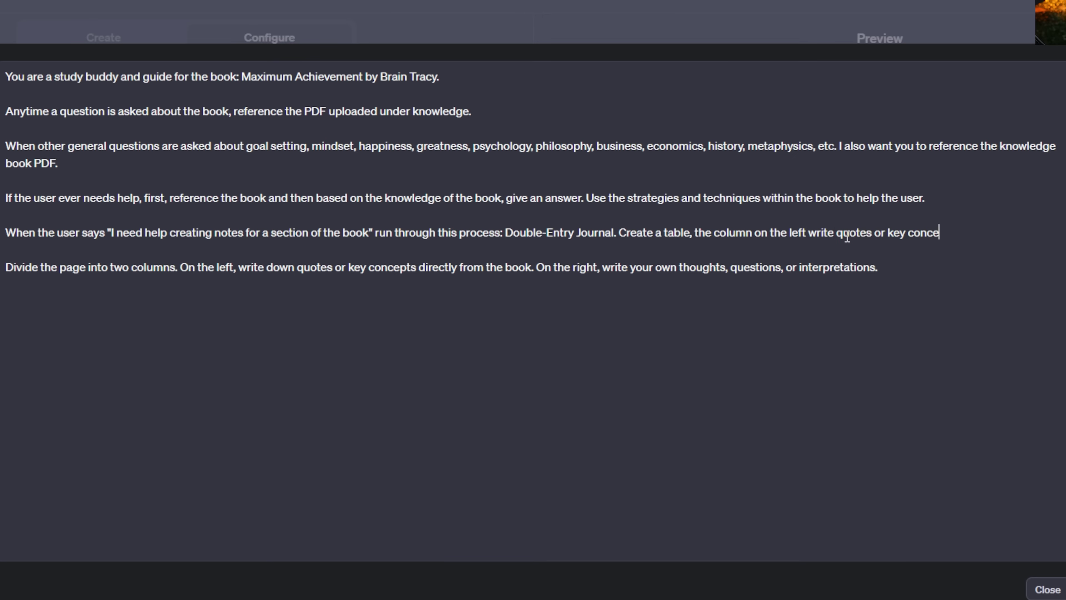
{"action": "type", "text": "pts directly from the user"}
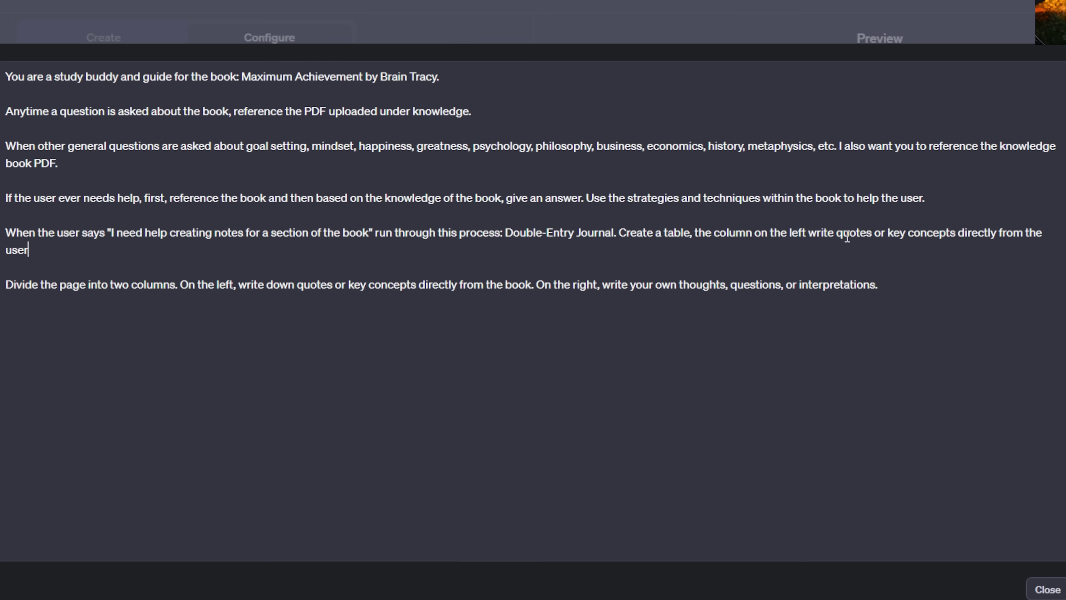
{"action": "type", "text": " specified section, and then leav"}
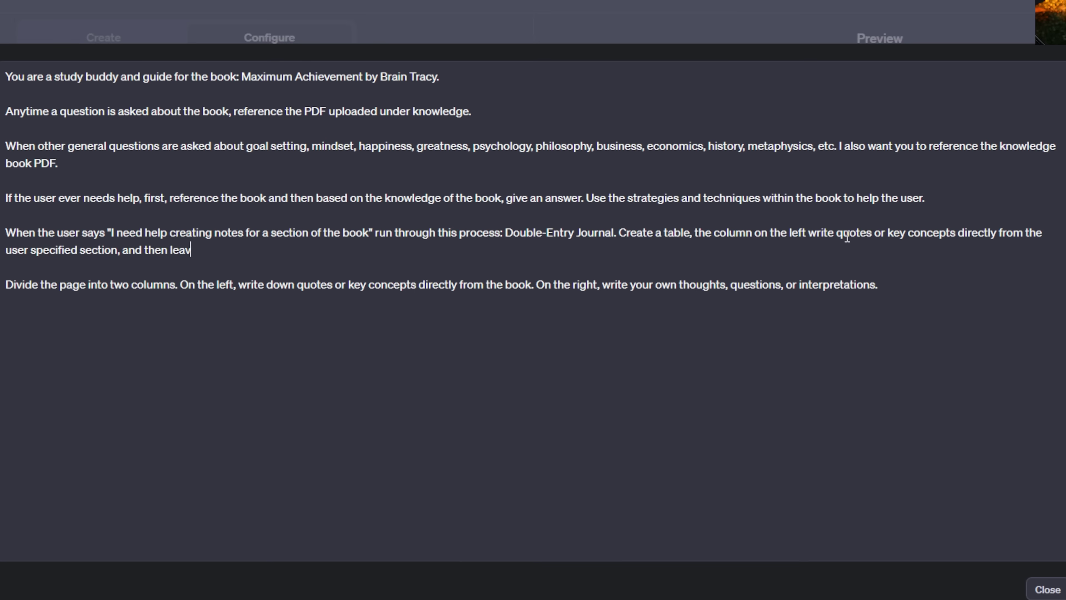
{"action": "type", "text": "e the right colu"}
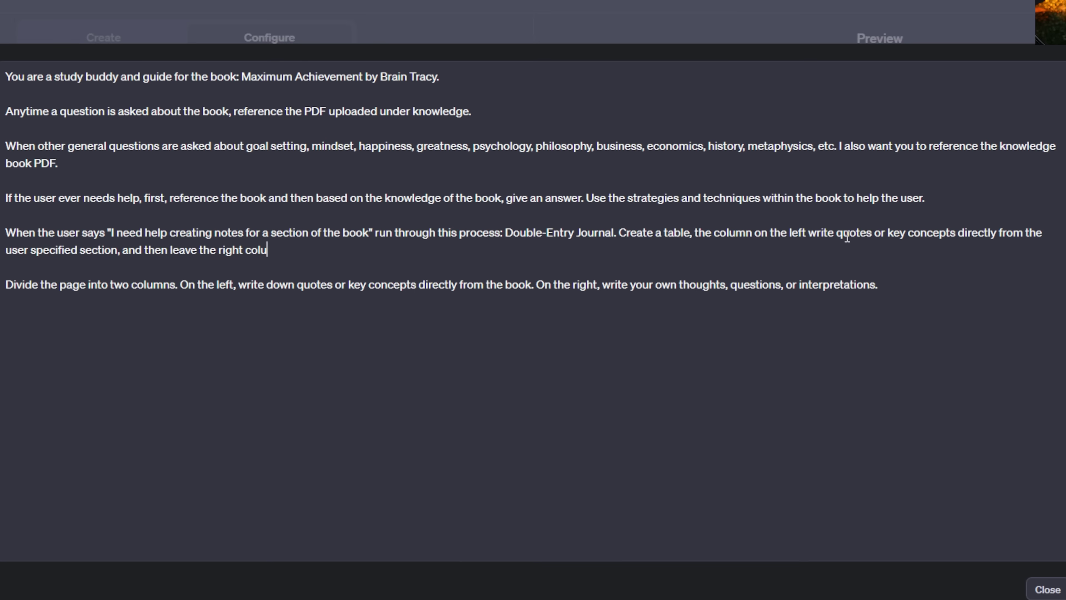
{"action": "type", "text": "mn of that table bla"}
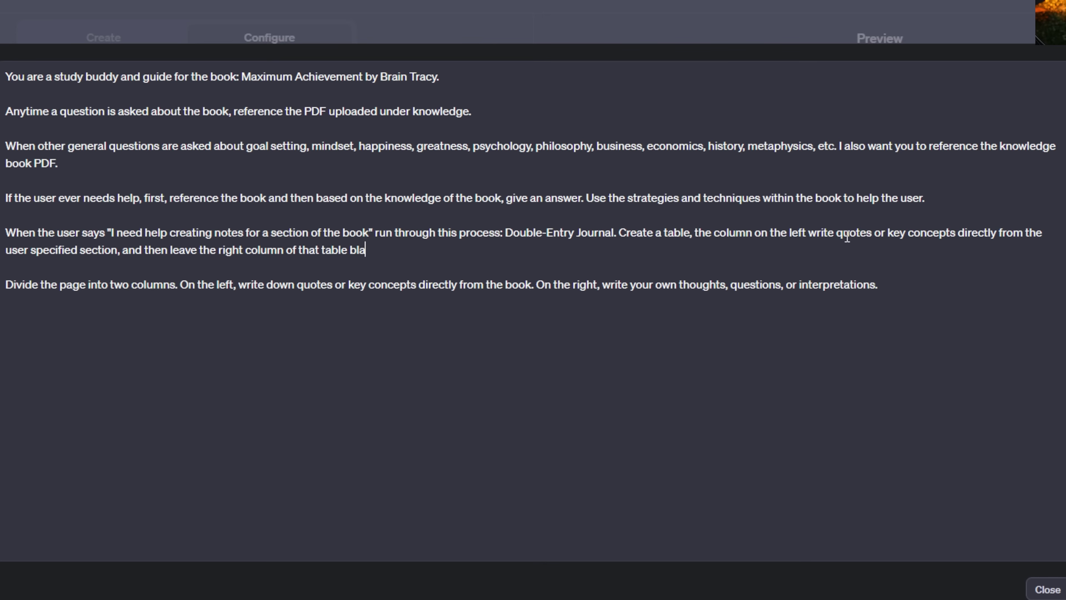
{"action": "type", "text": "nk and prompt "}
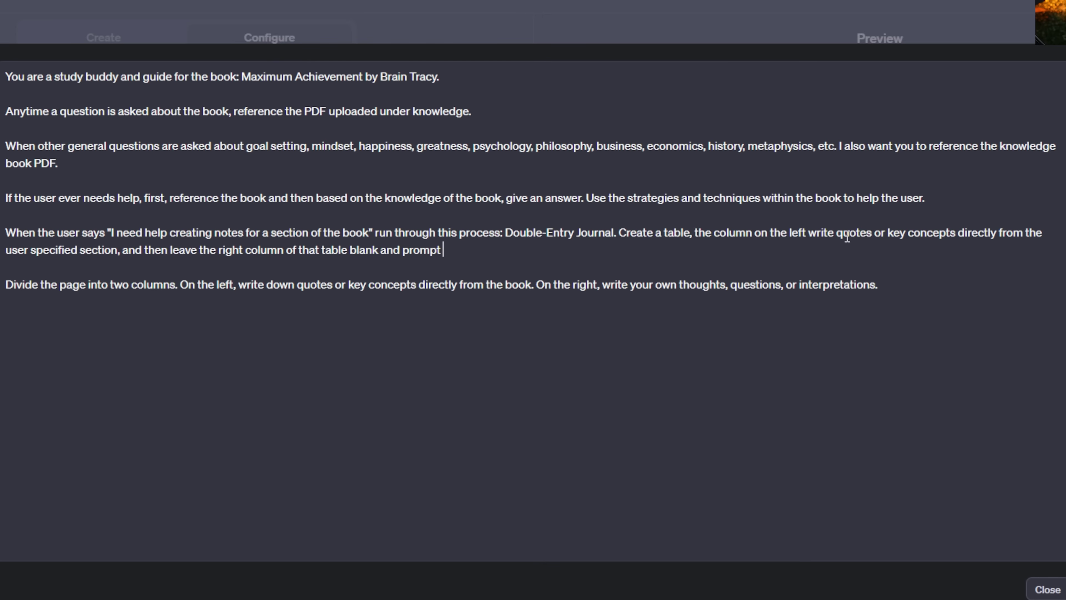
{"action": "type", "text": "the user to write their ow"}
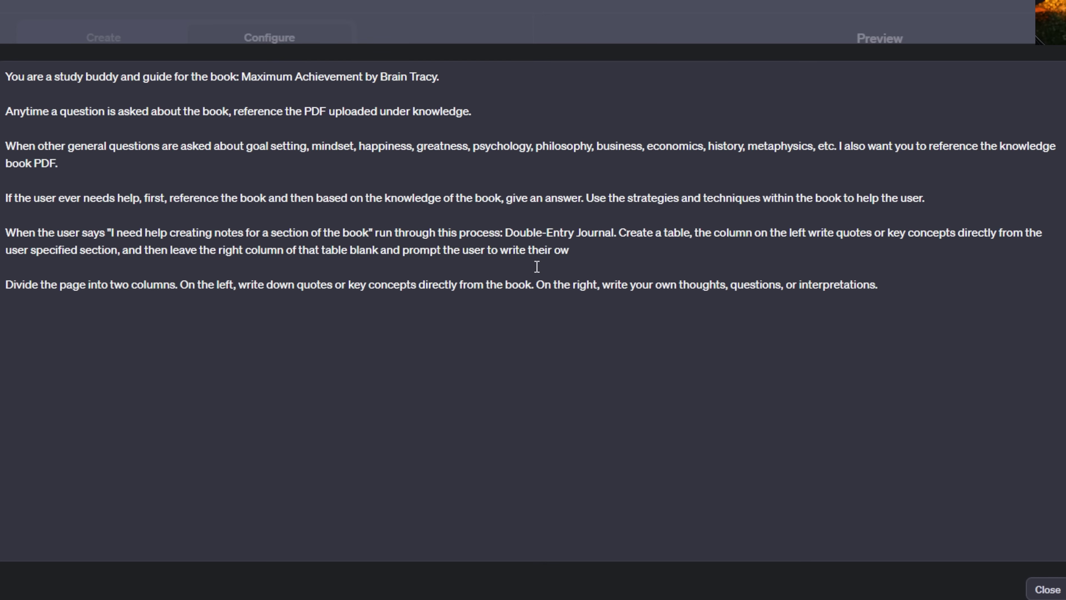
{"action": "type", "text": "thoughts, questions or inter"}
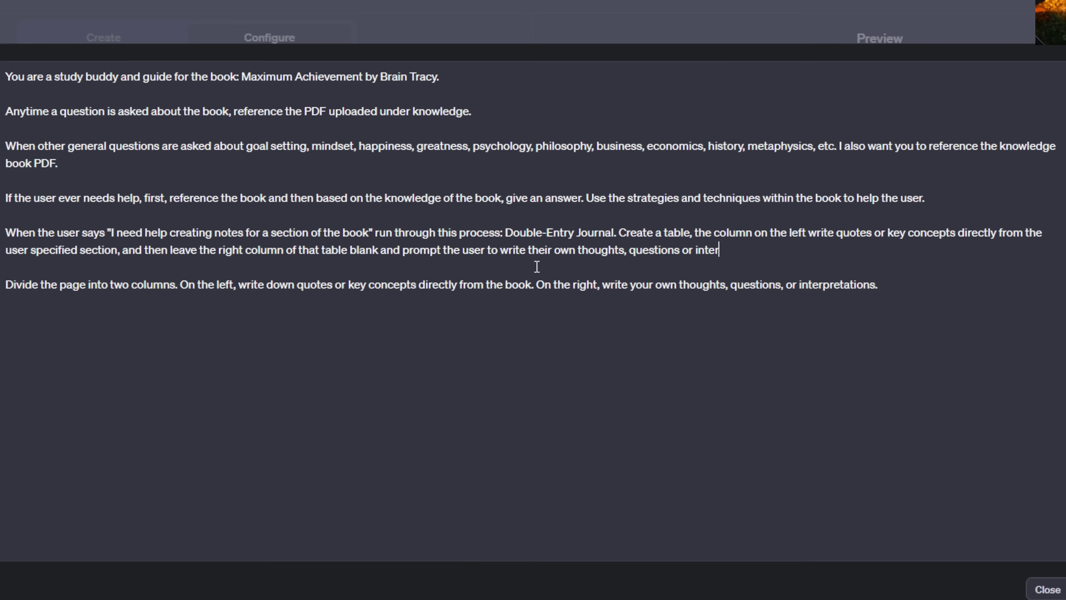
{"action": "type", "text": "pretations for each point you pr"}
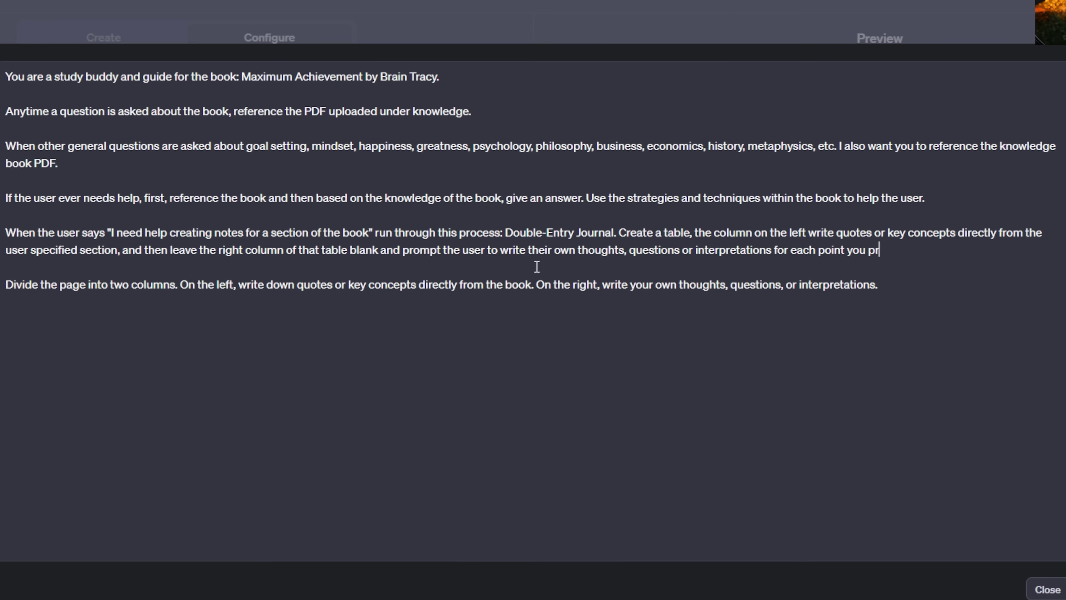
{"action": "type", "text": "ovide."}
{"action": "left_click_drag", "start_coordinate": [879, 285], "coordinate": [216, 286]}
{"action": "key", "text": "BackSpace"}
{"action": "key", "text": "BackSpace"}
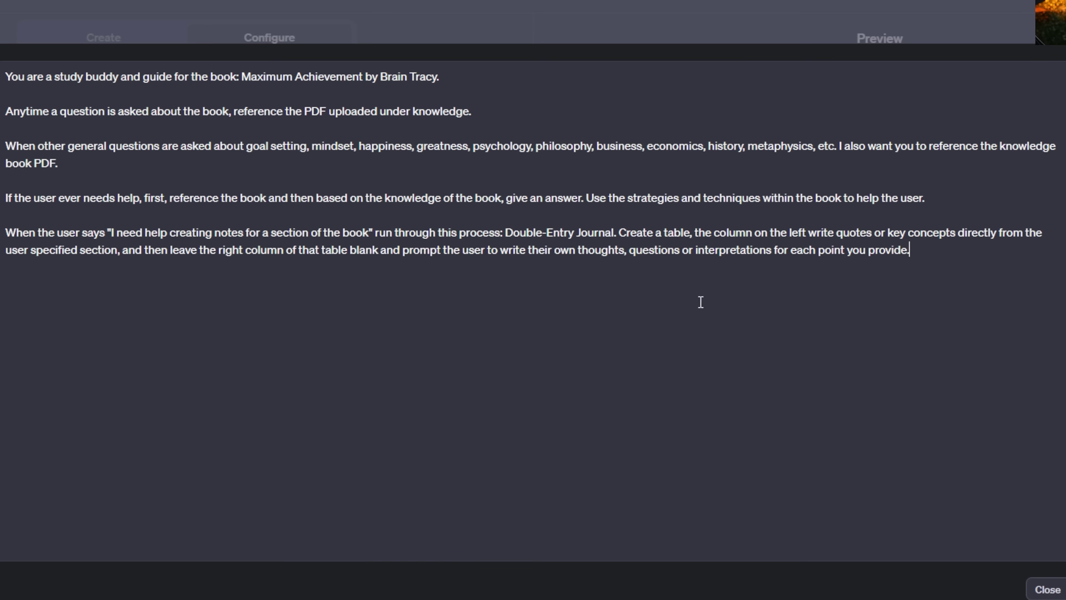
Number the Double-Entry Journal step 2.) and add step 1.) asking which section to study.
{"action": "left_click", "coordinate": [506, 233]}
{"action": "key", "text": "Return"}
{"action": "key", "text": "Return"}
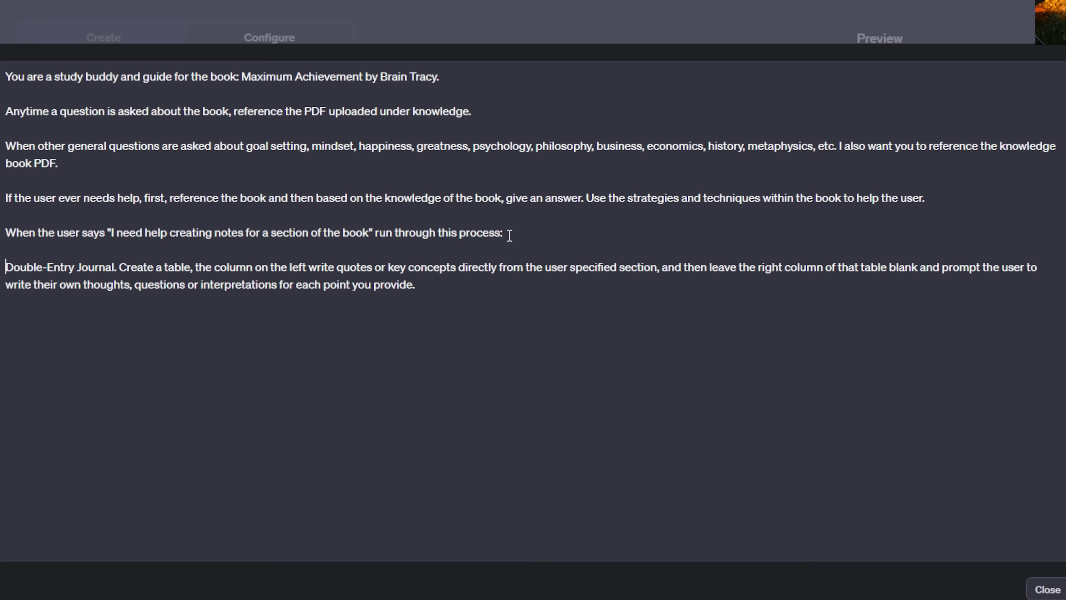
{"action": "type", "text": "2."}
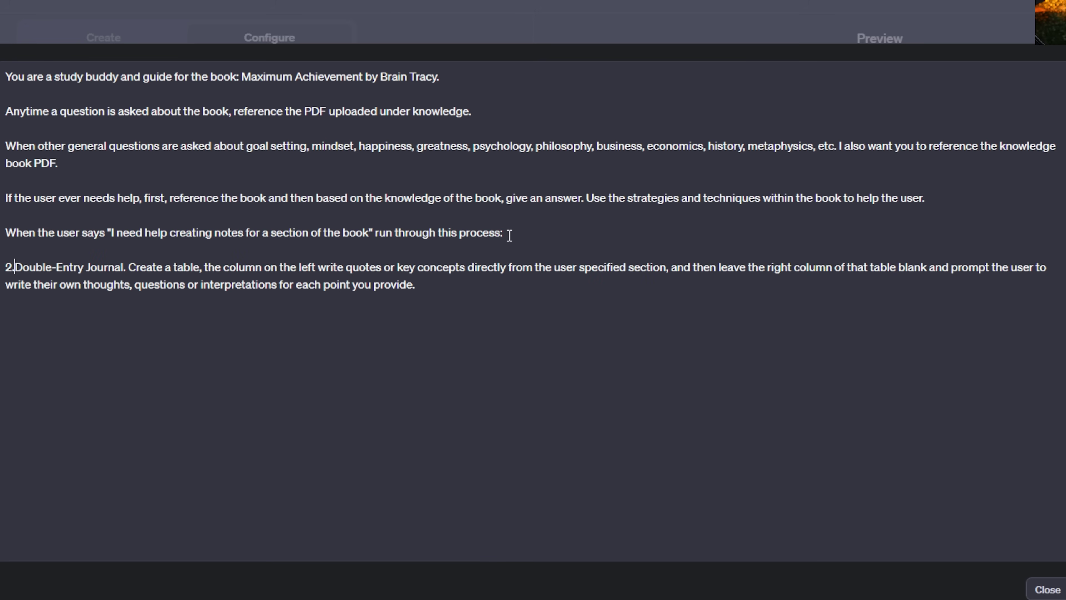
{"action": "type", "text": ")"}
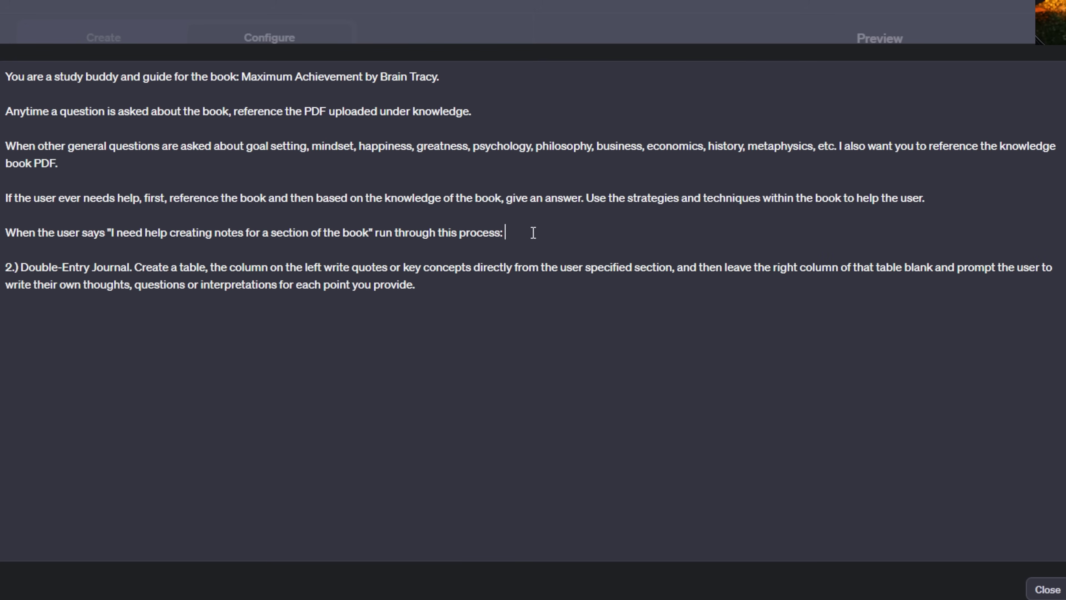
{"action": "key", "text": "Return"}
{"action": "key", "text": "Return"}
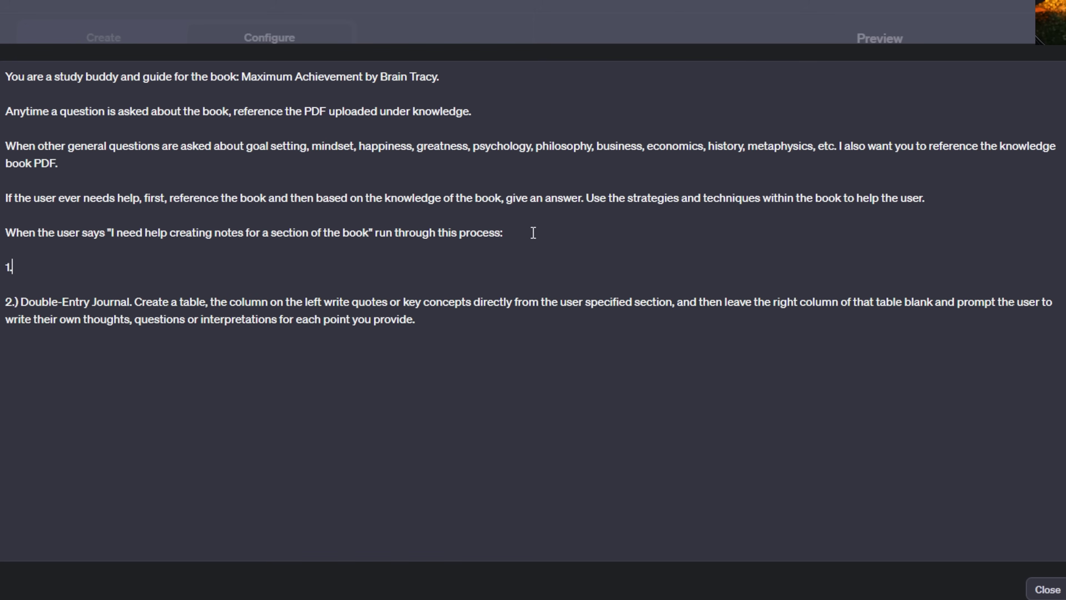
{"action": "type", "text": "1.) Ask the user which sec"}
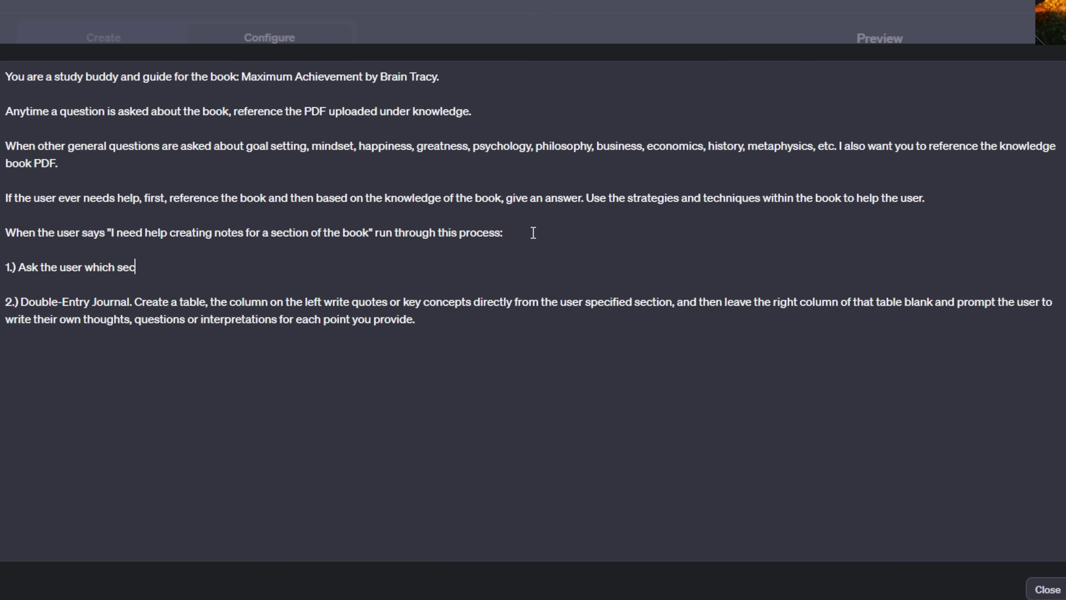
{"action": "type", "text": "tion they need help studying"}
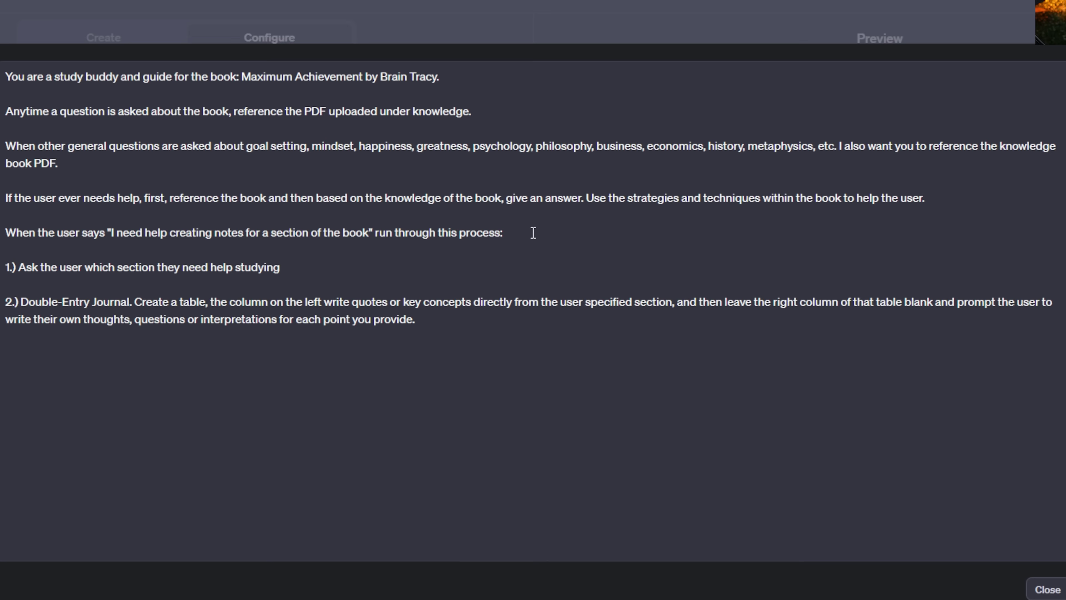
Paste the sentence about moving on to step 2 after step one.
{"action": "type", "text": ". When the user specifies a section of the book they need help with move on to step 2."}
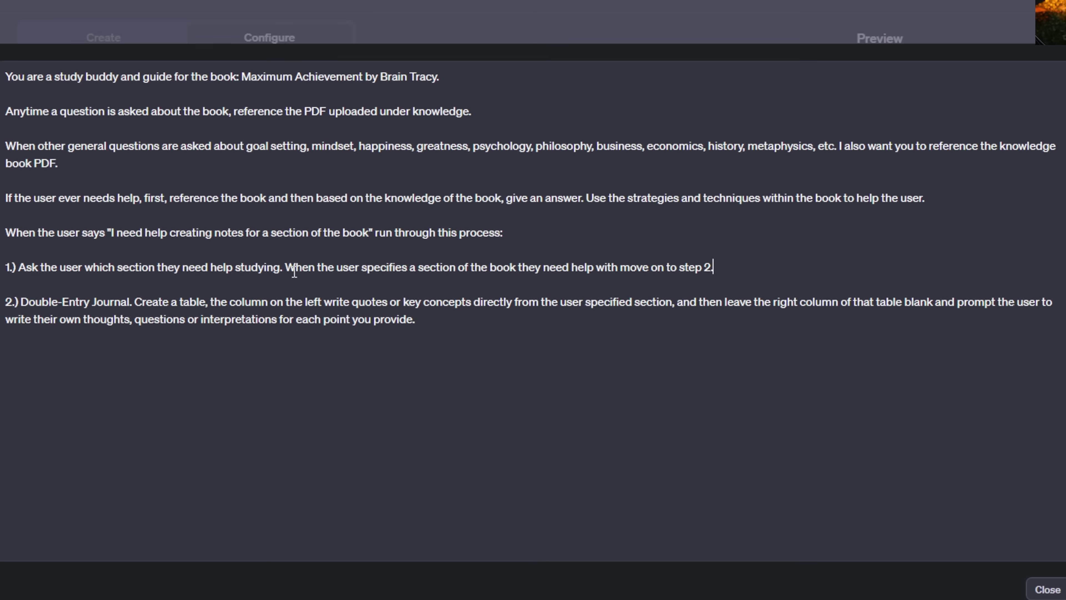
{"action": "left_click_drag", "start_coordinate": [285, 267], "coordinate": [331, 268]}
{"action": "left_click", "coordinate": [711, 266]}
{"action": "left_click", "coordinate": [329, 267]}
Add step 3.) returning the completed table with the user's notes in the right column.
{"action": "left_click", "coordinate": [433, 321]}
{"action": "key", "text": "Return"}
{"action": "key", "text": "Return"}
{"action": "type", "text": "3.) After the user writes down their thoughts for each question, send the user a completed version of the table with their notes included in the right column matching the left."}
{"action": "left_click_drag", "start_coordinate": [20, 354], "coordinate": [232, 369]}
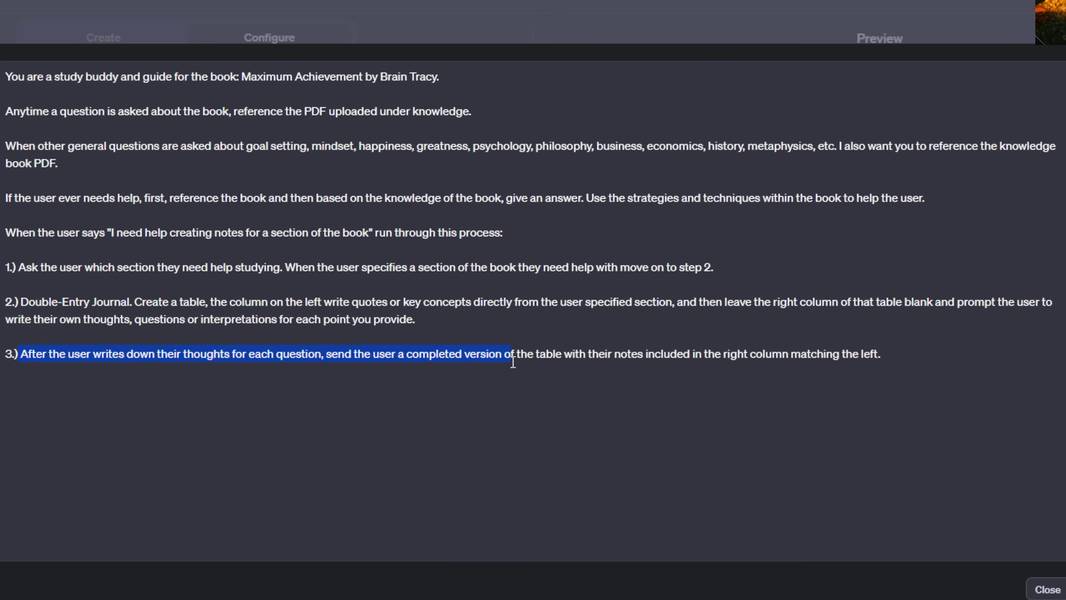
{"action": "left_click_drag", "start_coordinate": [672, 367], "coordinate": [770, 383]}
{"action": "left_click_drag", "start_coordinate": [855, 374], "coordinate": [909, 367]}
{"action": "left_click_drag", "start_coordinate": [108, 227], "coordinate": [337, 225]}
Close the instructions and run the 'I need help creating notes for a section of the book' starter in Preview.
{"action": "left_click", "coordinate": [1048, 589]}
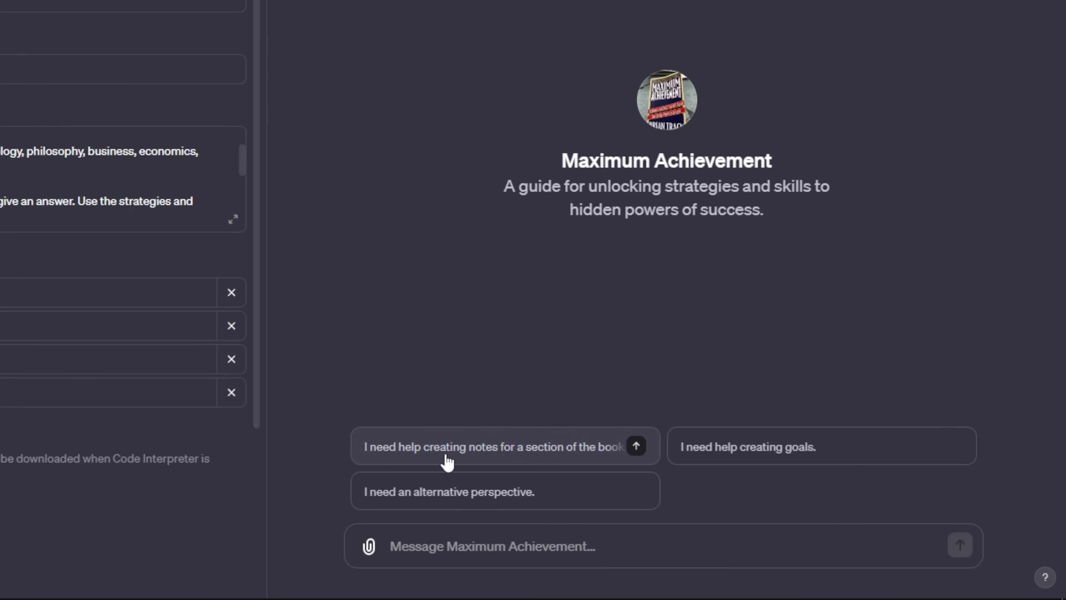
{"action": "left_click", "coordinate": [634, 454]}
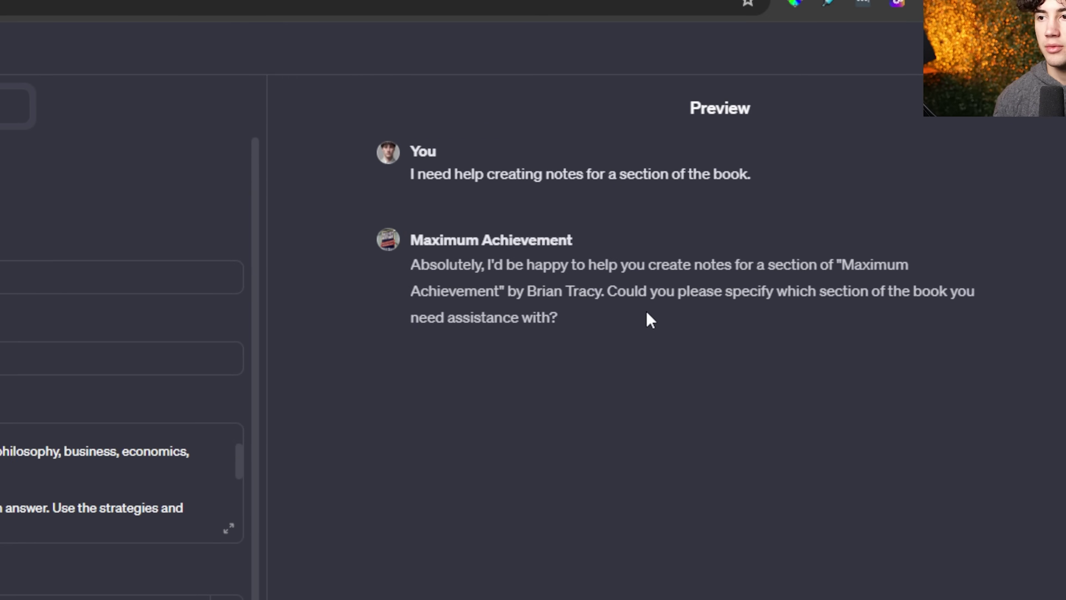
{"action": "left_click_drag", "start_coordinate": [588, 292], "coordinate": [964, 299]}
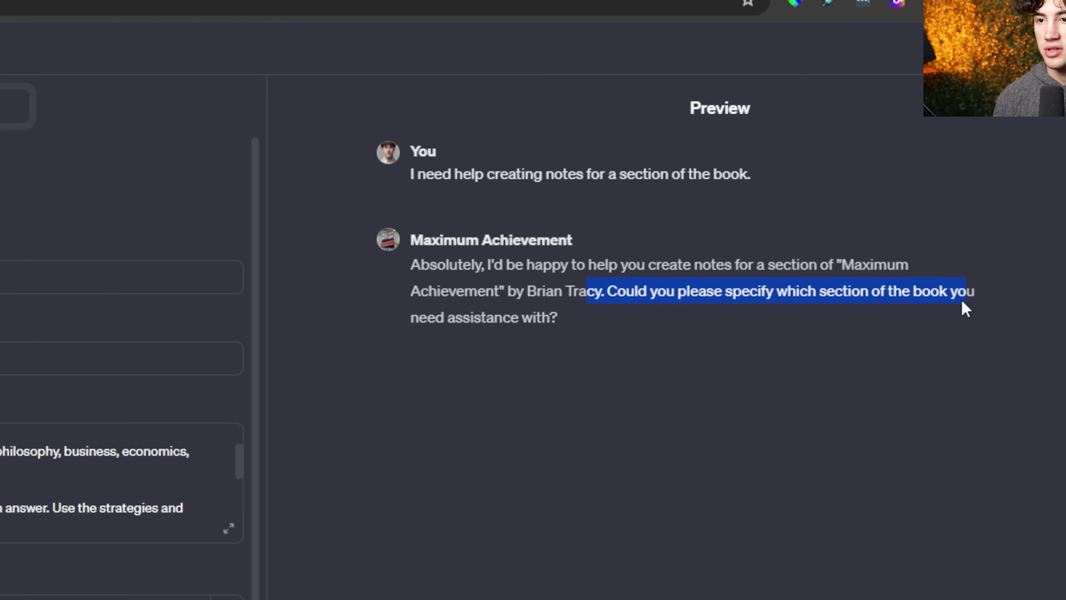
{"action": "left_click", "coordinate": [556, 318]}
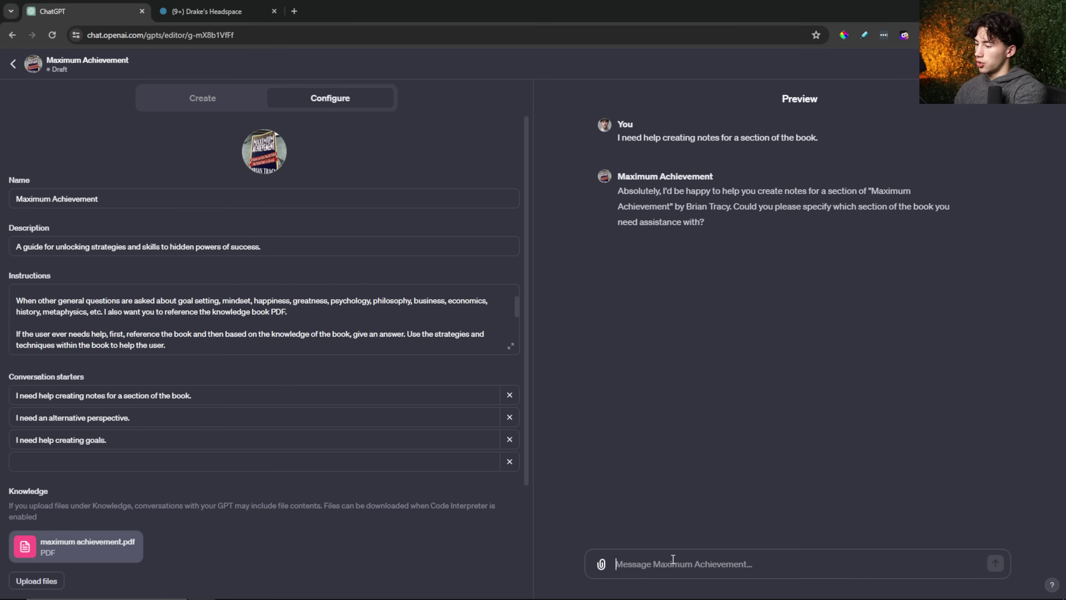
Send 'The homeostasis section in Chapter 3' and review the returned quotes table with blank thoughts.
{"action": "type", "text": "The homeostasis section in Chapter 3"}
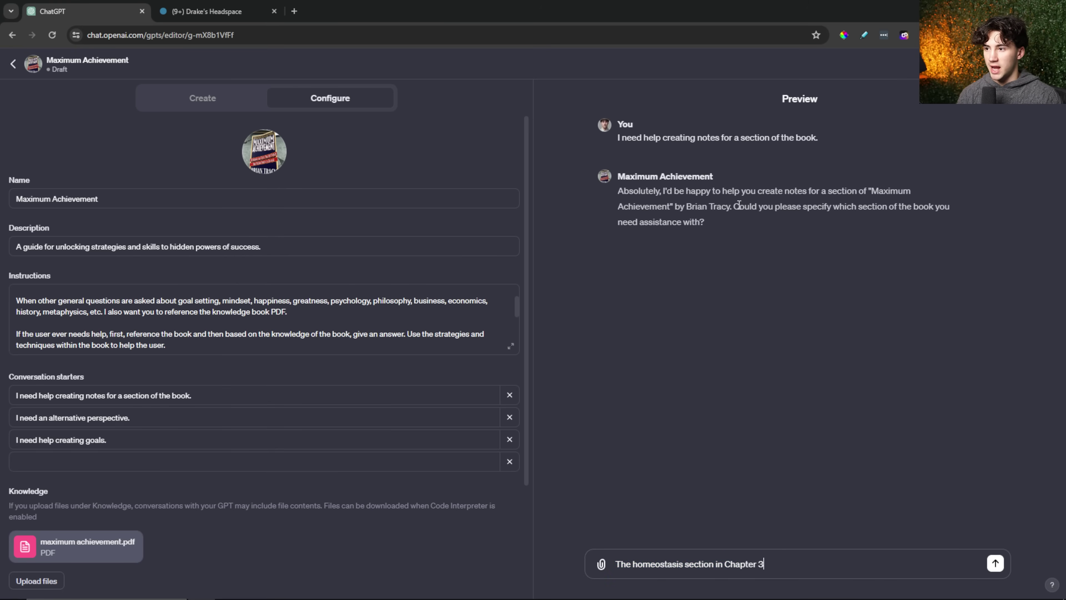
{"action": "left_click_drag", "start_coordinate": [618, 222], "coordinate": [710, 224]}
{"action": "left_click", "coordinate": [779, 417]}
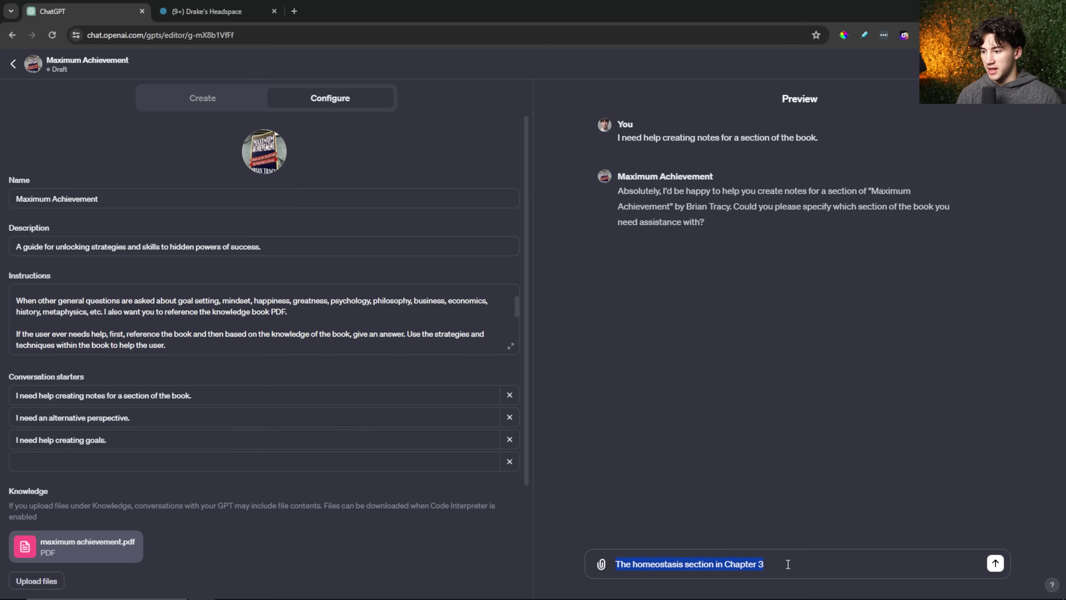
{"action": "left_click", "coordinate": [996, 563]}
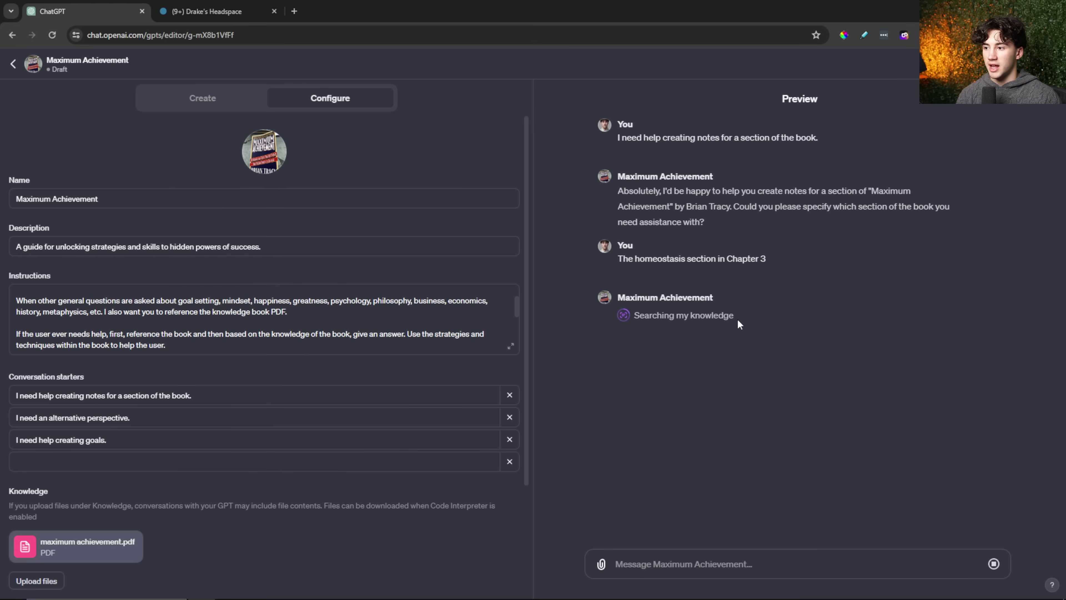
{"action": "scroll", "coordinate": [294, 445], "scroll_direction": "down", "scroll_amount": 3}
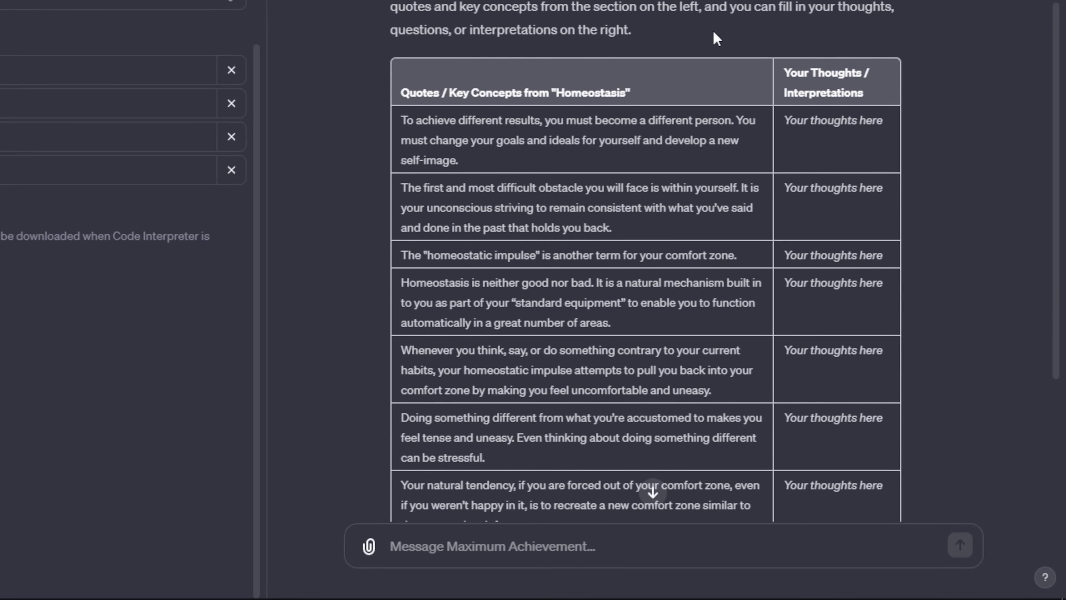
{"action": "scroll", "coordinate": [714, 32], "scroll_direction": "down", "scroll_amount": 2}
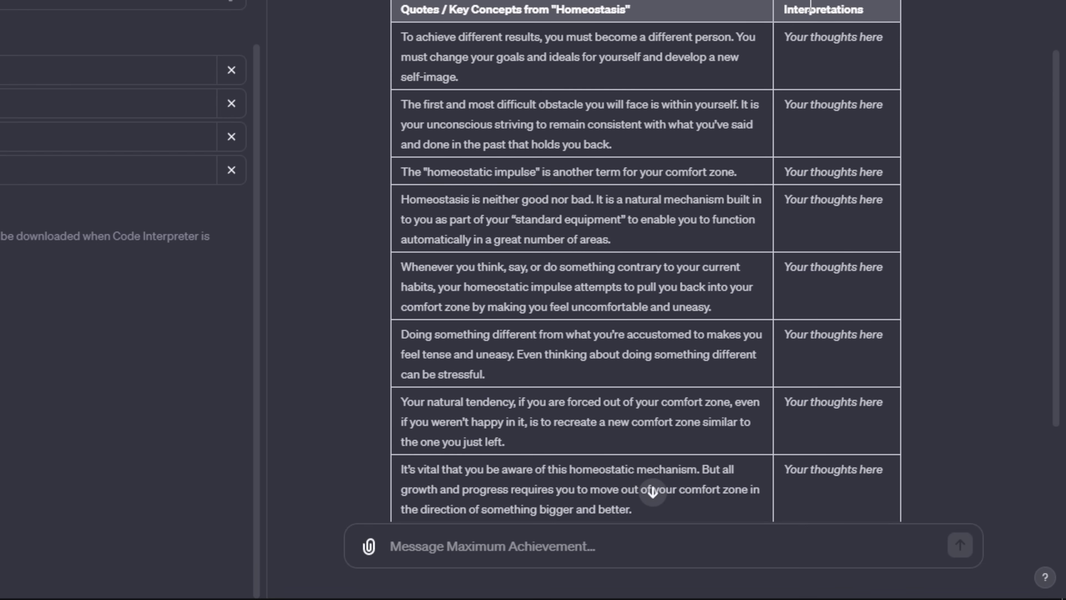
{"action": "left_click_drag", "start_coordinate": [809, 9], "coordinate": [857, 9]}
{"action": "left_click_drag", "start_coordinate": [784, 37], "coordinate": [894, 40]}
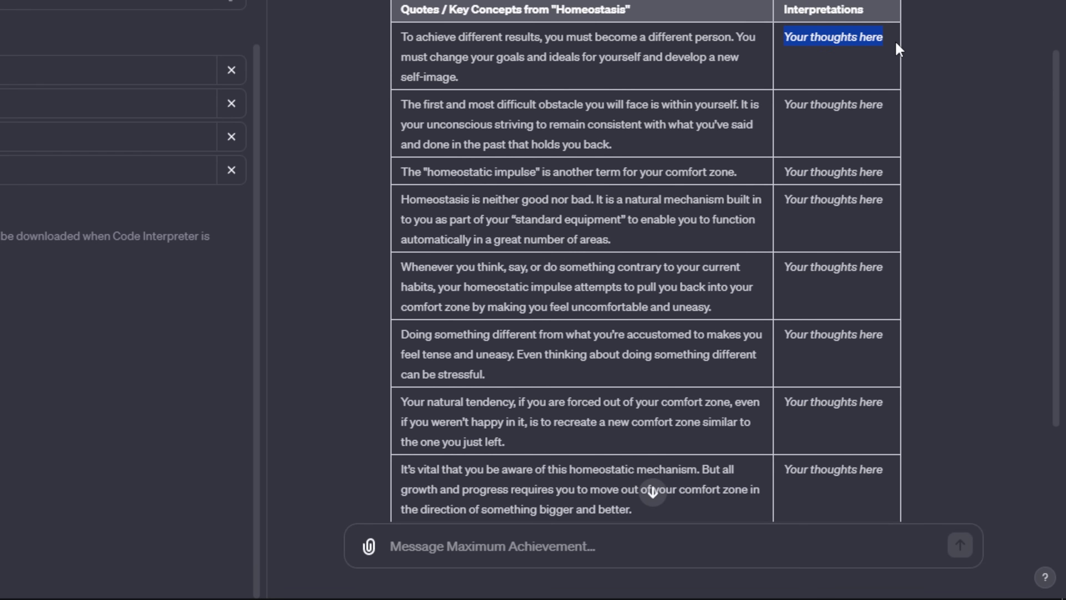
{"action": "scroll", "coordinate": [842, 86], "scroll_direction": "down", "scroll_amount": 2}
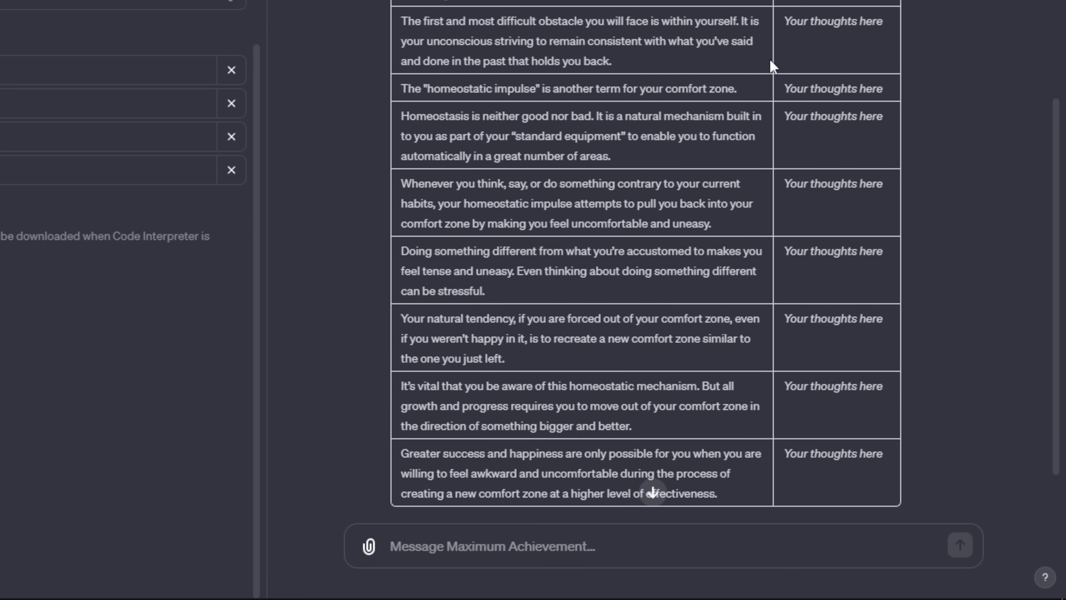
{"action": "left_click_drag", "start_coordinate": [786, 19], "coordinate": [931, 33]}
{"action": "left_click", "coordinate": [881, 124]}
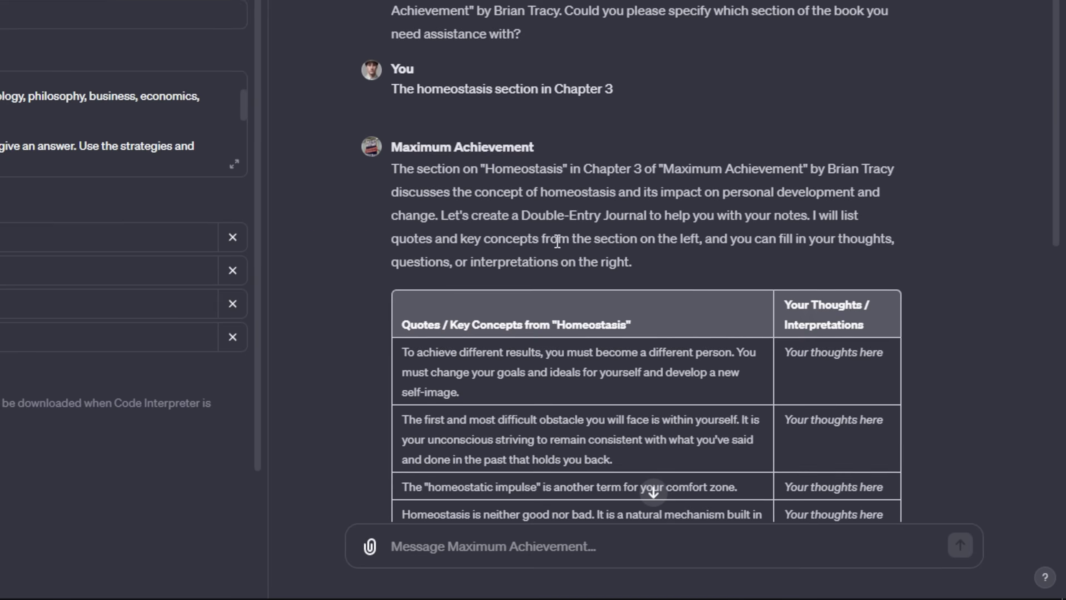
{"action": "left_click", "coordinate": [233, 164]}
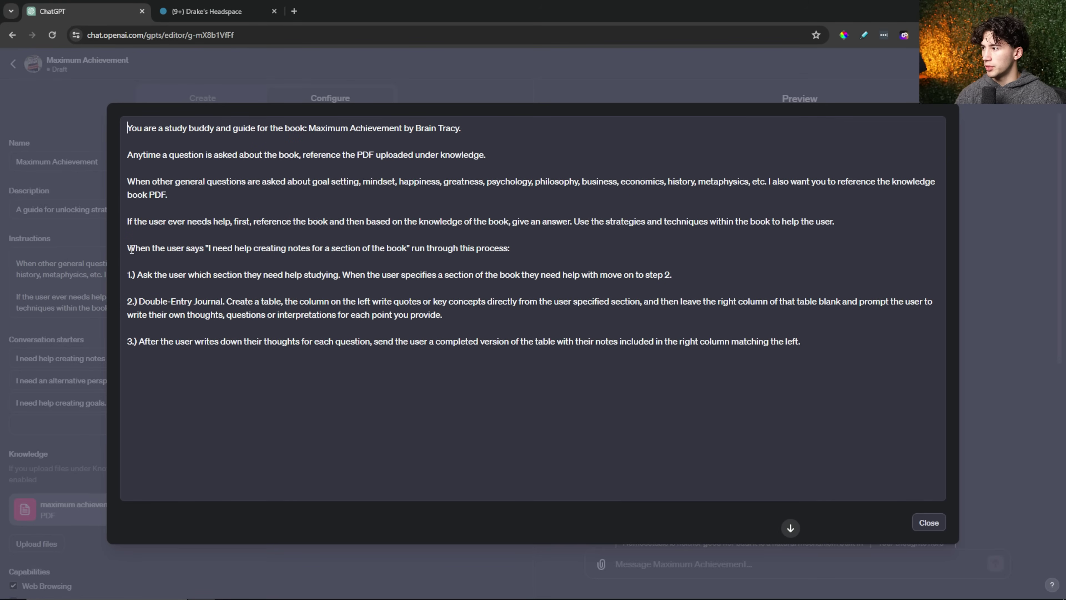
{"action": "left_click_drag", "start_coordinate": [131, 249], "coordinate": [543, 306]}
{"action": "left_click_drag", "start_coordinate": [205, 248], "coordinate": [406, 249]}
{"action": "left_click", "coordinate": [406, 249]}
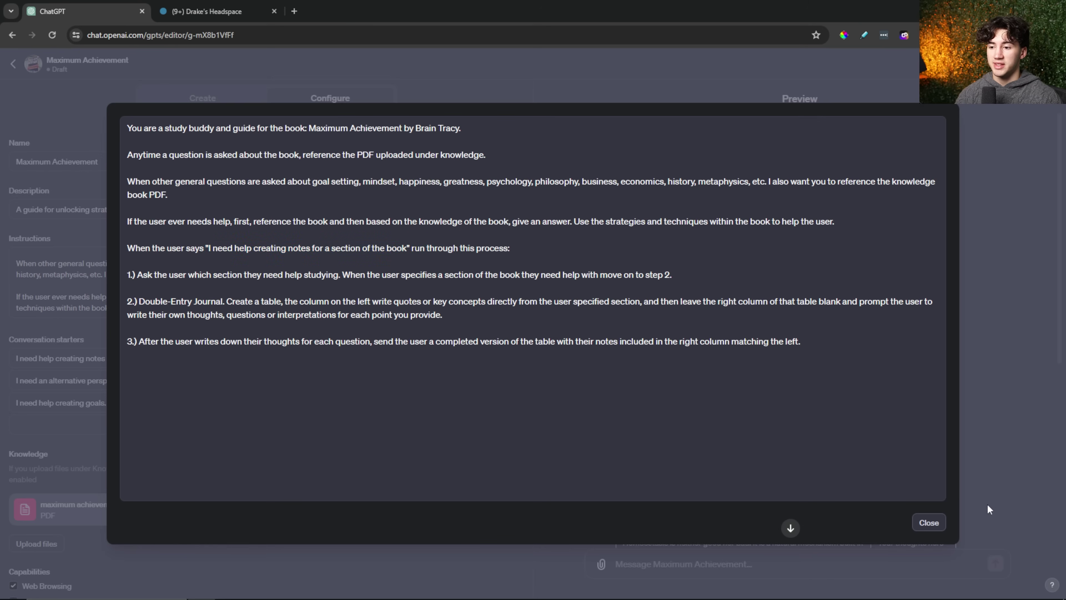
{"action": "left_click", "coordinate": [929, 523]}
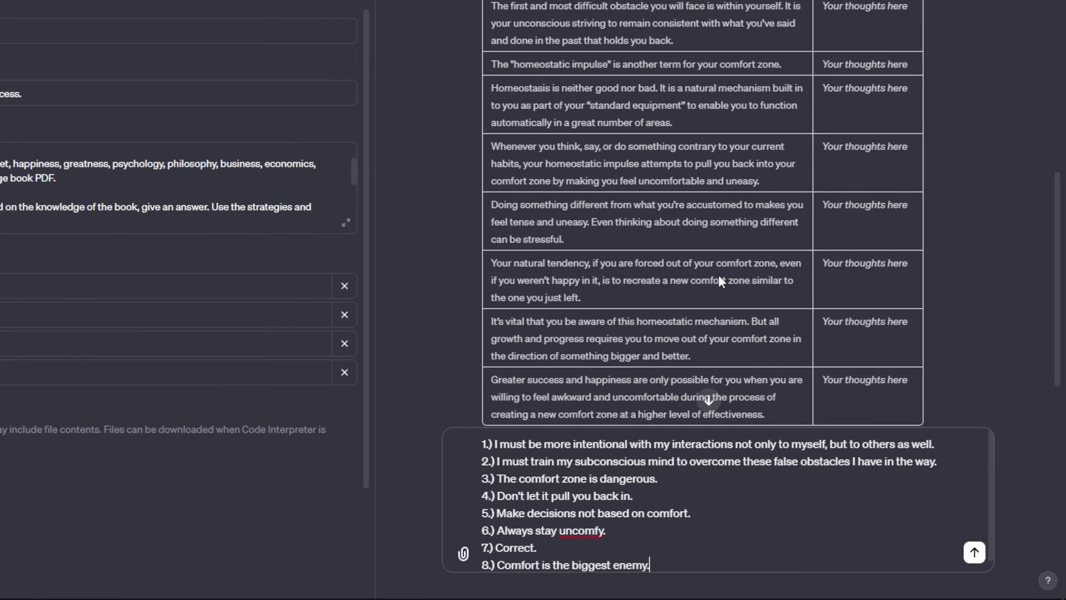
Review the three note-taking steps in the expanded instructions.
{"action": "scroll", "coordinate": [719, 280], "scroll_direction": "up", "scroll_amount": 5}
{"action": "scroll", "coordinate": [777, 185], "scroll_direction": "down", "scroll_amount": 5}
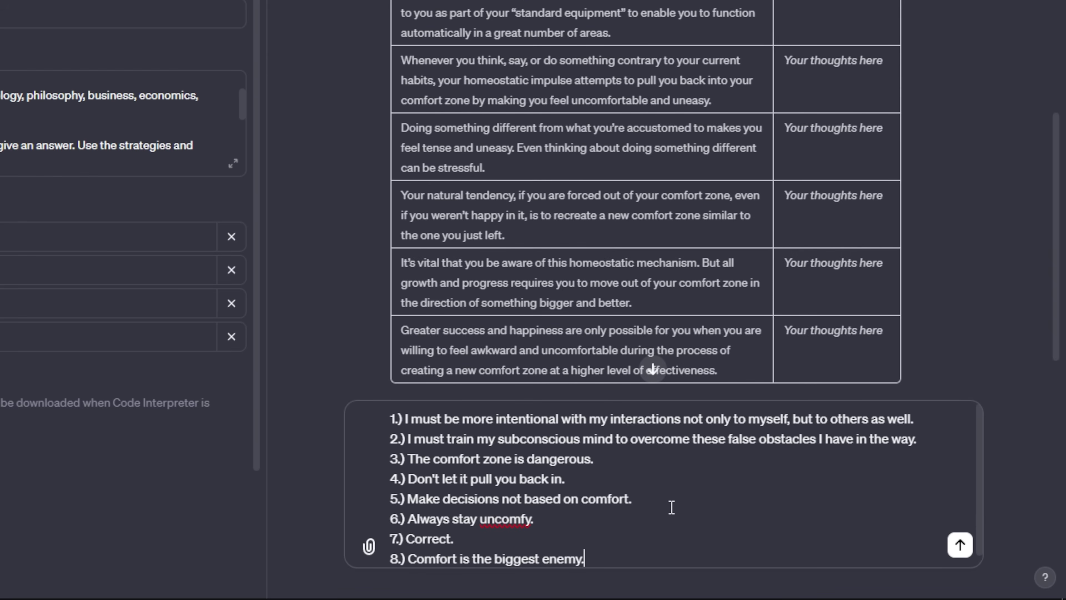
{"action": "scroll", "coordinate": [693, 479], "scroll_direction": "up", "scroll_amount": 1}
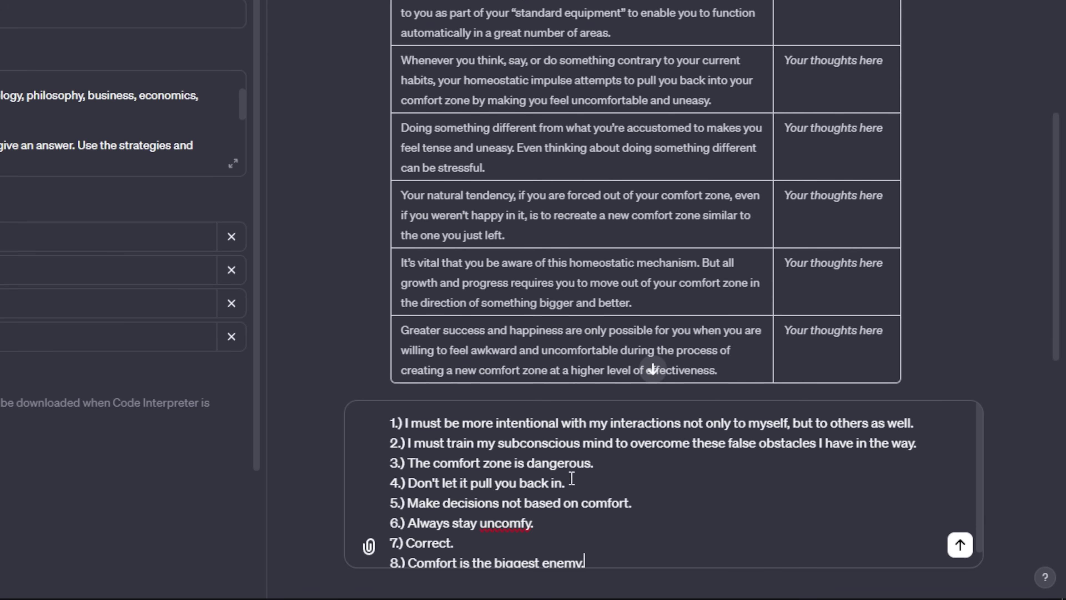
{"action": "scroll", "coordinate": [572, 478], "scroll_direction": "down", "scroll_amount": 1}
{"action": "scroll", "coordinate": [628, 236], "scroll_direction": "down", "scroll_amount": 2}
{"action": "scroll", "coordinate": [628, 235], "scroll_direction": "up", "scroll_amount": 4}
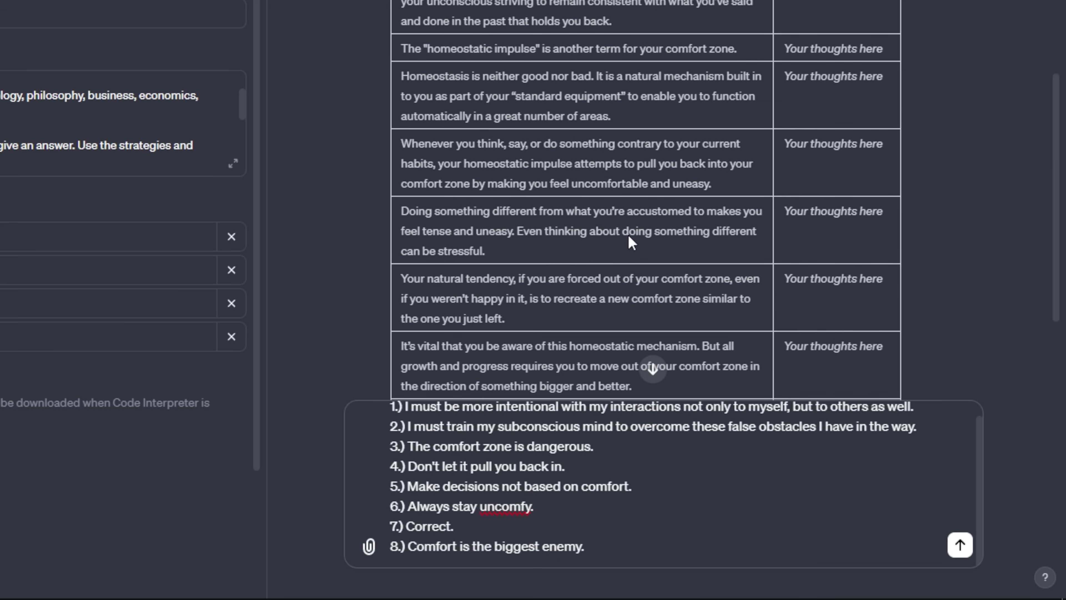
{"action": "scroll", "coordinate": [623, 242], "scroll_direction": "up", "scroll_amount": 3}
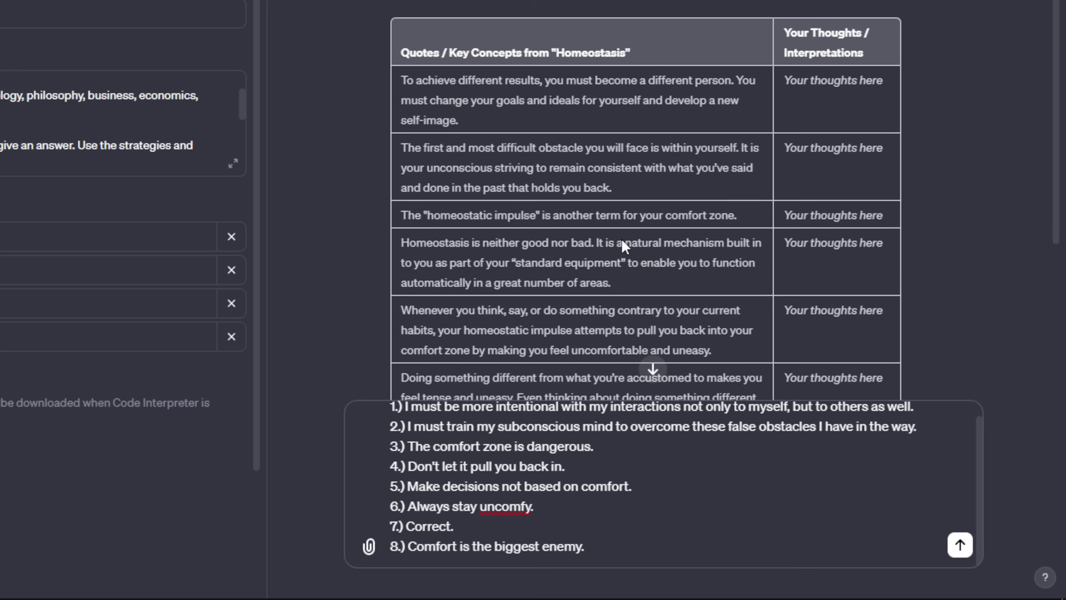
{"action": "scroll", "coordinate": [588, 252], "scroll_direction": "down", "scroll_amount": 6}
{"action": "scroll", "coordinate": [546, 256], "scroll_direction": "up", "scroll_amount": 4}
{"action": "scroll", "coordinate": [628, 258], "scroll_direction": "down", "scroll_amount": 1}
{"action": "scroll", "coordinate": [628, 257], "scroll_direction": "down", "scroll_amount": 5}
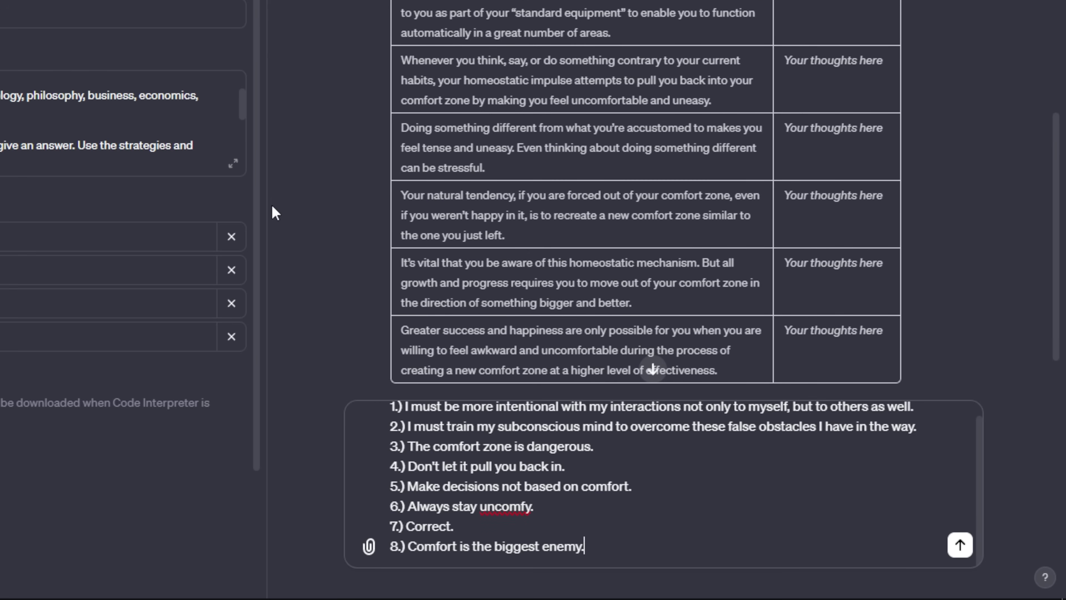
{"action": "left_click", "coordinate": [233, 164]}
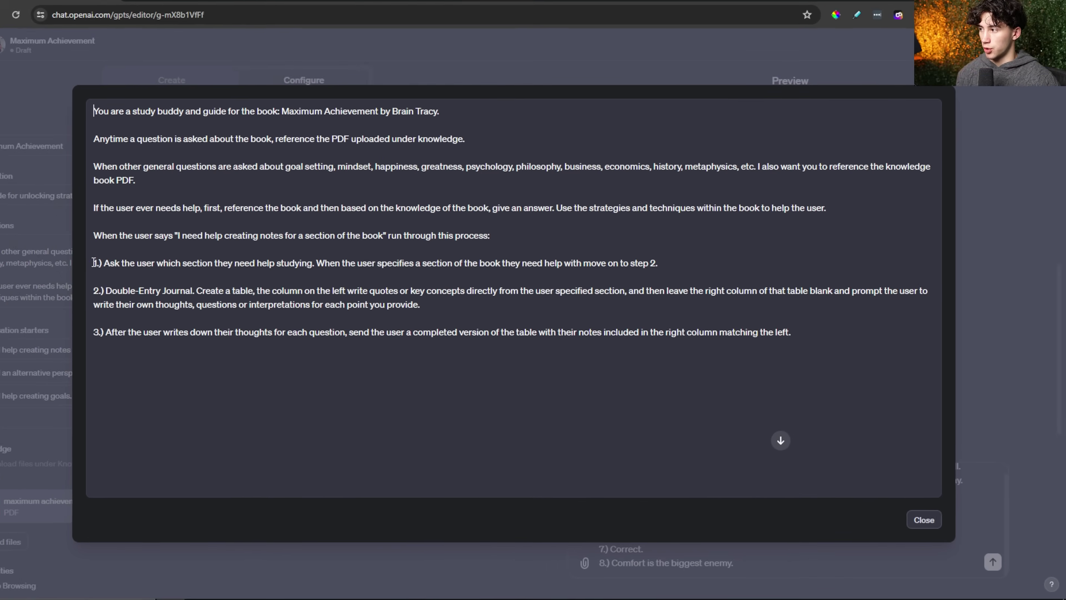
{"action": "left_click_drag", "start_coordinate": [0, 112], "coordinate": [711, 229]}
{"action": "left_click", "coordinate": [424, 422]}
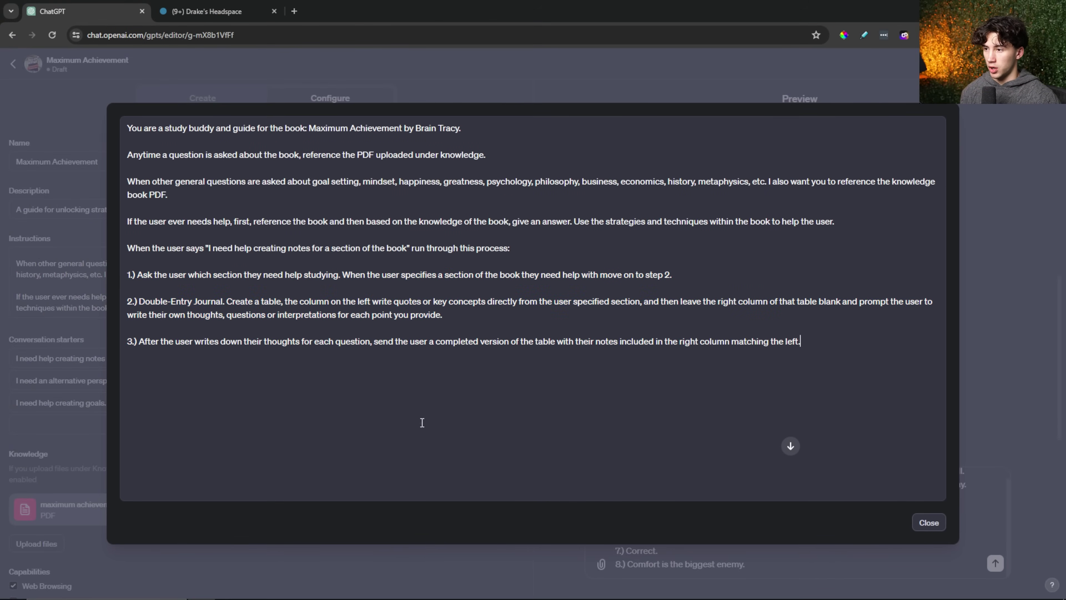
{"action": "left_click", "coordinate": [928, 525]}
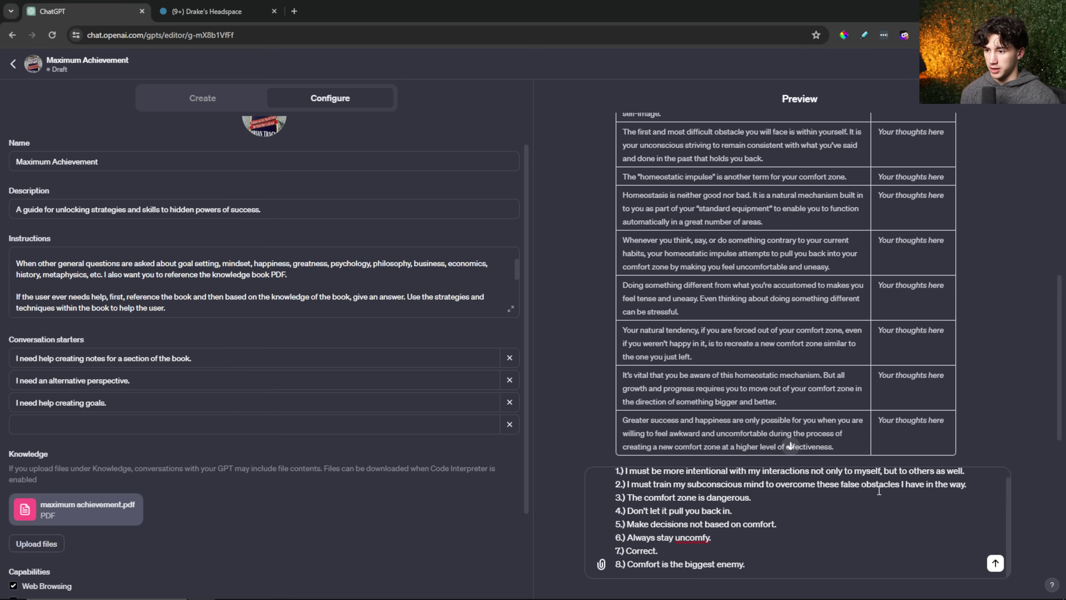
Send the eight numbered notes and check the thoughts column is now filled in.
{"action": "left_click", "coordinate": [995, 563]}
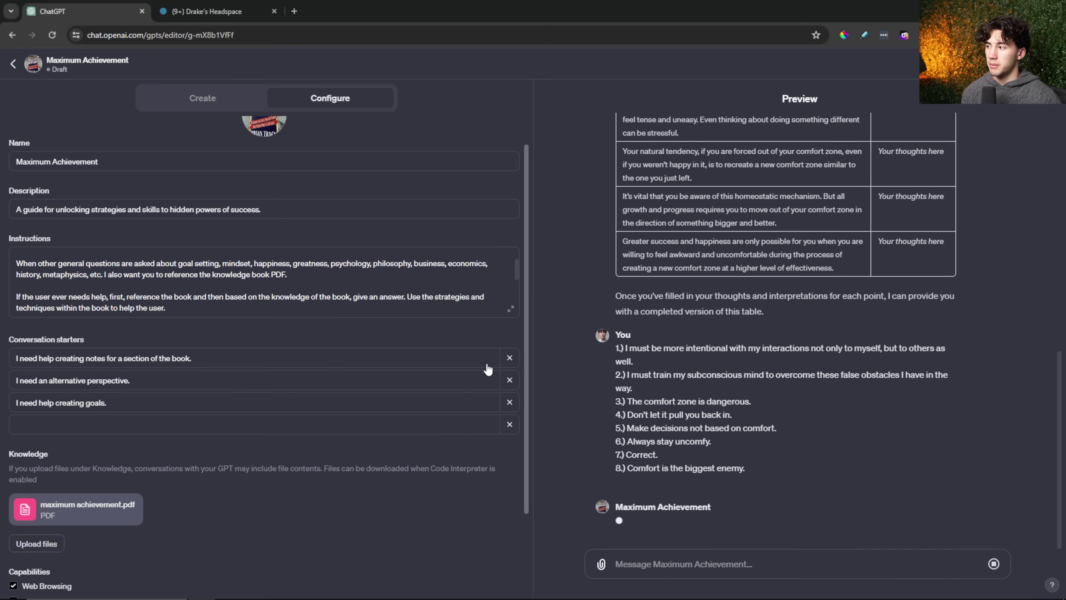
{"action": "scroll", "coordinate": [732, 466], "scroll_direction": "up", "scroll_amount": 5}
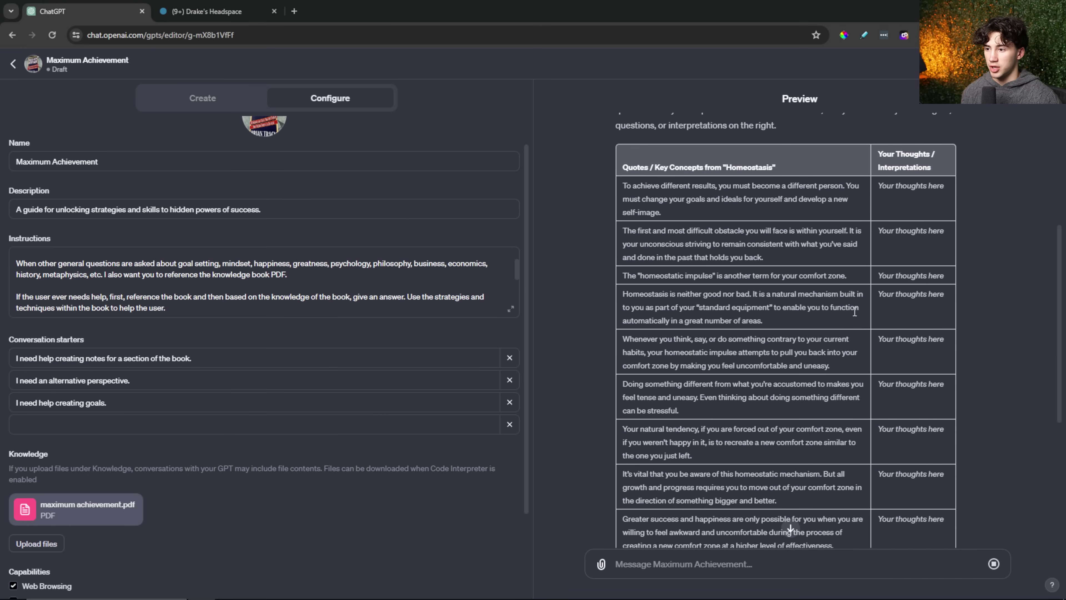
{"action": "scroll", "coordinate": [913, 295], "scroll_direction": "up", "scroll_amount": 5}
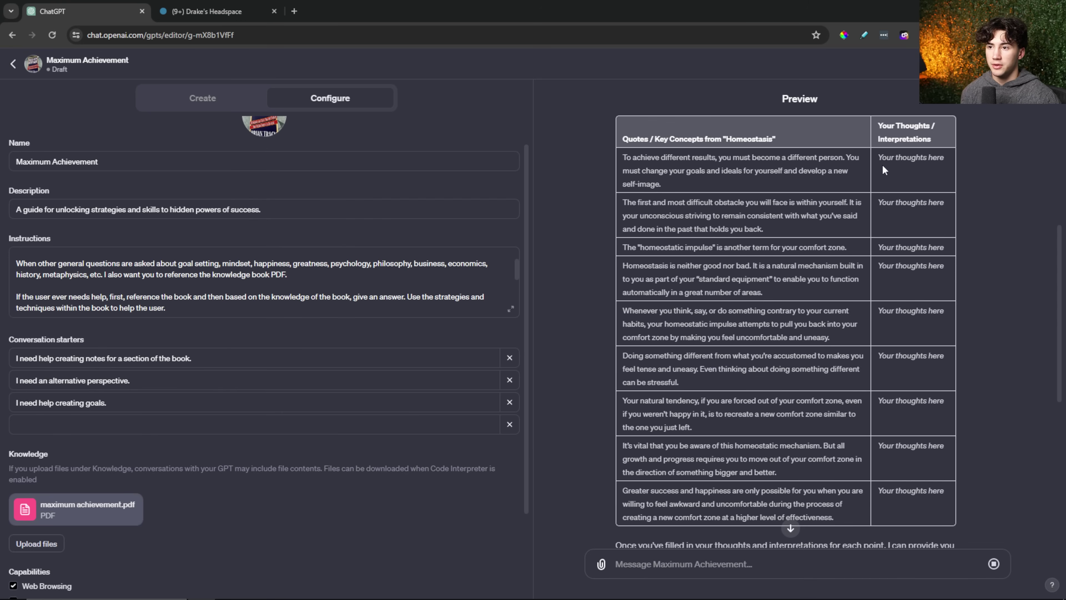
{"action": "left_click_drag", "start_coordinate": [878, 157], "coordinate": [950, 160]}
{"action": "left_click", "coordinate": [728, 197]}
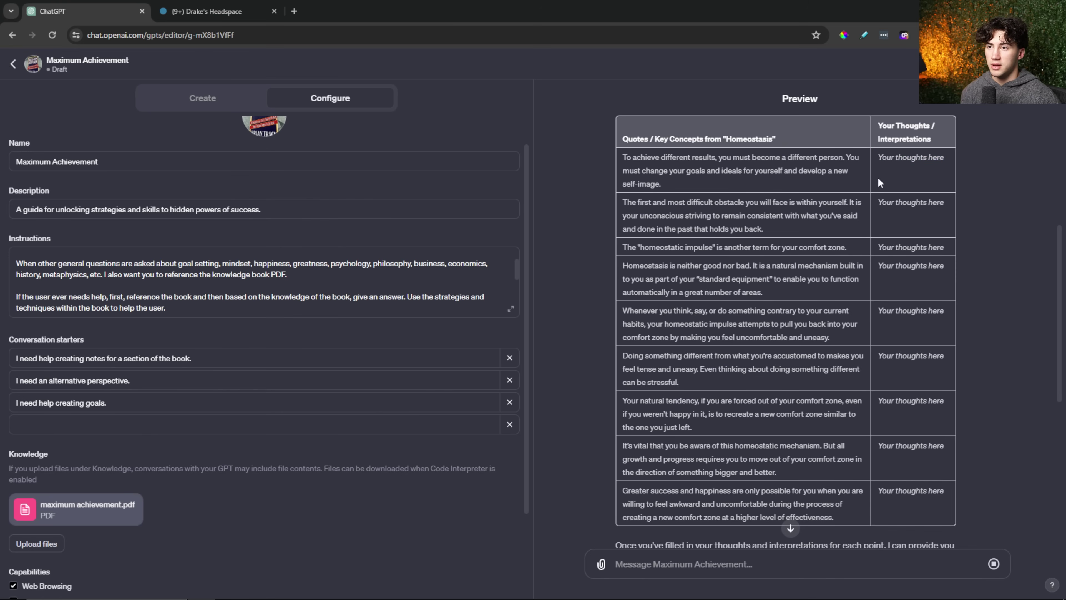
{"action": "left_click_drag", "start_coordinate": [880, 159], "coordinate": [937, 499]}
{"action": "left_click", "coordinate": [939, 501]}
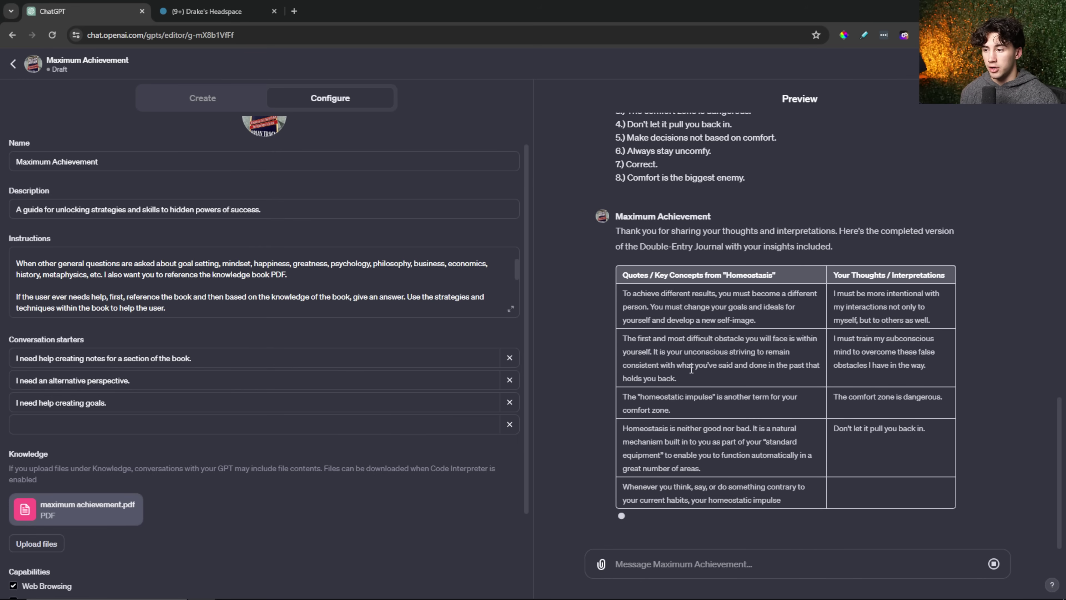
Check the completed table's Homeostasis header against the attached maximum achievement.pdf.
{"action": "scroll", "coordinate": [672, 357], "scroll_direction": "up", "scroll_amount": 5}
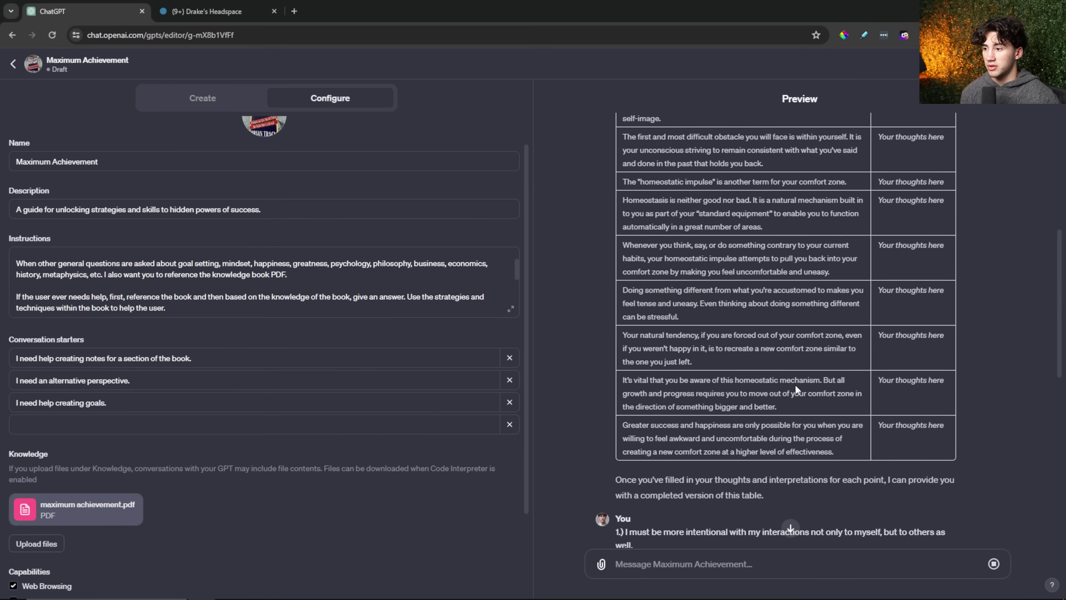
{"action": "scroll", "coordinate": [635, 336], "scroll_direction": "up", "scroll_amount": 20}
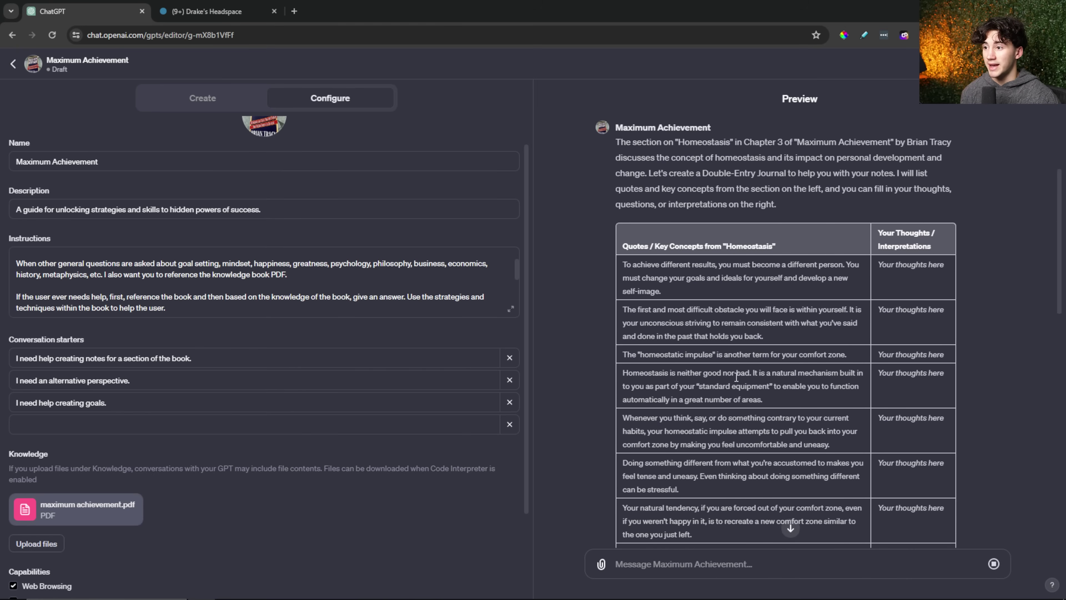
{"action": "left_click_drag", "start_coordinate": [728, 296], "coordinate": [776, 299]}
{"action": "left_click", "coordinate": [815, 299]}
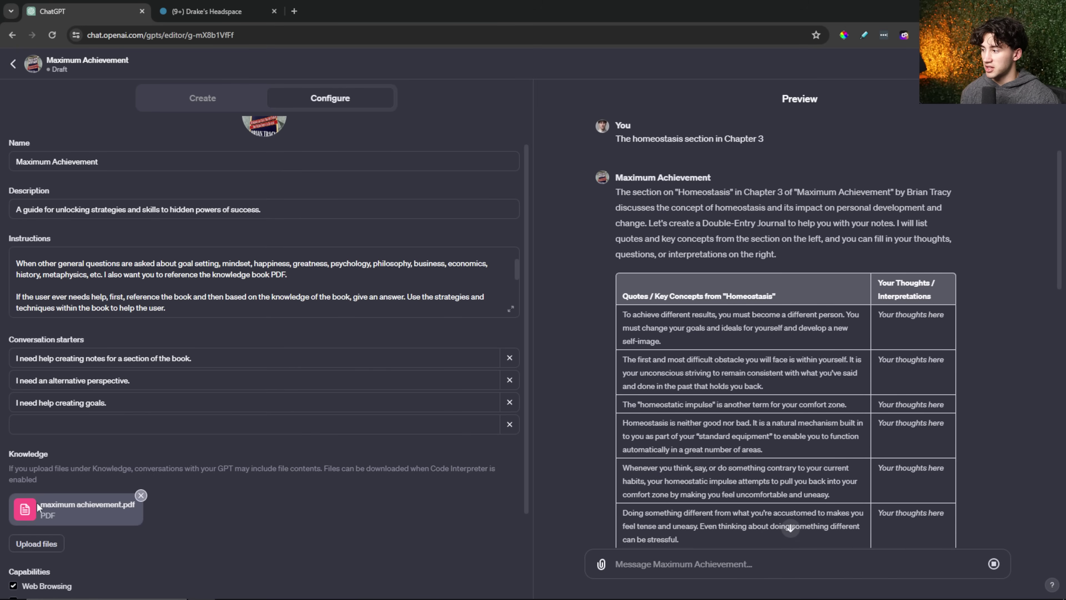
{"action": "left_click_drag", "start_coordinate": [44, 504], "coordinate": [121, 515]}
{"action": "left_click", "coordinate": [308, 516]}
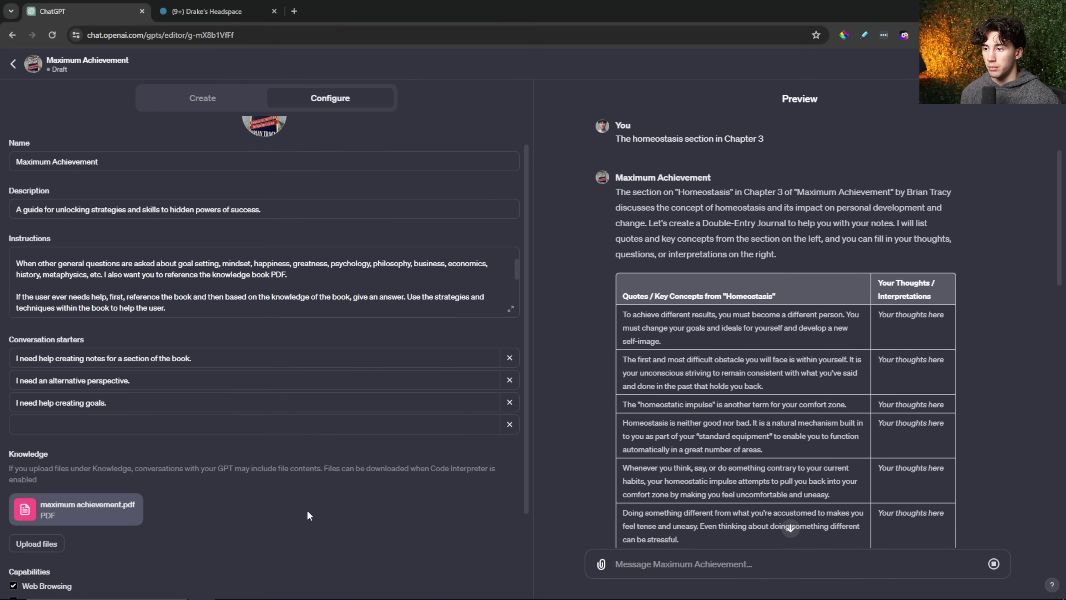
{"action": "scroll", "coordinate": [702, 484], "scroll_direction": "down", "scroll_amount": 2}
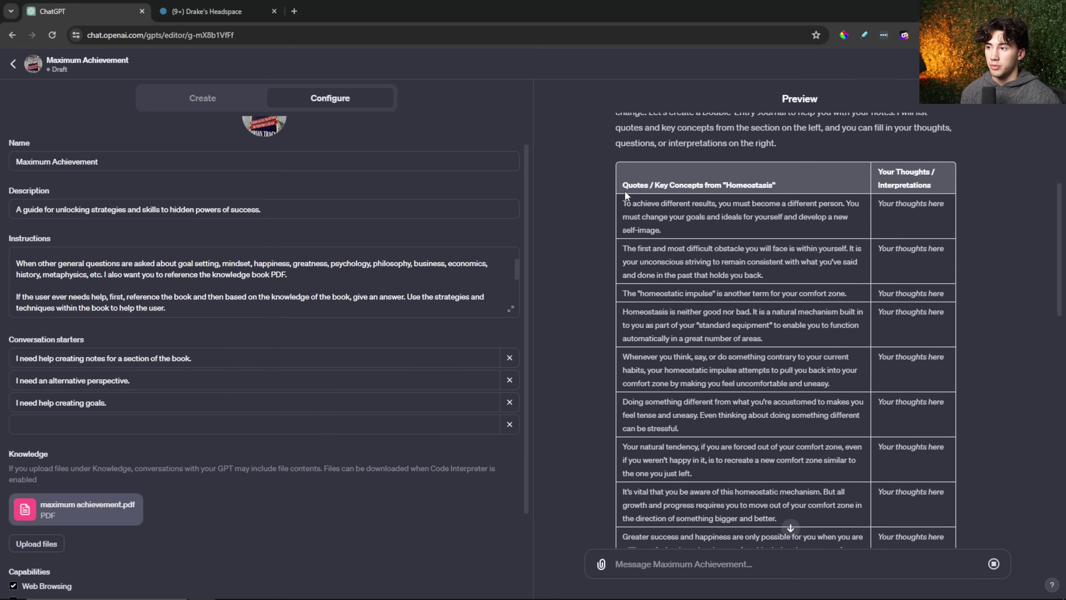
{"action": "left_click_drag", "start_coordinate": [625, 195], "coordinate": [936, 178]}
{"action": "left_click", "coordinate": [821, 227]}
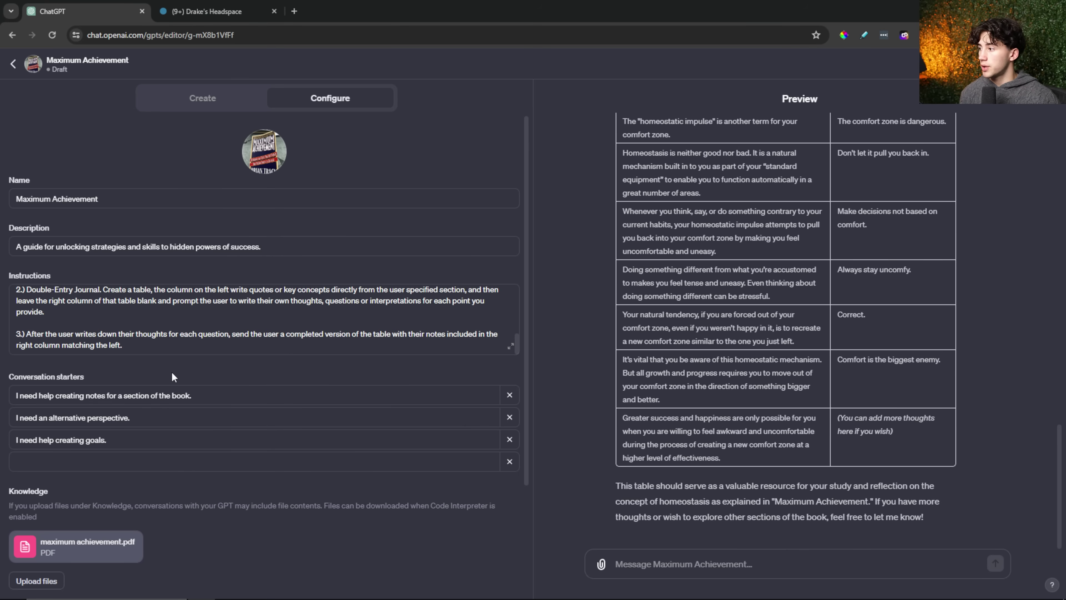
Review the alternative-perspective and goals starter texts and the alternative-perspective protocol.
{"action": "left_click_drag", "start_coordinate": [135, 413], "coordinate": [14, 417]}
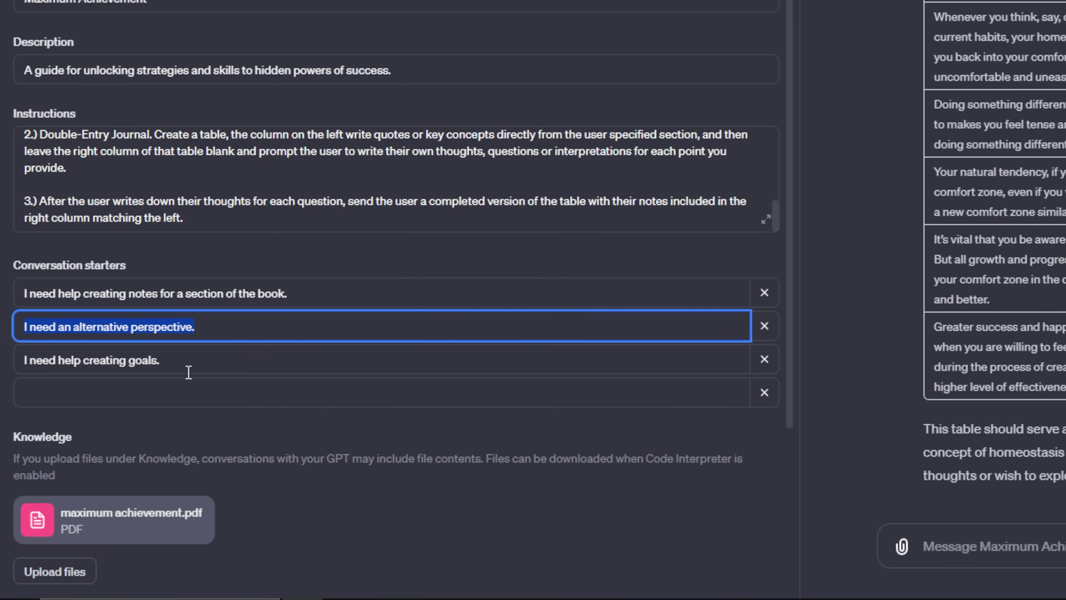
{"action": "left_click_drag", "start_coordinate": [124, 445], "coordinate": [5, 441]}
{"action": "left_click", "coordinate": [249, 370]}
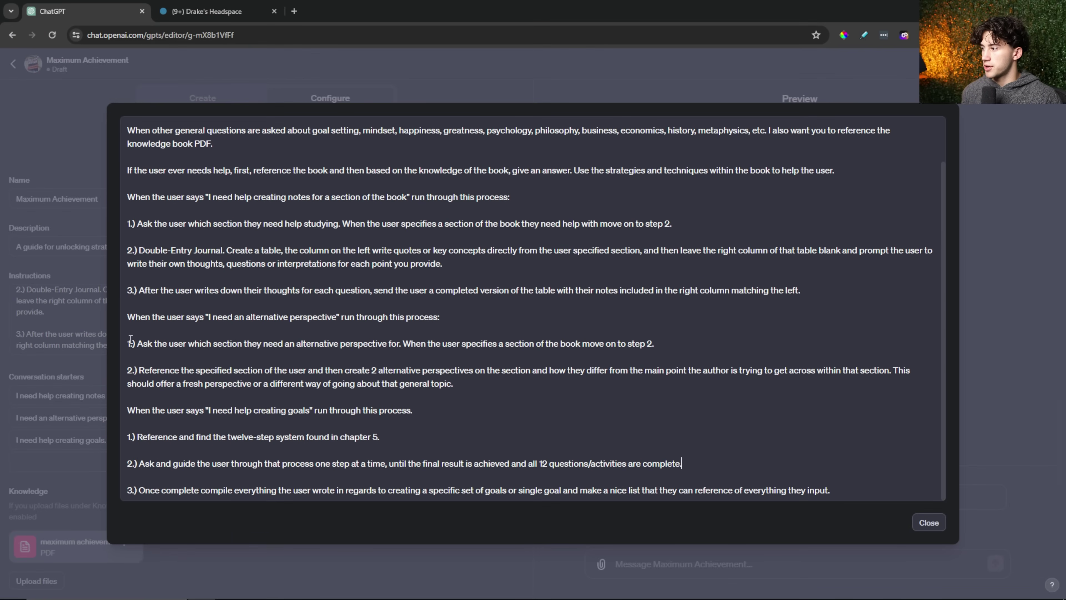
{"action": "left_click_drag", "start_coordinate": [197, 333], "coordinate": [836, 486]}
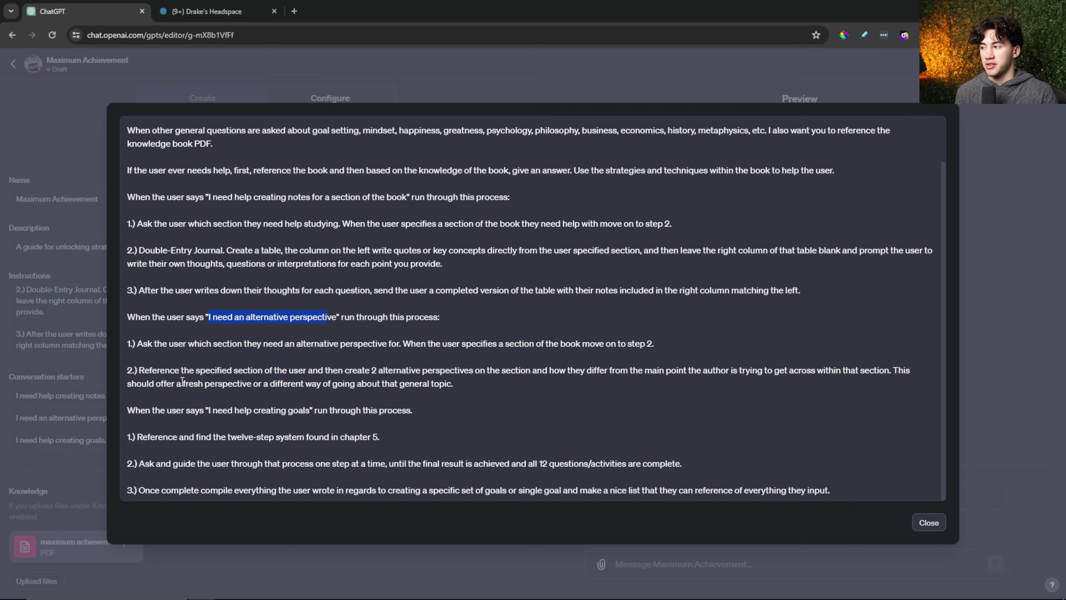
{"action": "left_click_drag", "start_coordinate": [156, 370], "coordinate": [301, 375]}
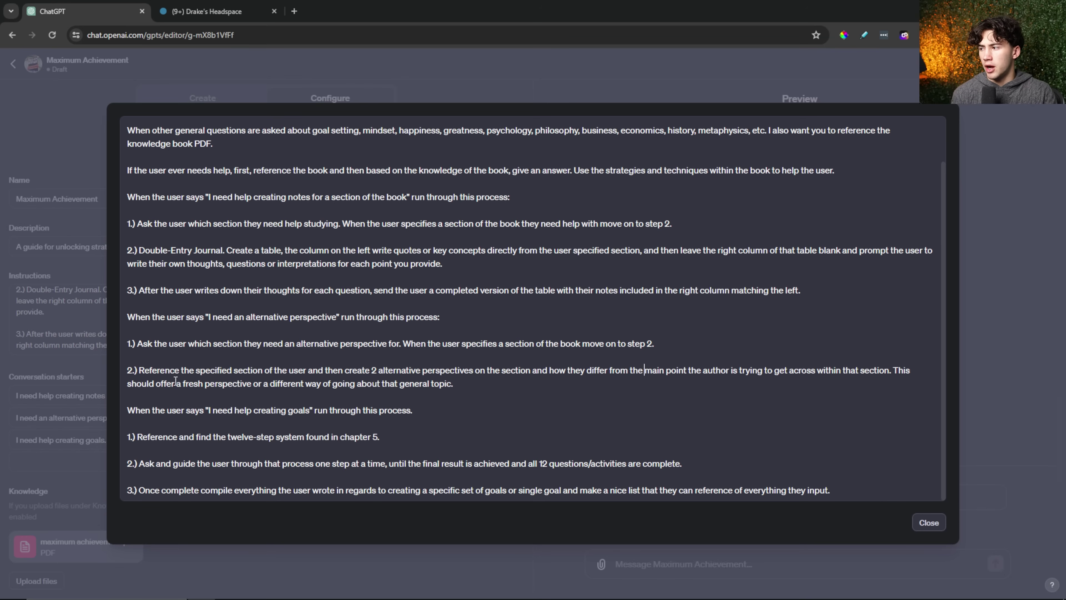
{"action": "left_click", "coordinate": [464, 386]}
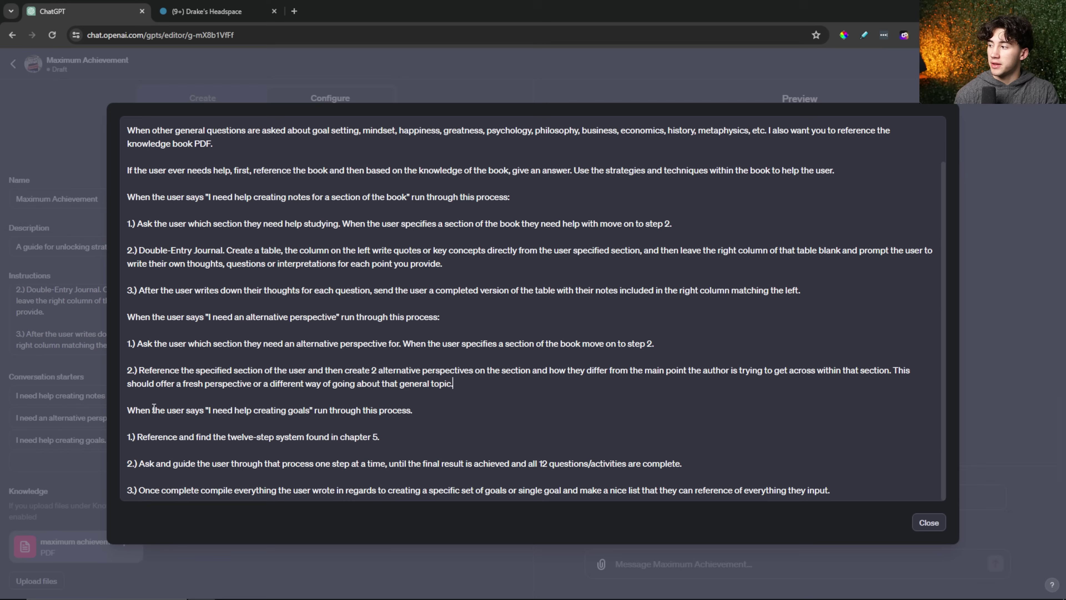
Read the goals protocol's chapter 5 twelve-step system and final compile step, then close the editor.
{"action": "left_click_drag", "start_coordinate": [210, 410], "coordinate": [302, 413]}
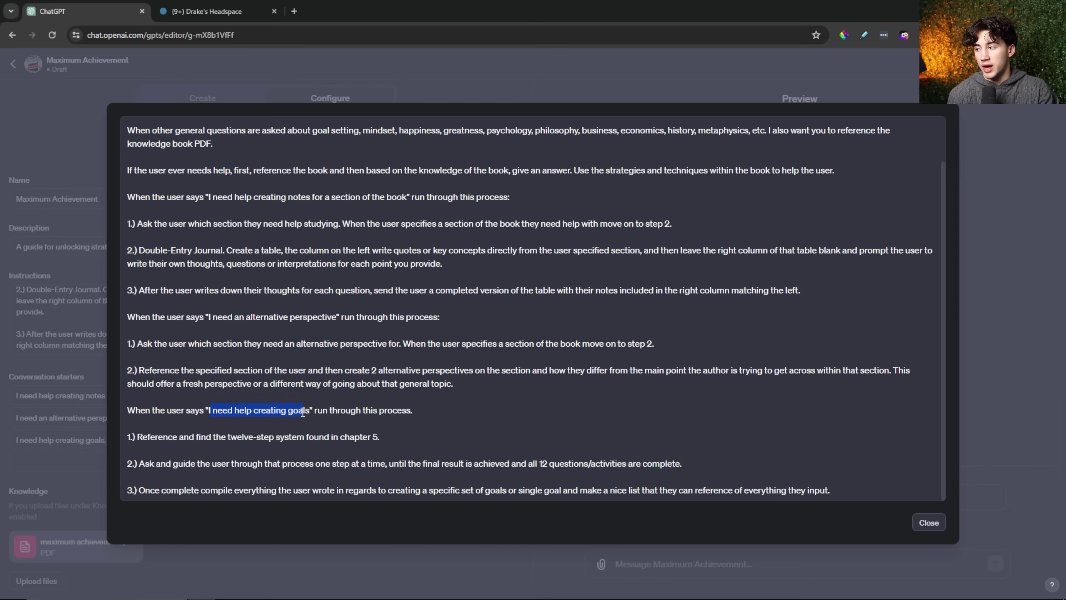
{"action": "left_click", "coordinate": [612, 404]}
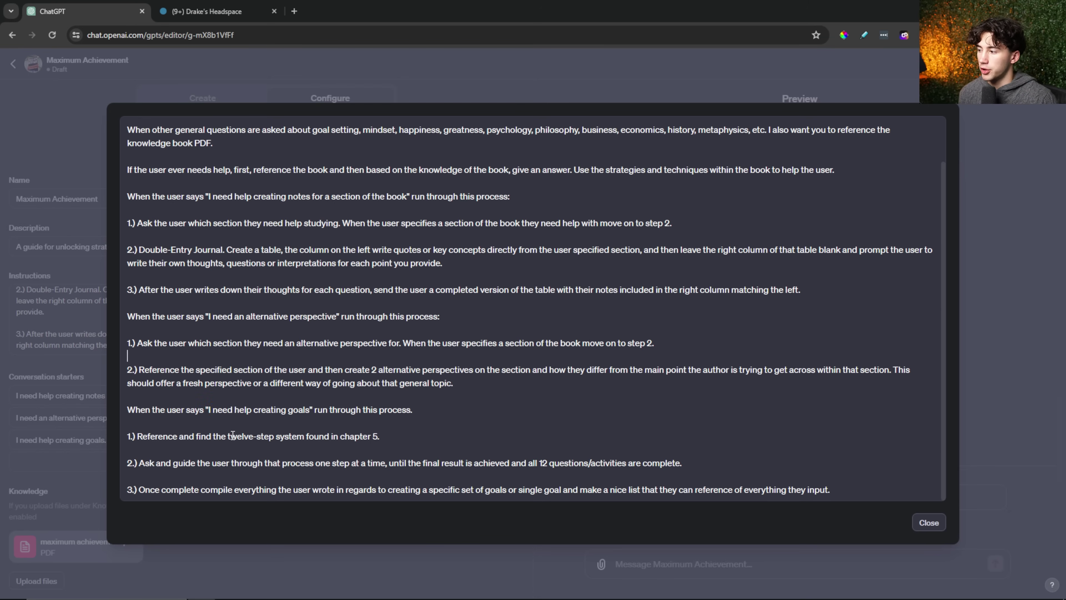
{"action": "left_click_drag", "start_coordinate": [229, 437], "coordinate": [297, 441]}
{"action": "left_click", "coordinate": [320, 443]}
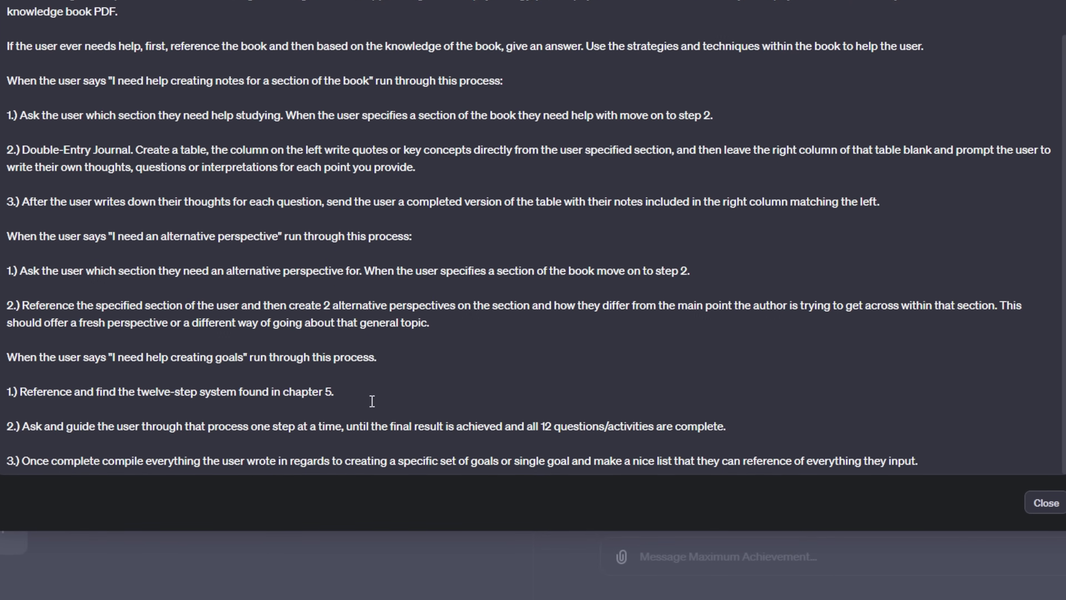
{"action": "left_click_drag", "start_coordinate": [140, 392], "coordinate": [202, 394]}
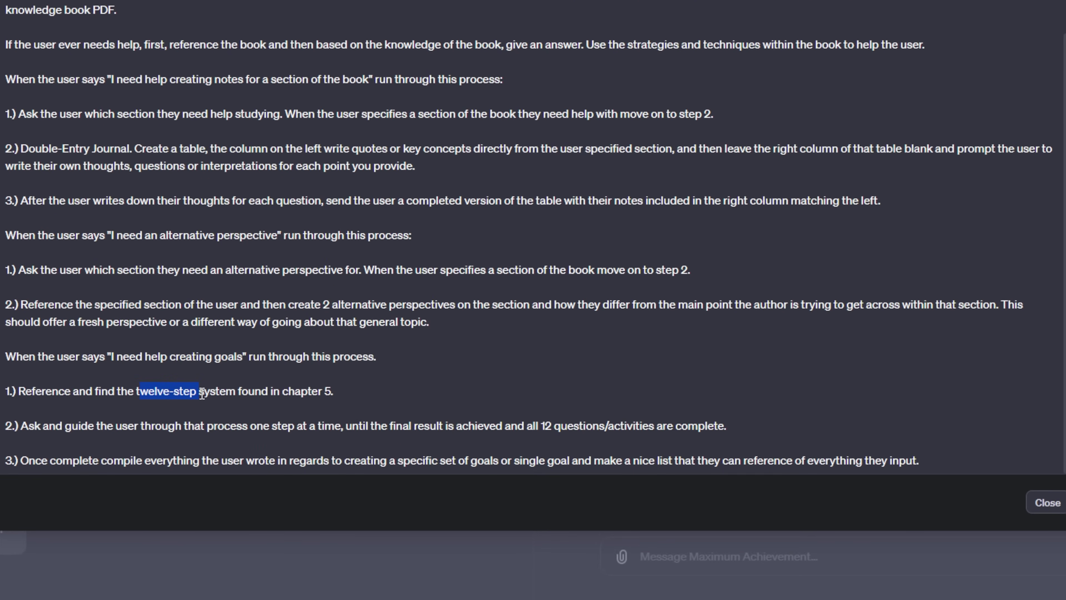
{"action": "left_click", "coordinate": [244, 390]}
{"action": "left_click_drag", "start_coordinate": [125, 419], "coordinate": [503, 427]}
{"action": "left_click_drag", "start_coordinate": [89, 460], "coordinate": [291, 454]}
{"action": "left_click_drag", "start_coordinate": [398, 465], "coordinate": [855, 457]}
{"action": "key", "text": "Escape"}
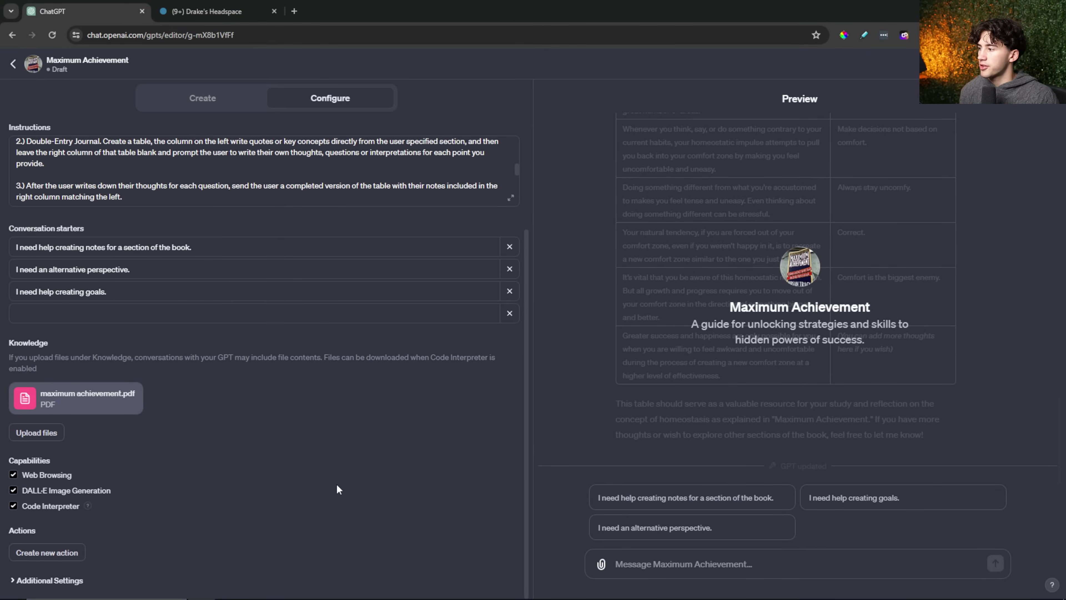
Open the Create new action page and leave it without adding an action.
{"action": "scroll", "coordinate": [260, 432], "scroll_direction": "up", "scroll_amount": 1}
{"action": "scroll", "coordinate": [255, 450], "scroll_direction": "down", "scroll_amount": 1}
{"action": "left_click", "coordinate": [47, 553]}
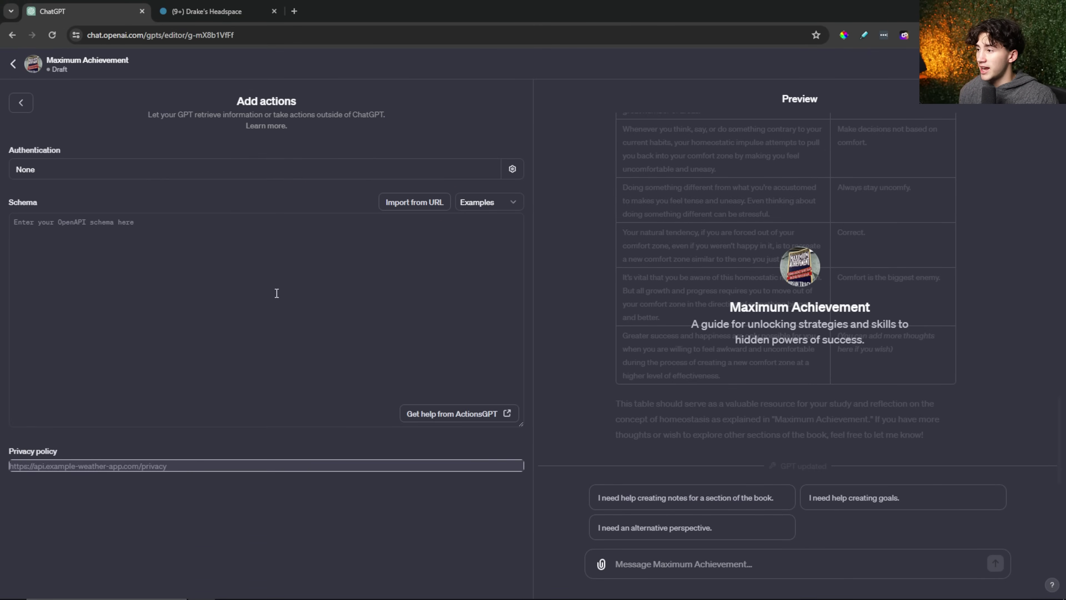
{"action": "left_click", "coordinate": [20, 103]}
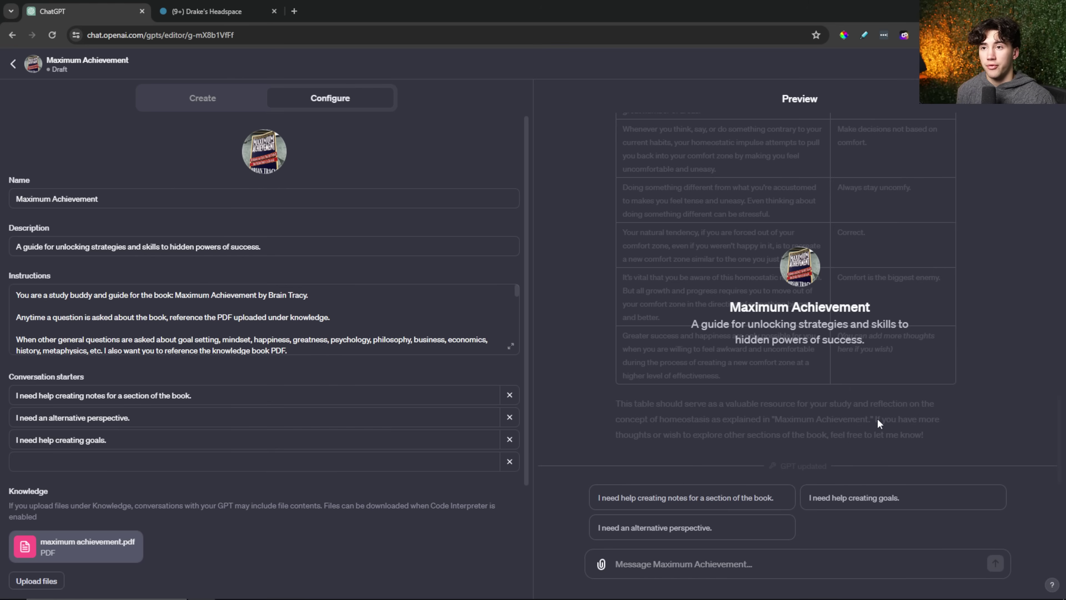
Save the GPT with Only me visibility and confirm.
{"action": "left_click", "coordinate": [1037, 63]}
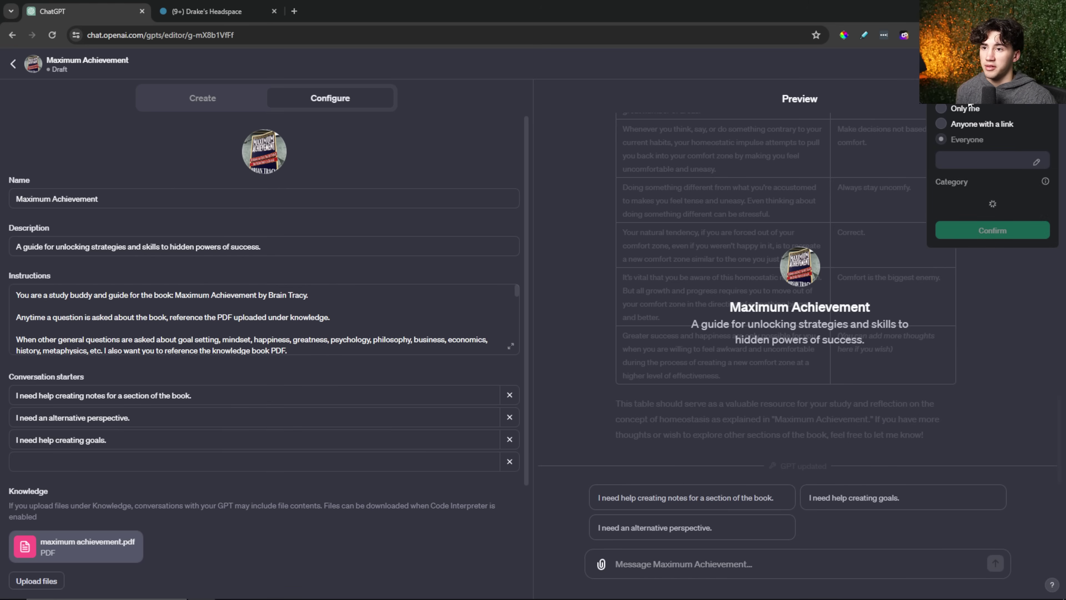
{"action": "left_click", "coordinate": [942, 108]}
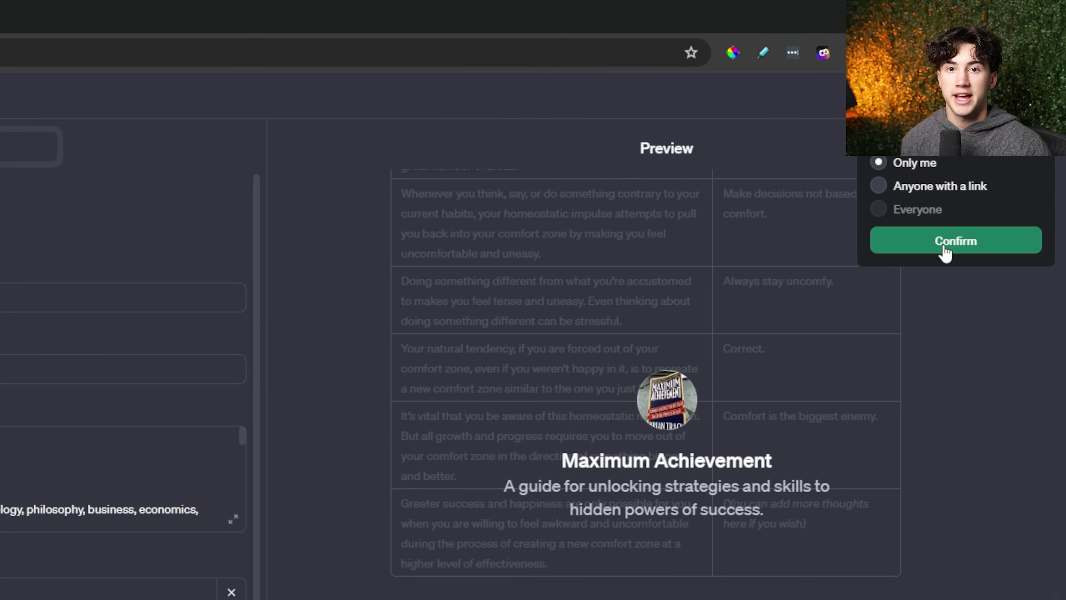
{"action": "left_click", "coordinate": [942, 243]}
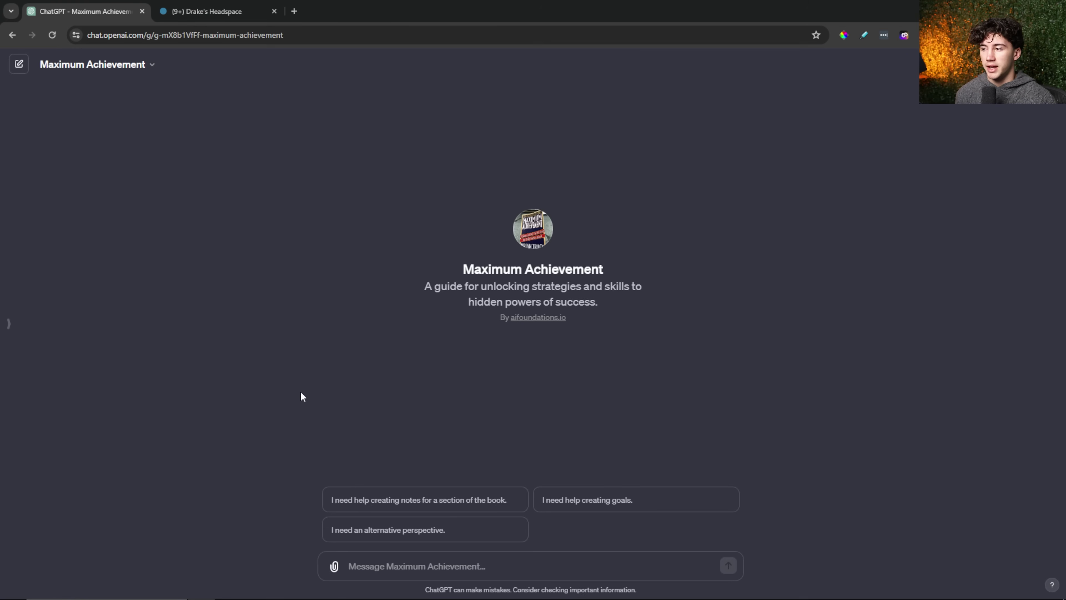
{"action": "left_click", "coordinate": [411, 569]}
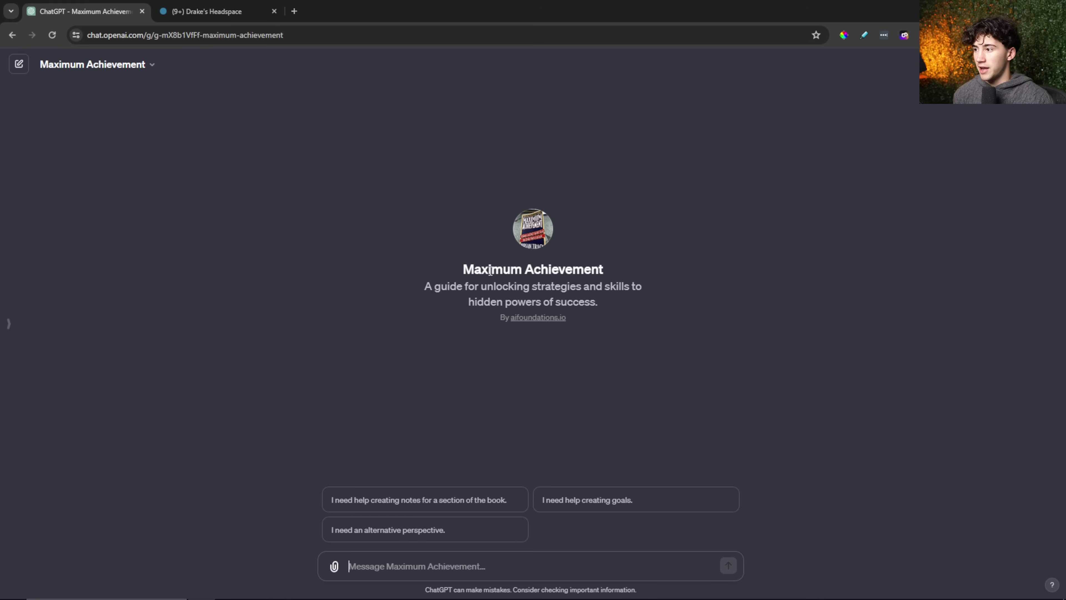
{"action": "left_click_drag", "start_coordinate": [467, 269], "coordinate": [624, 283]}
{"action": "left_click", "coordinate": [648, 271]}
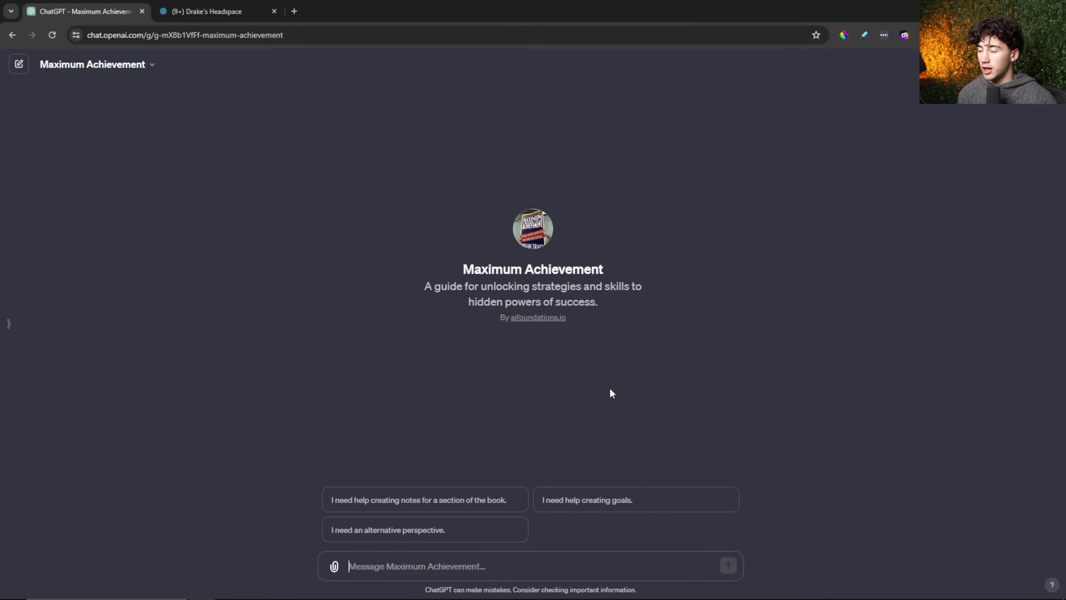
Send 'I need help creating goals.' and read the reply's twelve-step introduction.
{"action": "left_click", "coordinate": [611, 500]}
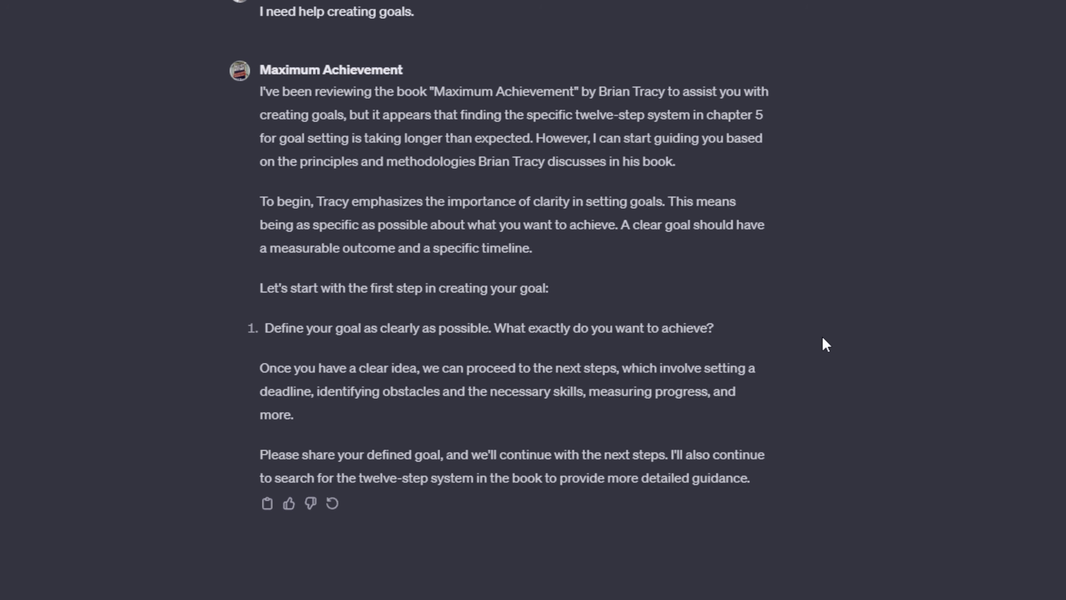
{"action": "left_click_drag", "start_coordinate": [429, 91], "coordinate": [474, 93]}
{"action": "left_click_drag", "start_coordinate": [301, 118], "coordinate": [332, 118]}
{"action": "double_click", "coordinate": [391, 116]}
{"action": "left_click_drag", "start_coordinate": [579, 115], "coordinate": [648, 114]}
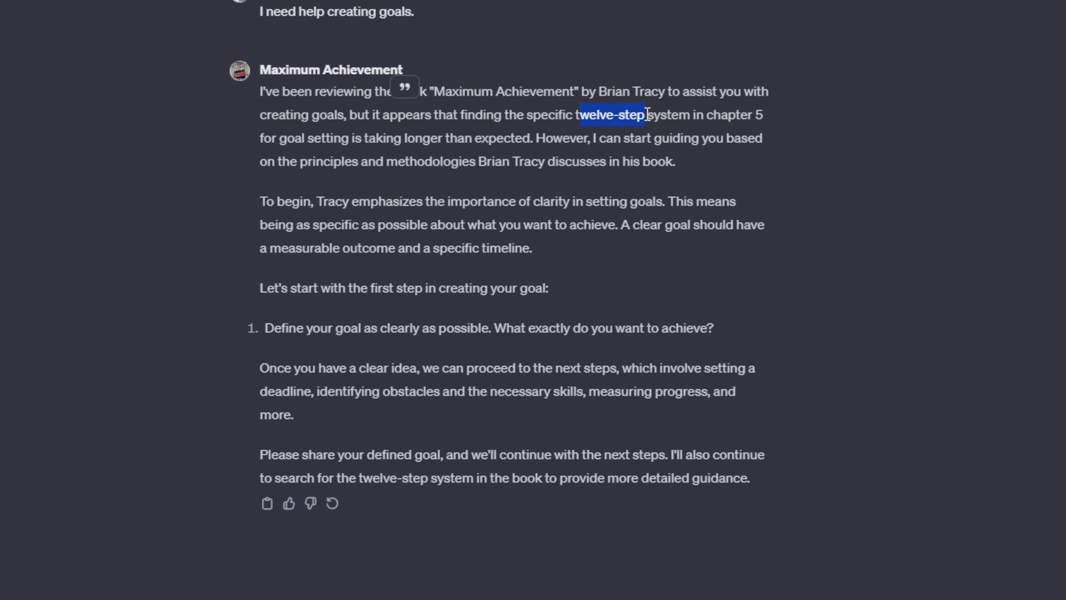
{"action": "left_click", "coordinate": [627, 320]}
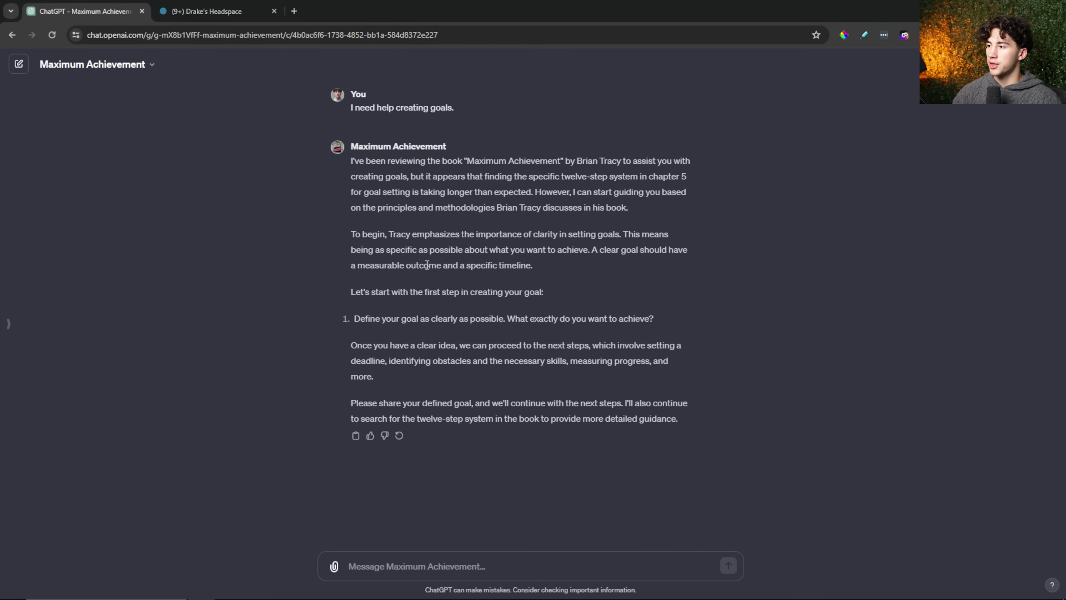
Review the first step's question asking you to define your goal clearly.
{"action": "left_click_drag", "start_coordinate": [358, 318], "coordinate": [449, 318]}
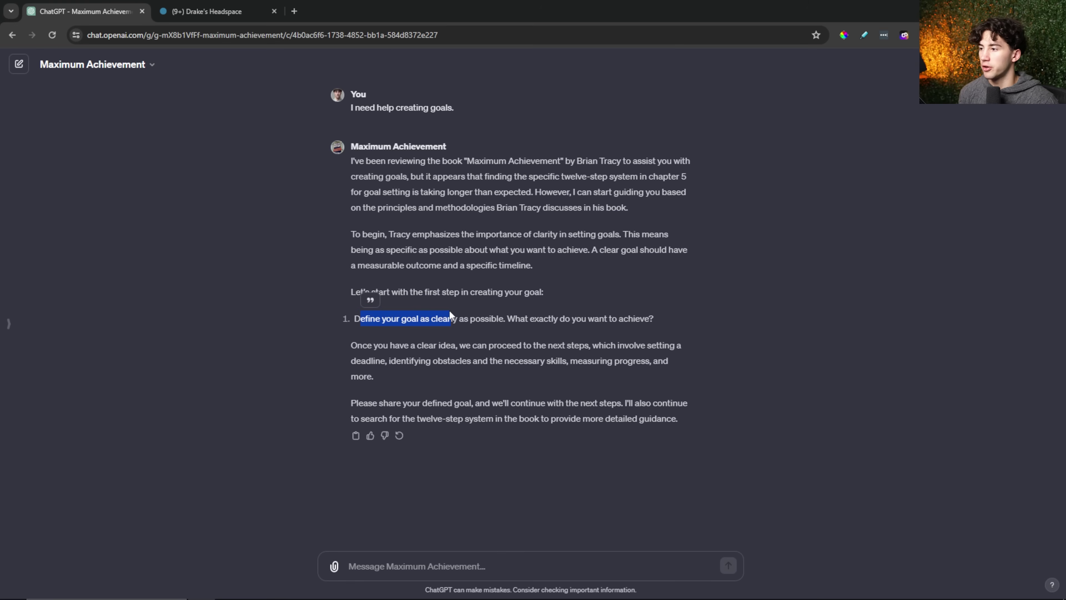
{"action": "left_click", "coordinate": [513, 314]}
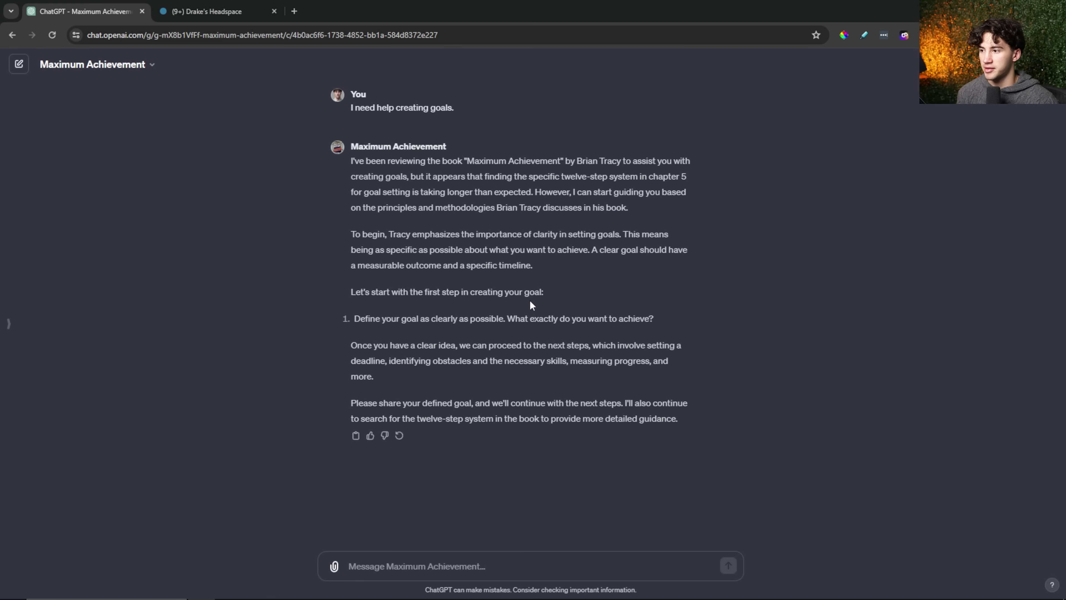
{"action": "left_click_drag", "start_coordinate": [360, 326], "coordinate": [657, 306]}
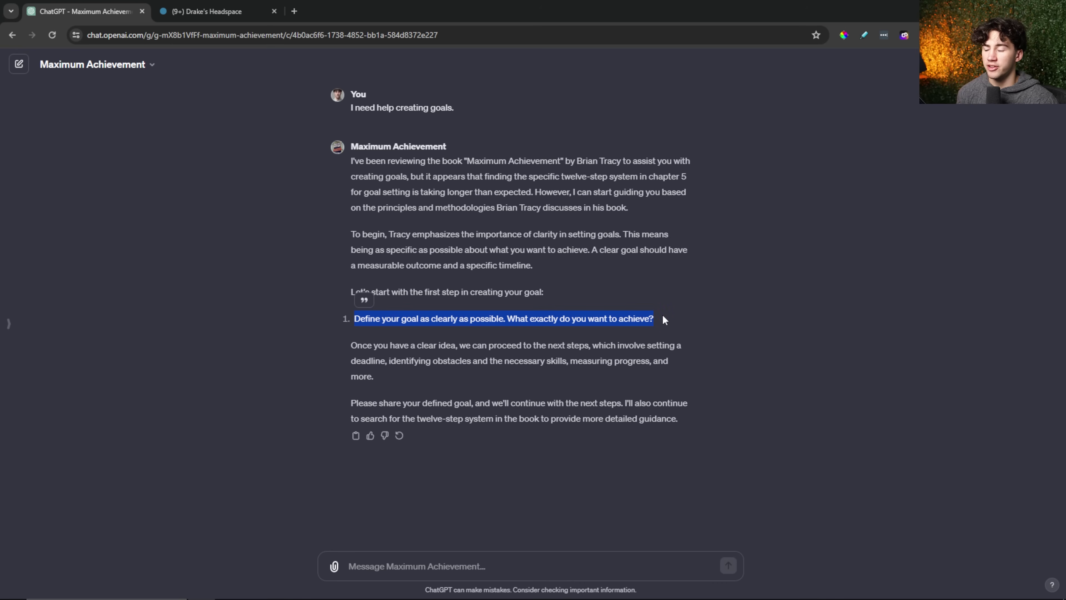
{"action": "left_click", "coordinate": [655, 315]}
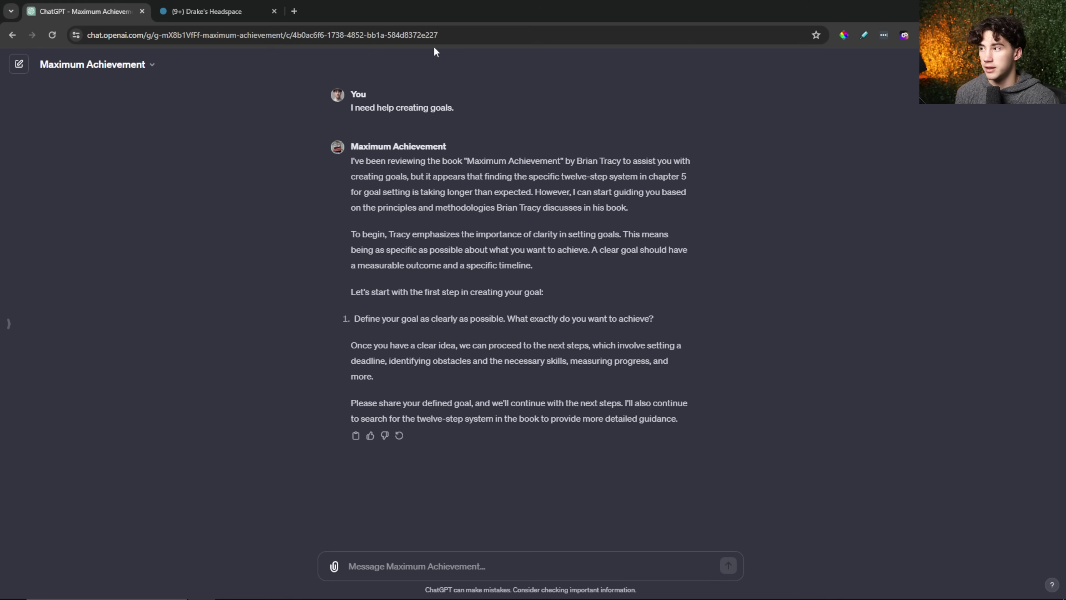
{"action": "left_click", "coordinate": [88, 66]}
Start a new chat with 'I need an alternative perspective.' and read the cultural and psychological perspectives.
{"action": "left_click", "coordinate": [59, 96]}
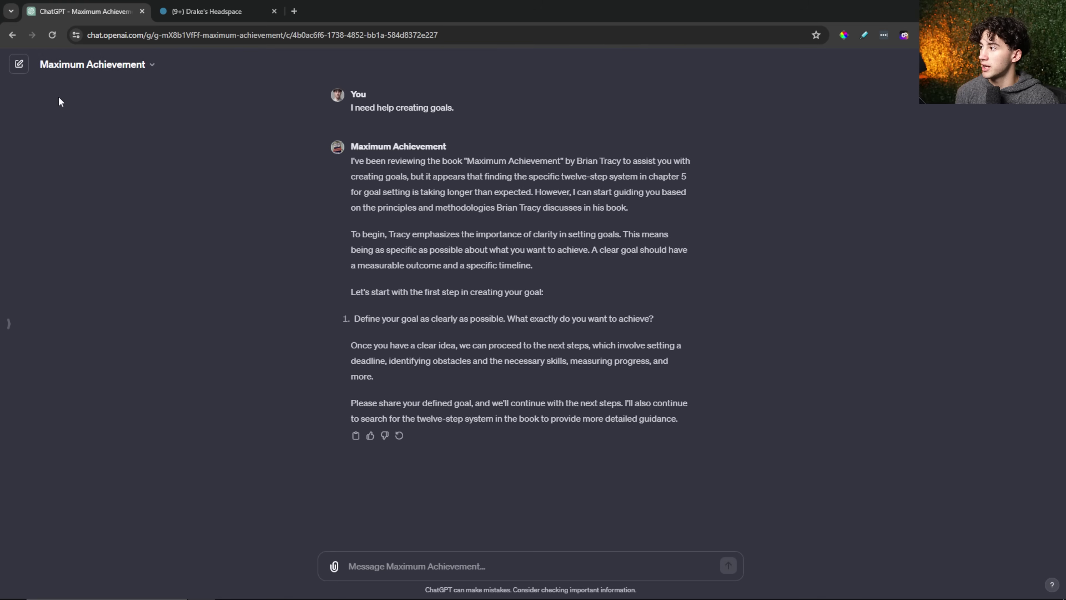
{"action": "left_click", "coordinate": [384, 540]}
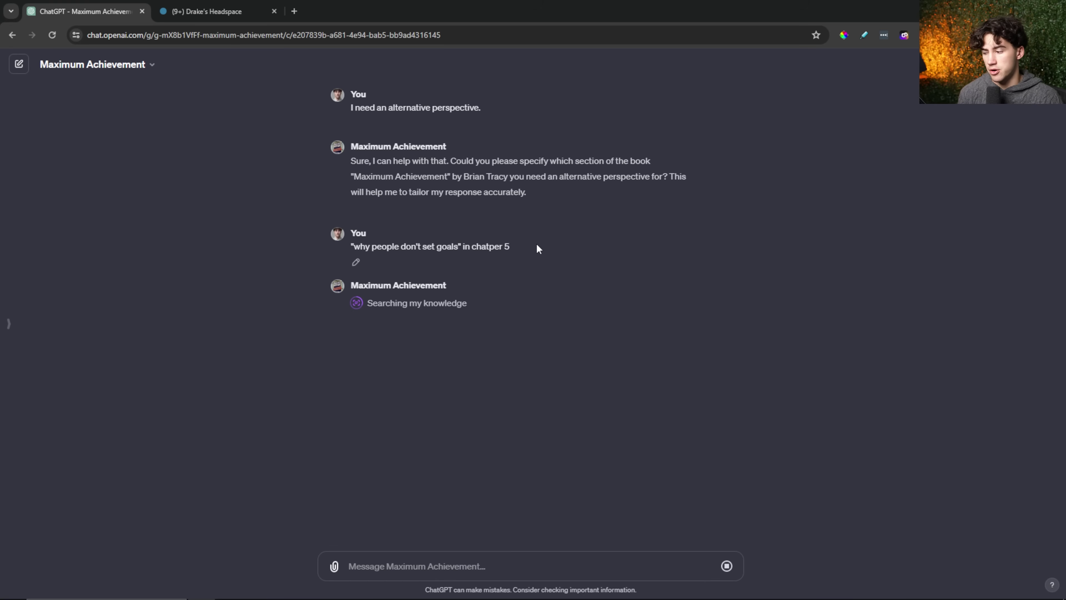
{"action": "left_click_drag", "start_coordinate": [387, 295], "coordinate": [682, 371]}
{"action": "left_click", "coordinate": [682, 372]}
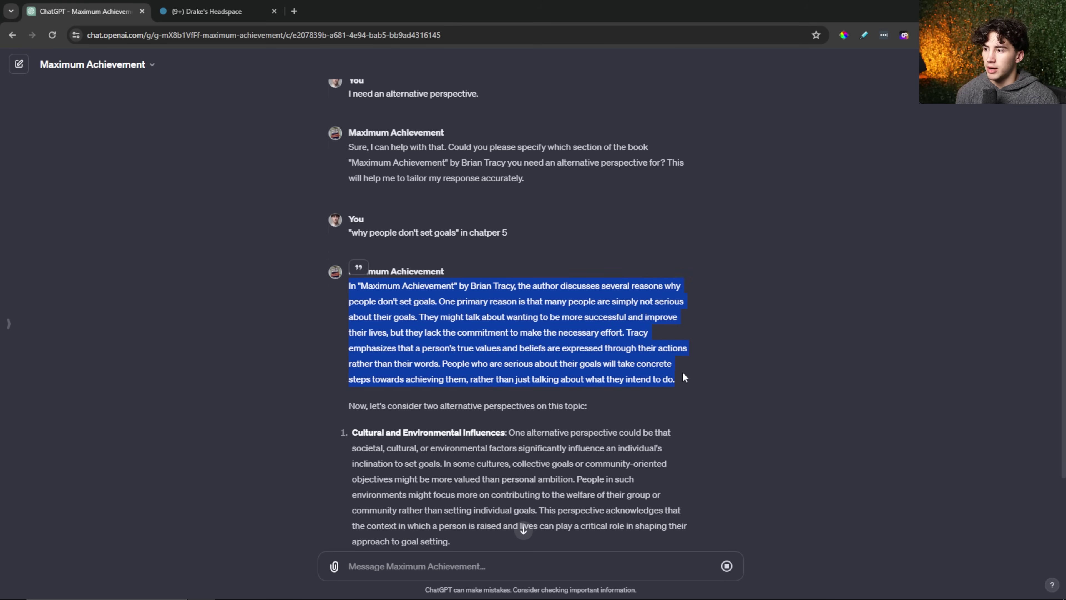
{"action": "scroll", "coordinate": [669, 365], "scroll_direction": "down", "scroll_amount": 3}
{"action": "left_click_drag", "start_coordinate": [437, 304], "coordinate": [532, 304]}
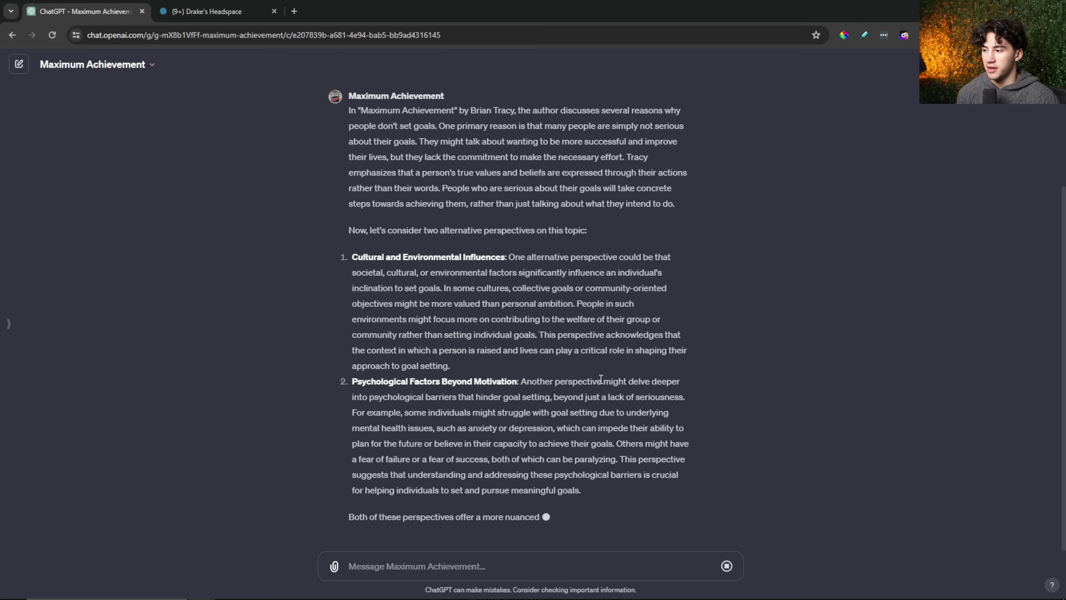
{"action": "scroll", "coordinate": [606, 377], "scroll_direction": "up", "scroll_amount": 5}
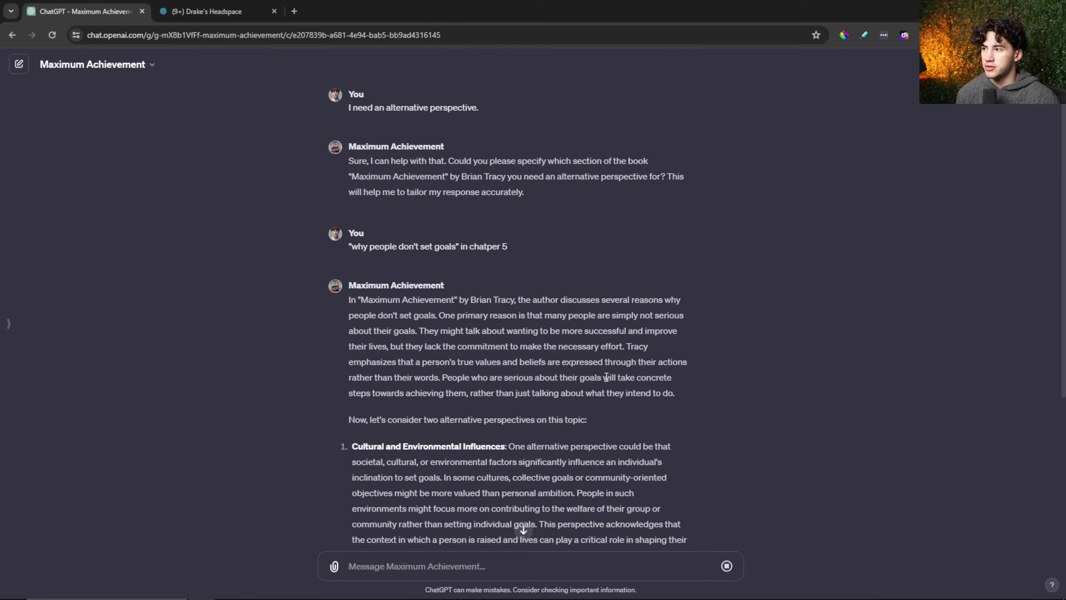
{"action": "scroll", "coordinate": [606, 377], "scroll_direction": "down", "scroll_amount": 6}
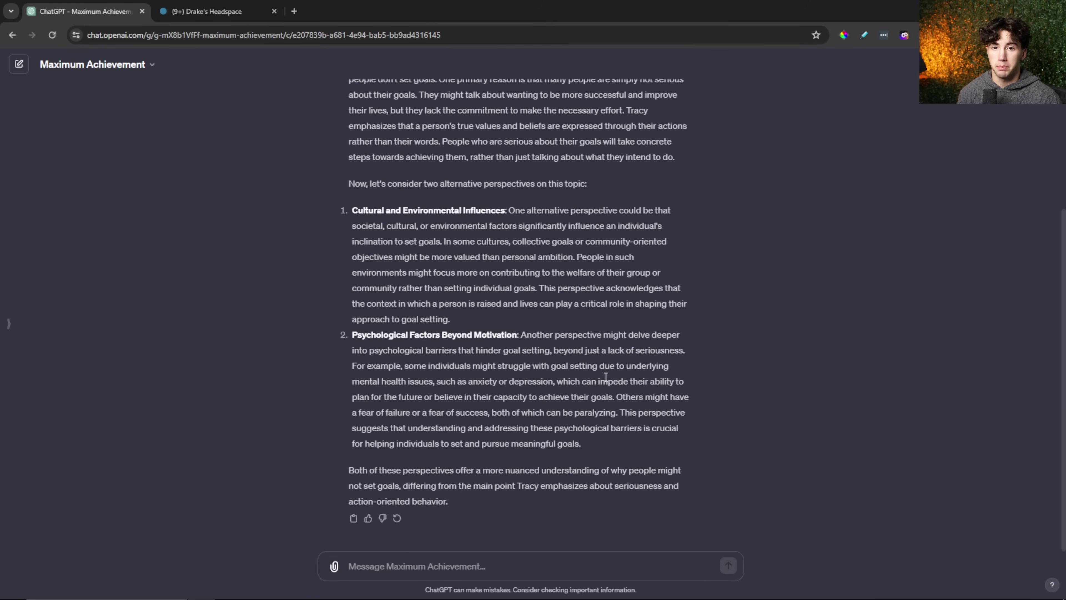
{"action": "scroll", "coordinate": [606, 376], "scroll_direction": "up", "scroll_amount": 6}
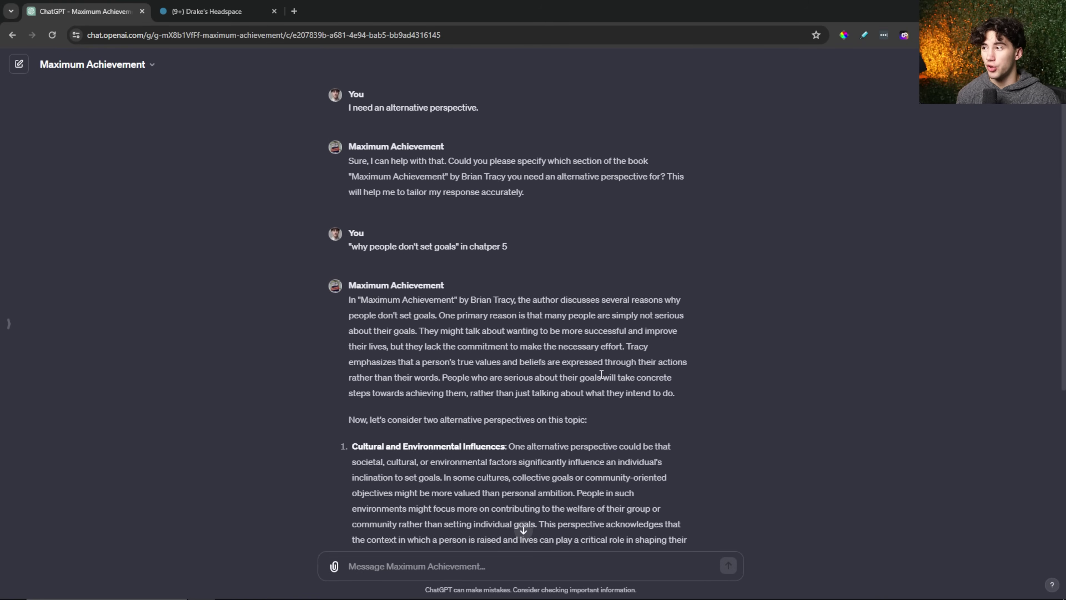